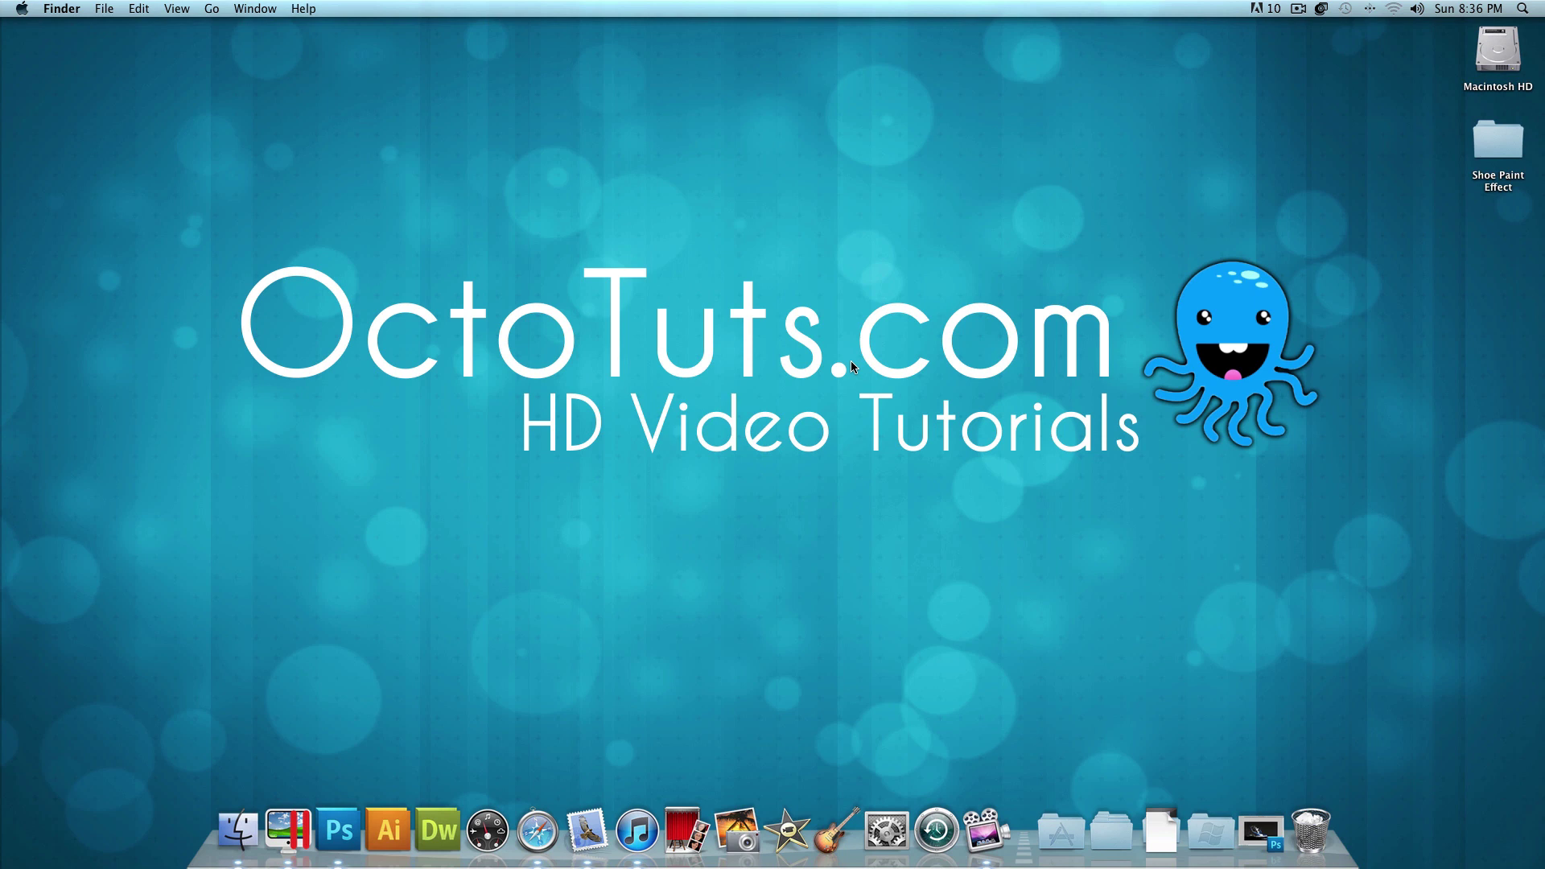
# Step: Select the Shoe Paint Effect folder on the desktop, then deselect it
pyautogui.moveTo(1427, 121); pyautogui.dragTo(1517, 167)
pyautogui.click(906, 360)
# Step: Restore the minimized final.jpg artwork from the Dock, then minimize its window again
pyautogui.click(1261, 831)
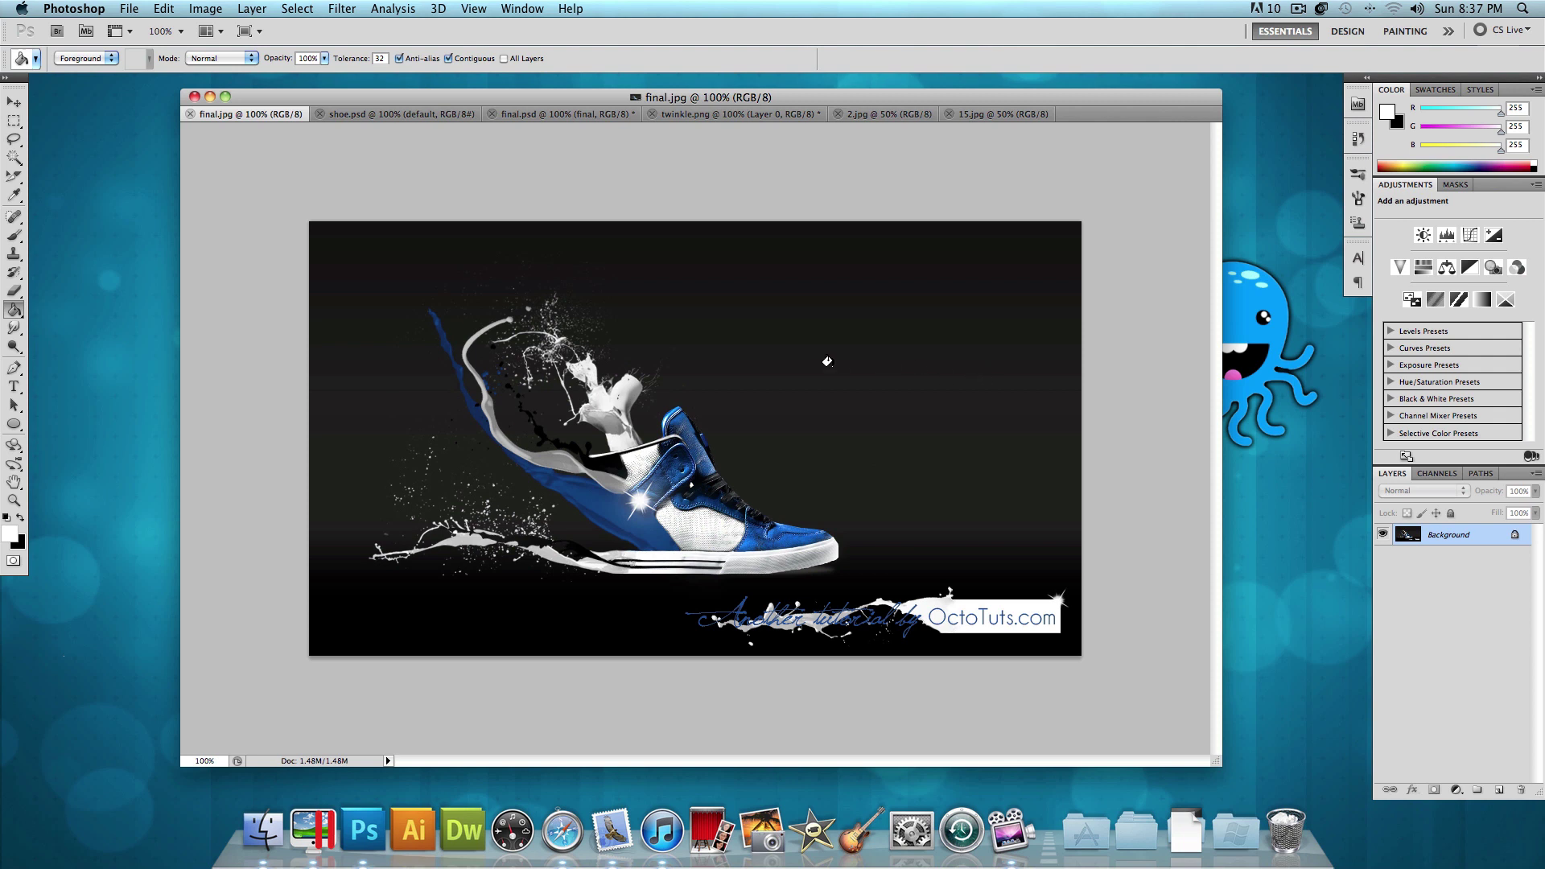
pyautogui.click(209, 97)
pyautogui.click(969, 432)
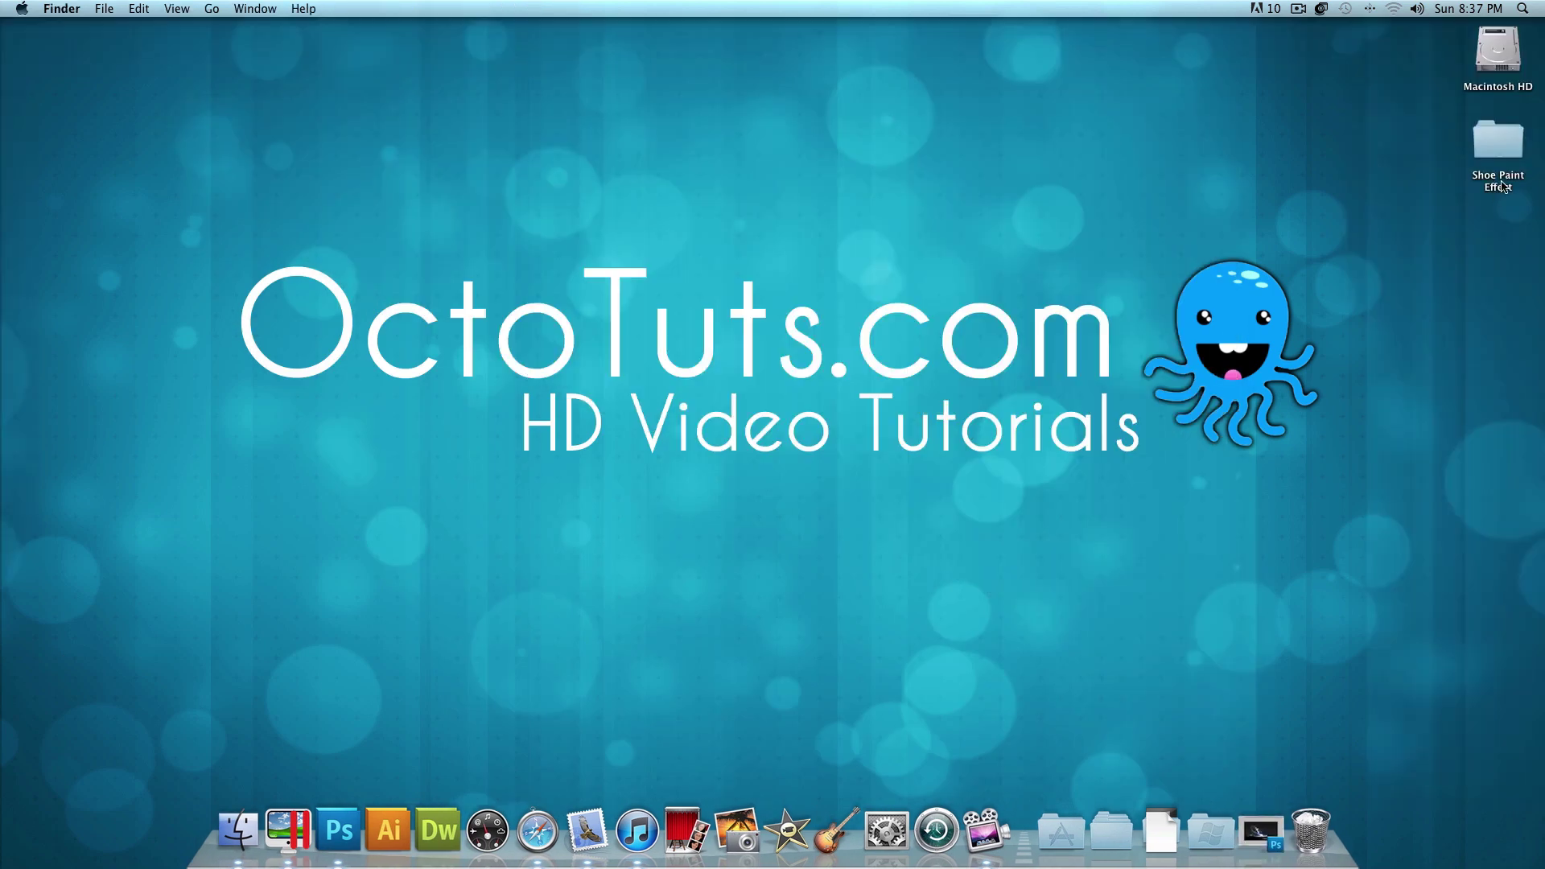
pyautogui.doubleClick(1500, 145)
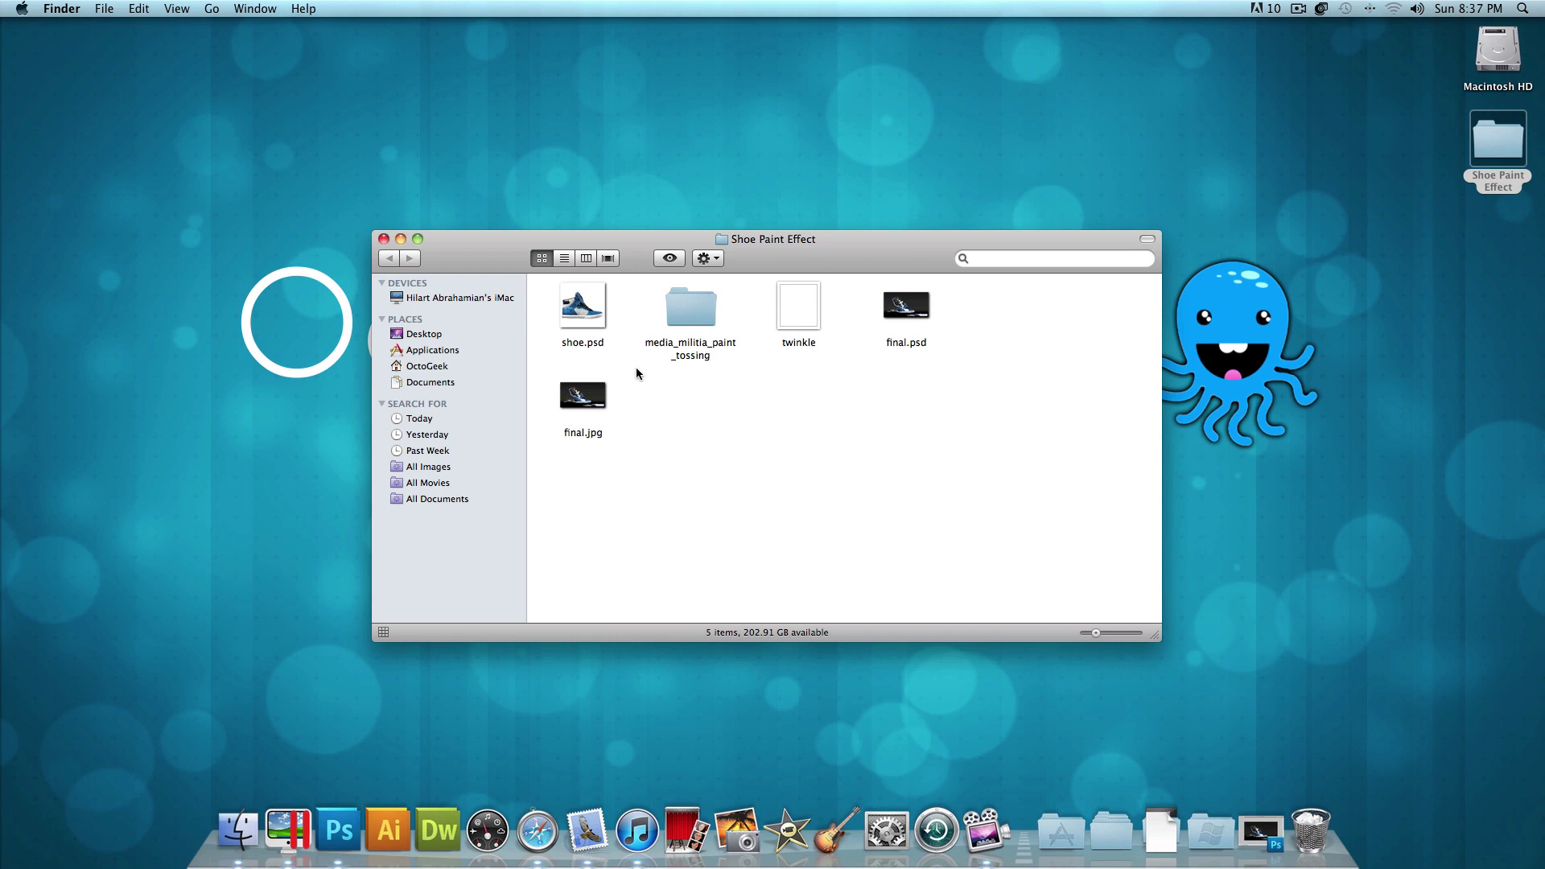
pyautogui.click(597, 320)
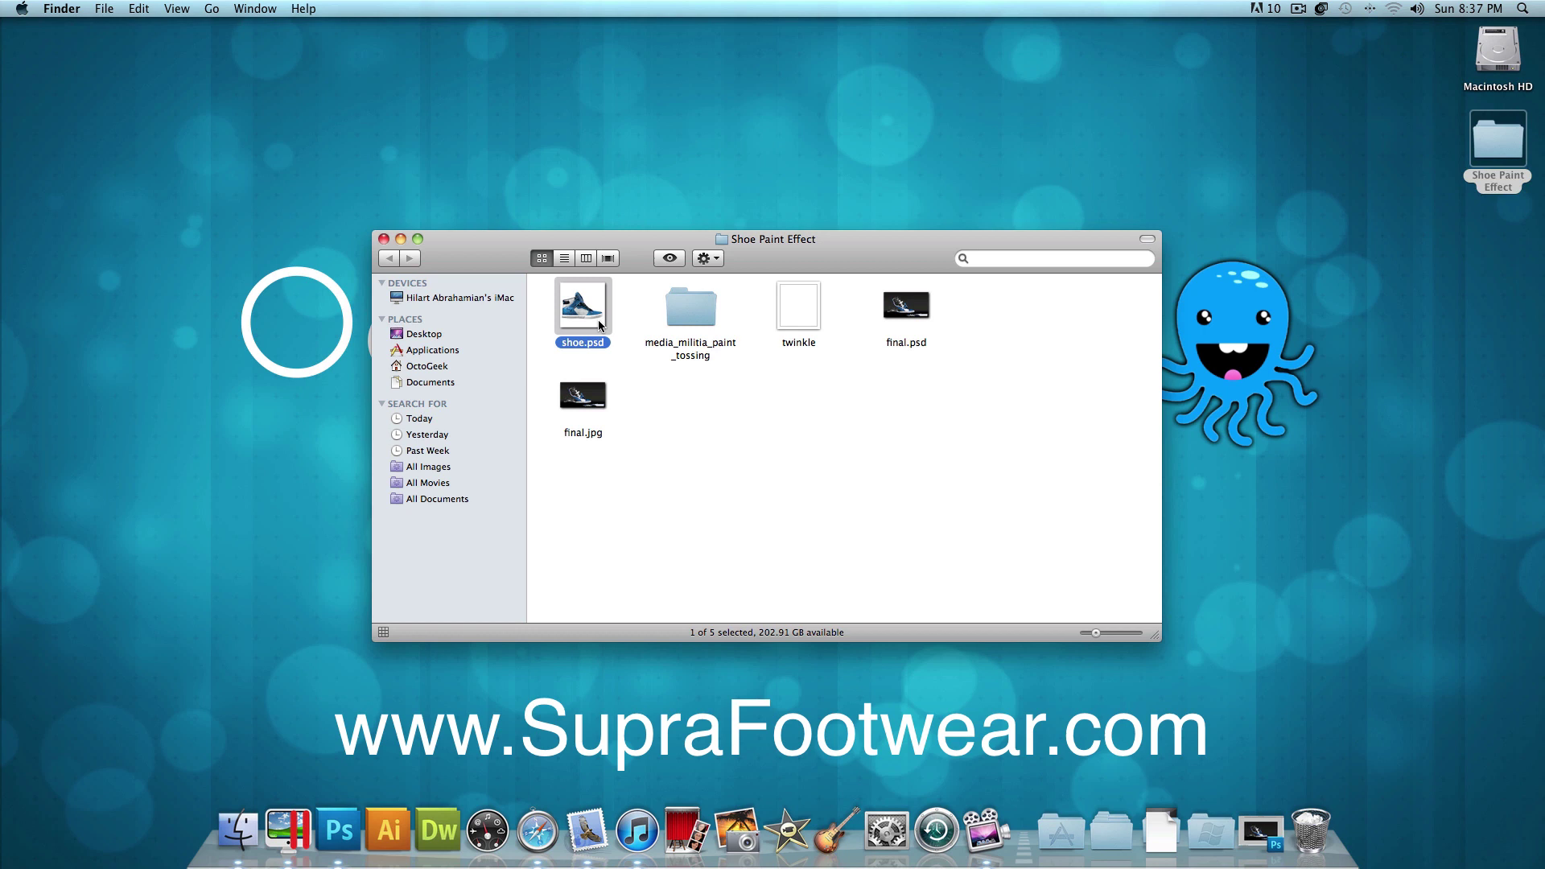
pyautogui.click(709, 322)
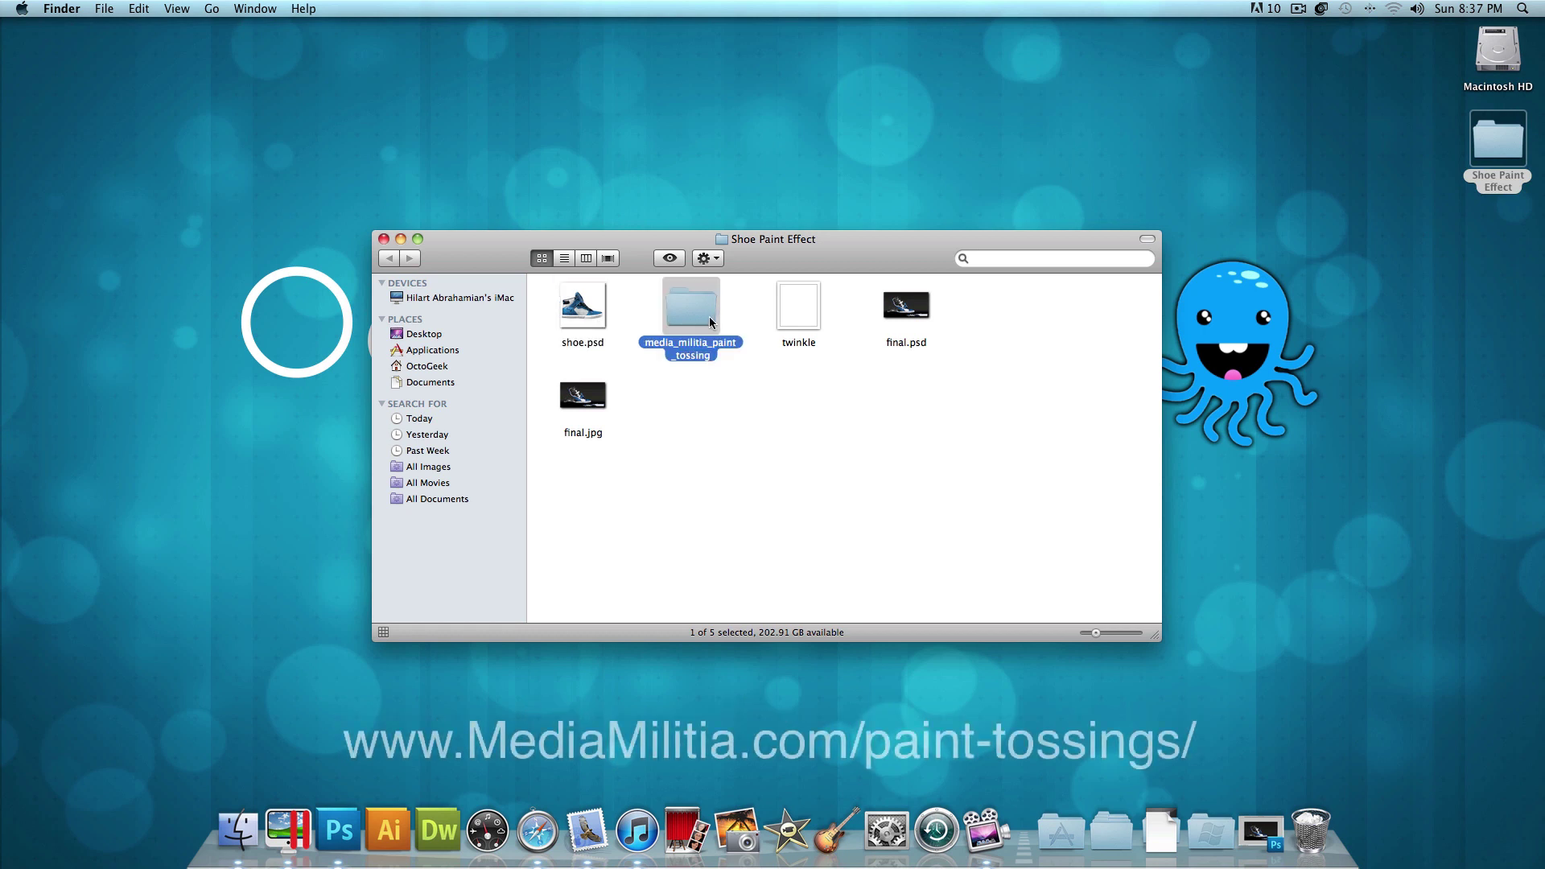
pyautogui.doubleClick(710, 322)
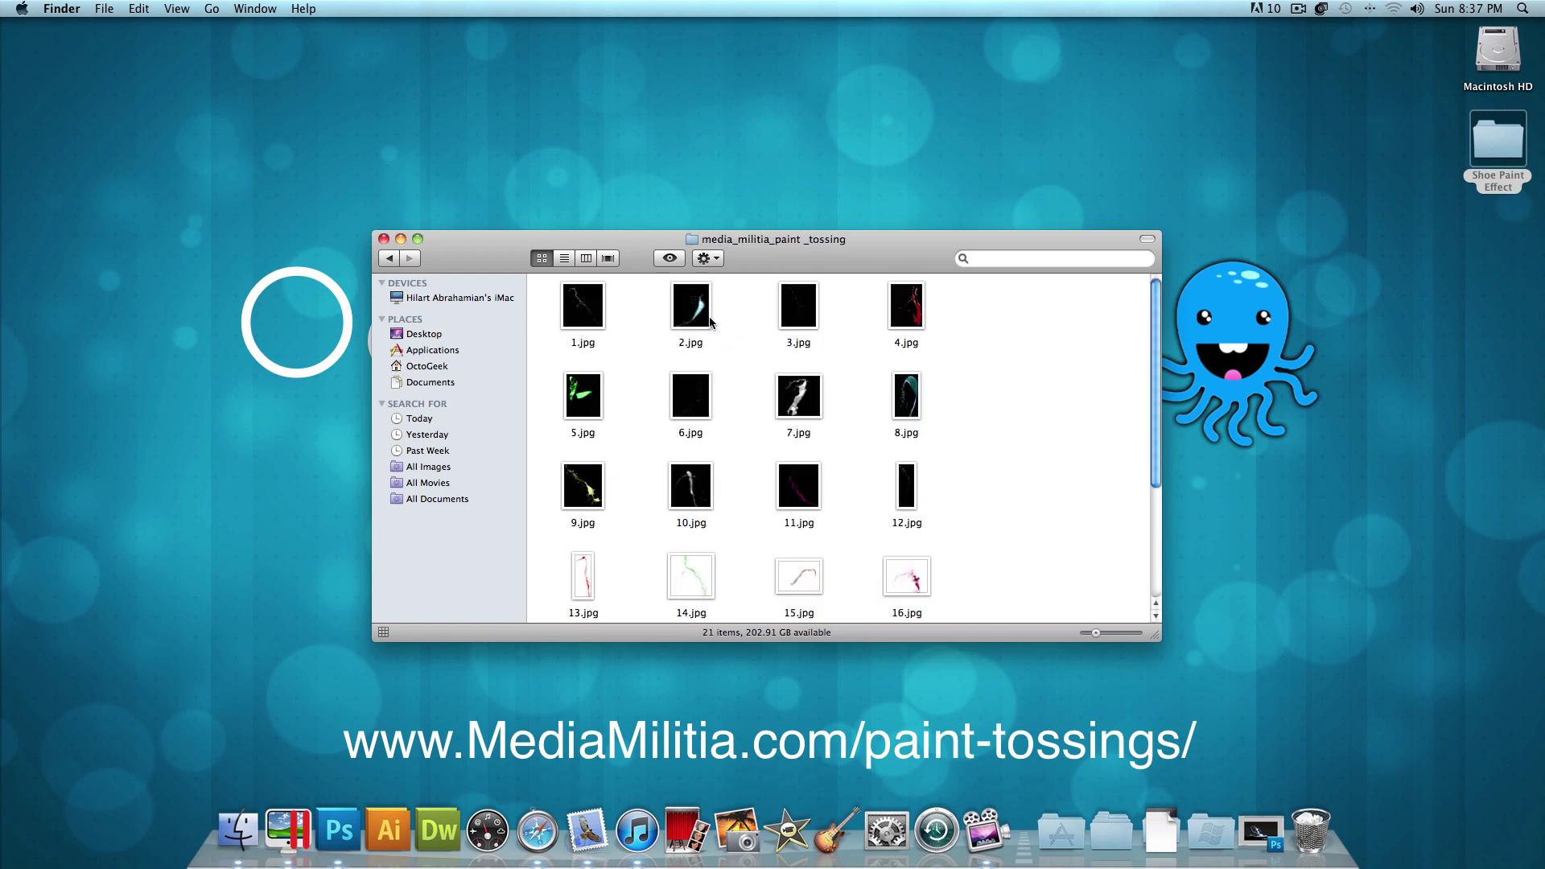
pyautogui.scroll(-5, 936, 460)
pyautogui.scroll(5, 953, 486)
pyautogui.click(395, 260)
pyautogui.doubleClick(792, 310)
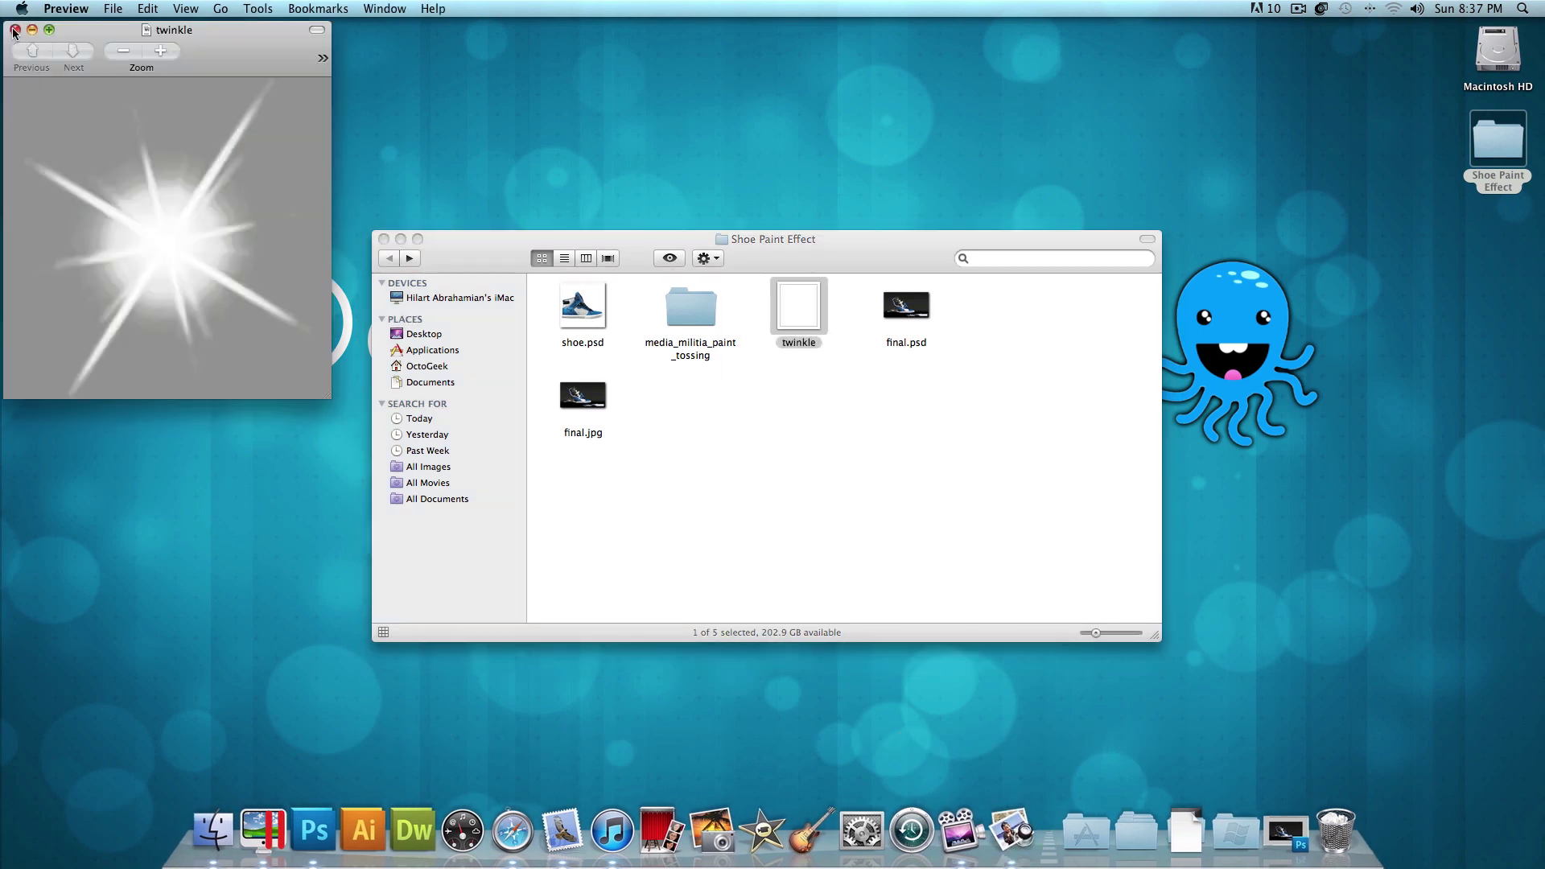
pyautogui.click(14, 32)
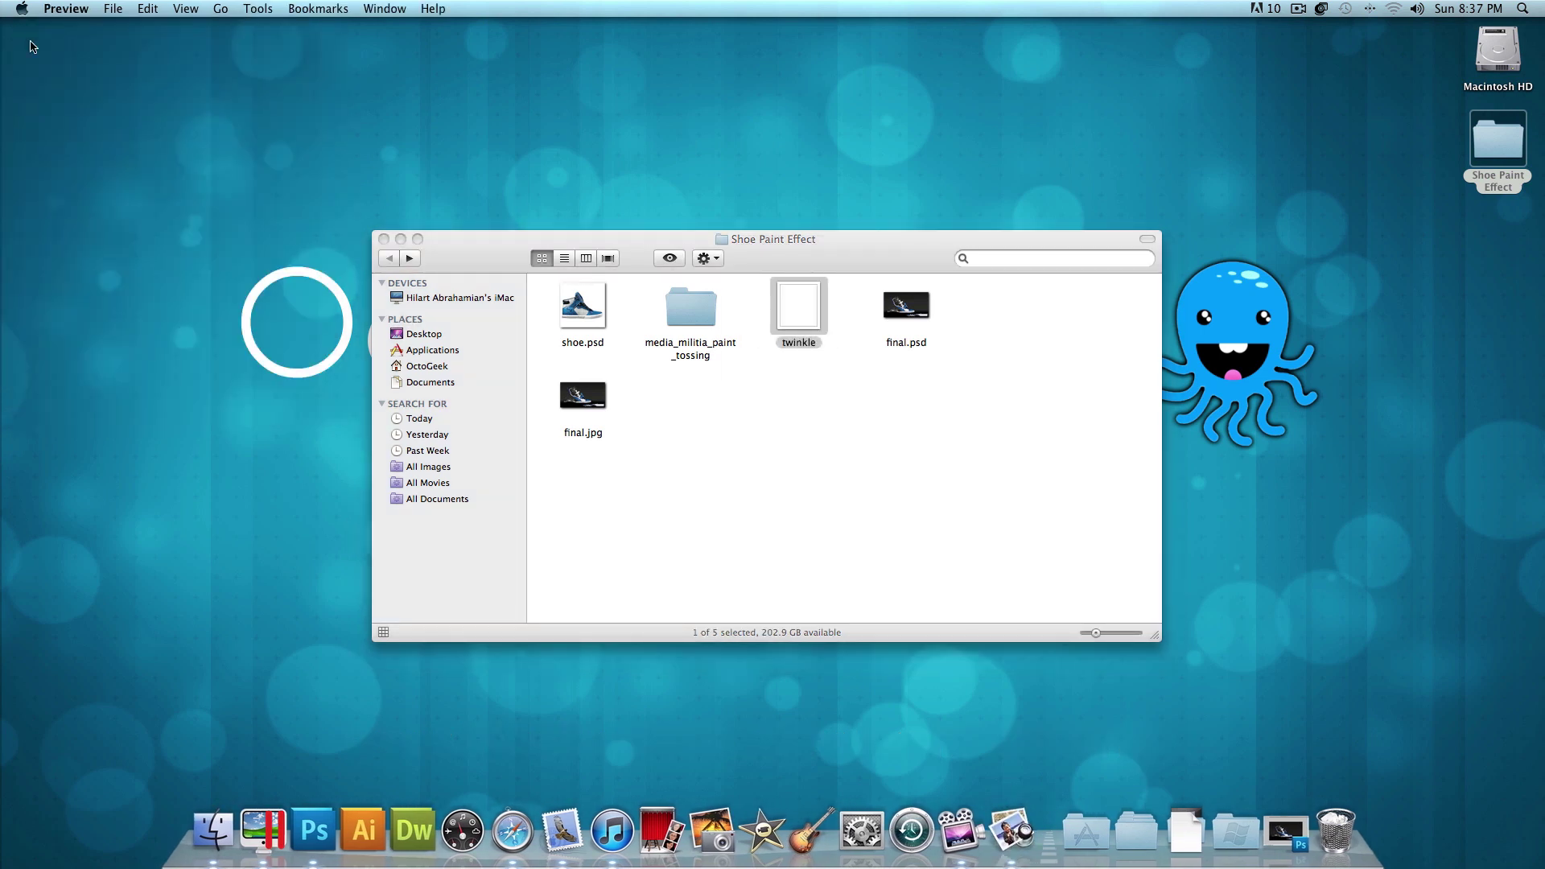
pyautogui.click(620, 428)
pyautogui.click(594, 406)
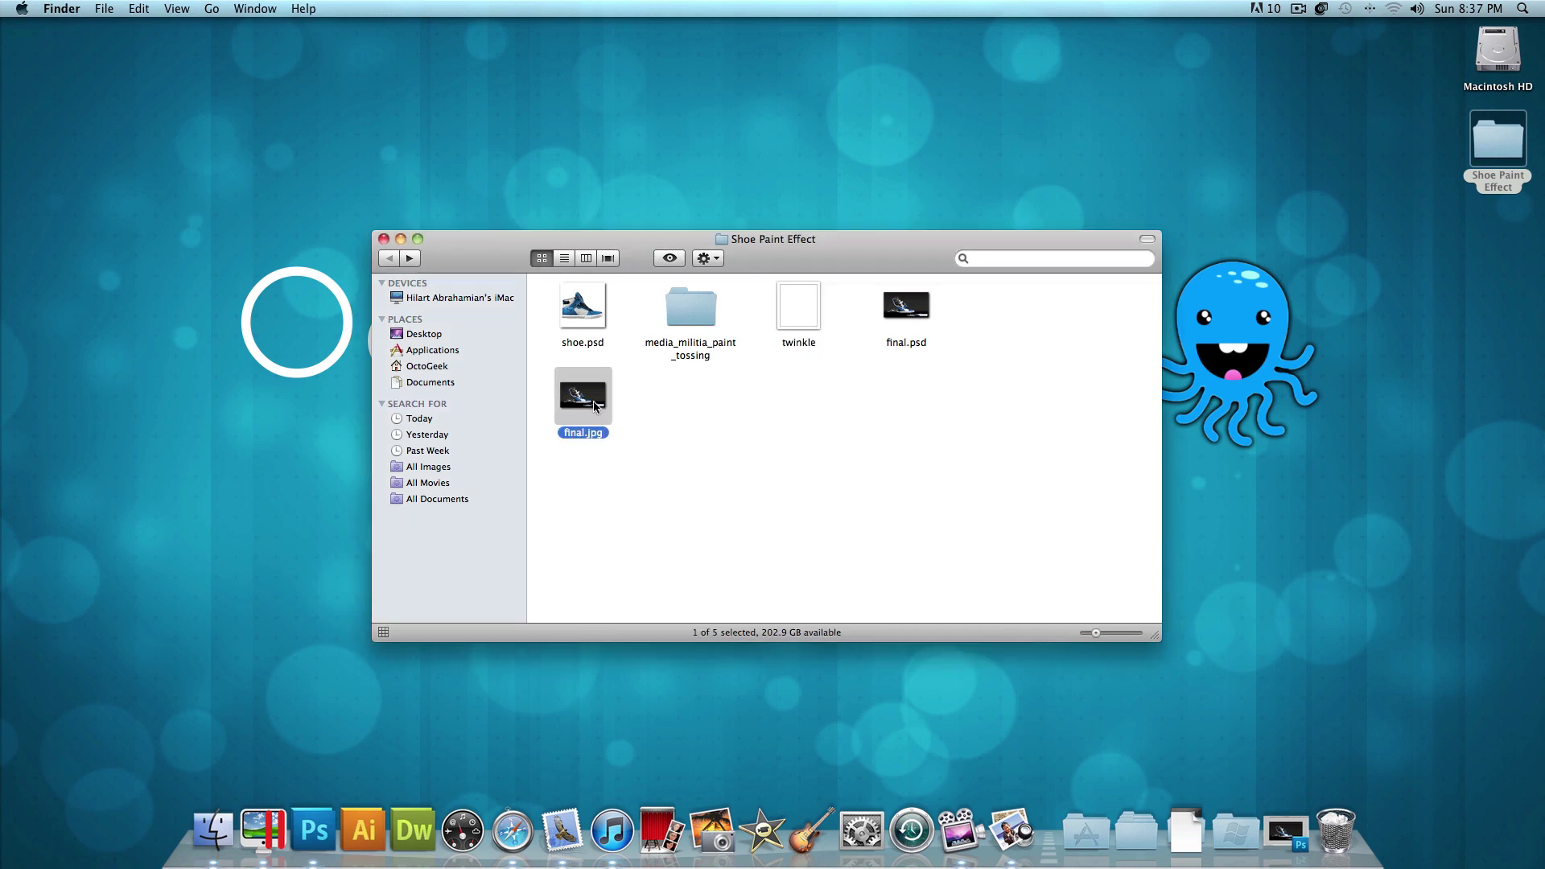
pyautogui.click(919, 319)
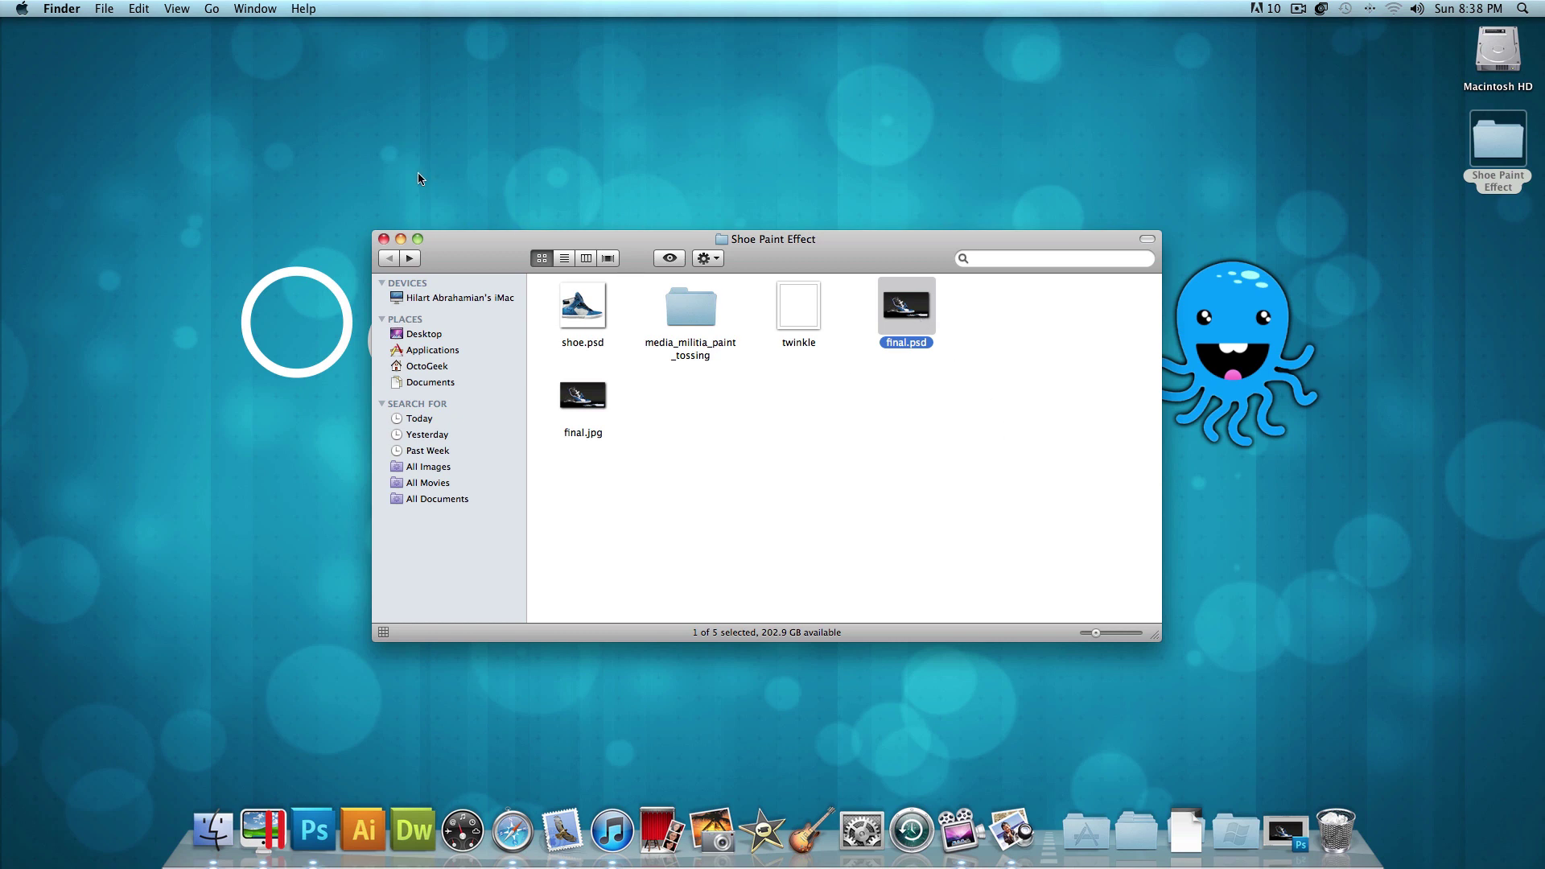
pyautogui.click(384, 239)
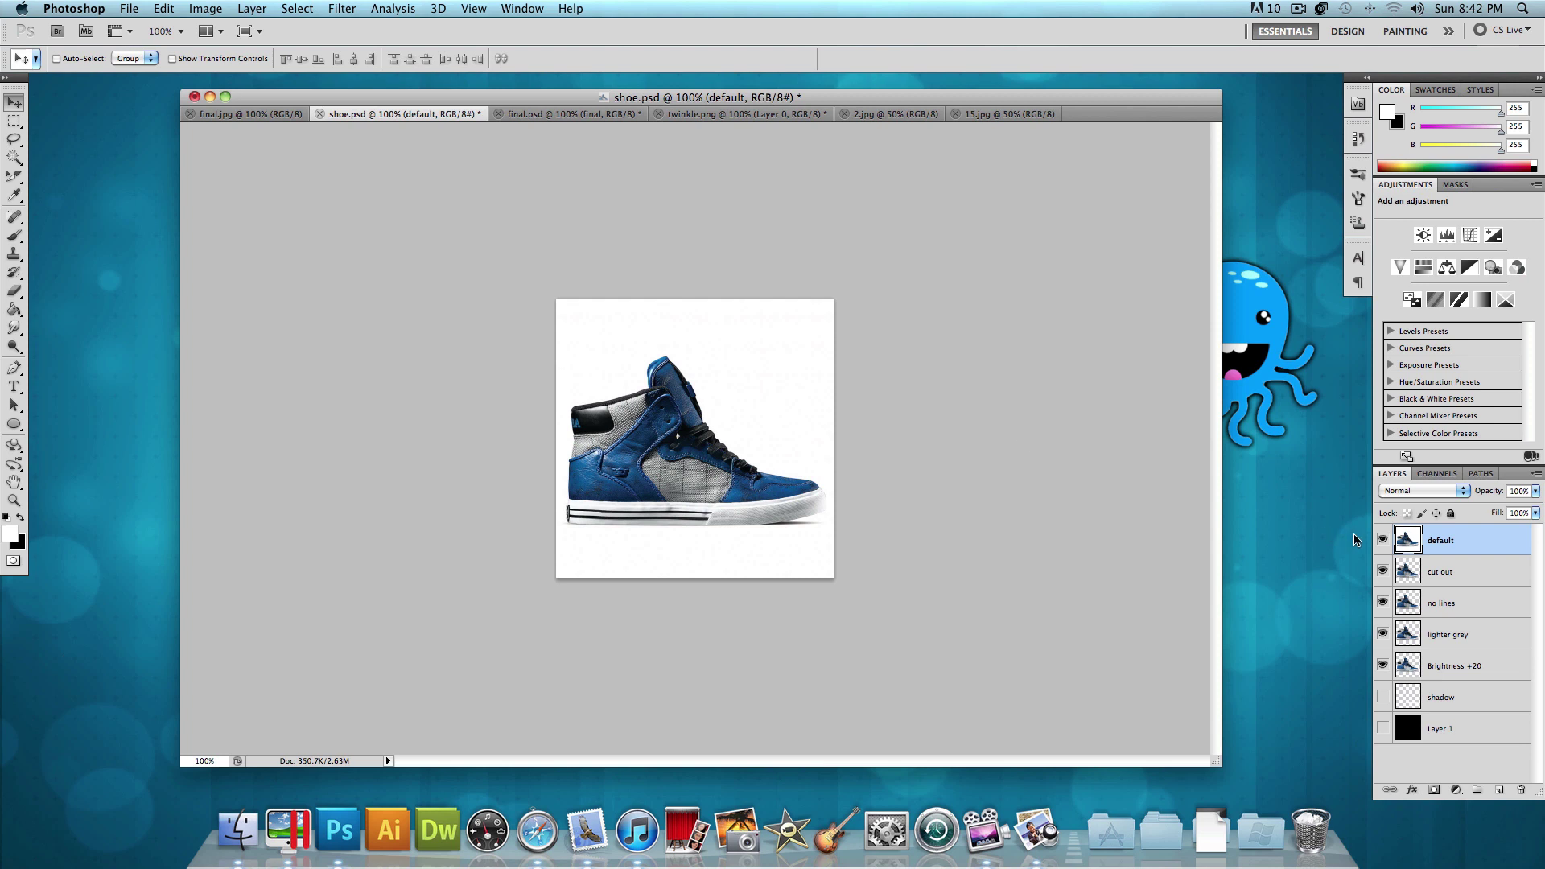
# Step: Hide the default, cut out, no lines and lighter grey layers; show shadow and black Layer 1
pyautogui.click(1383, 540)
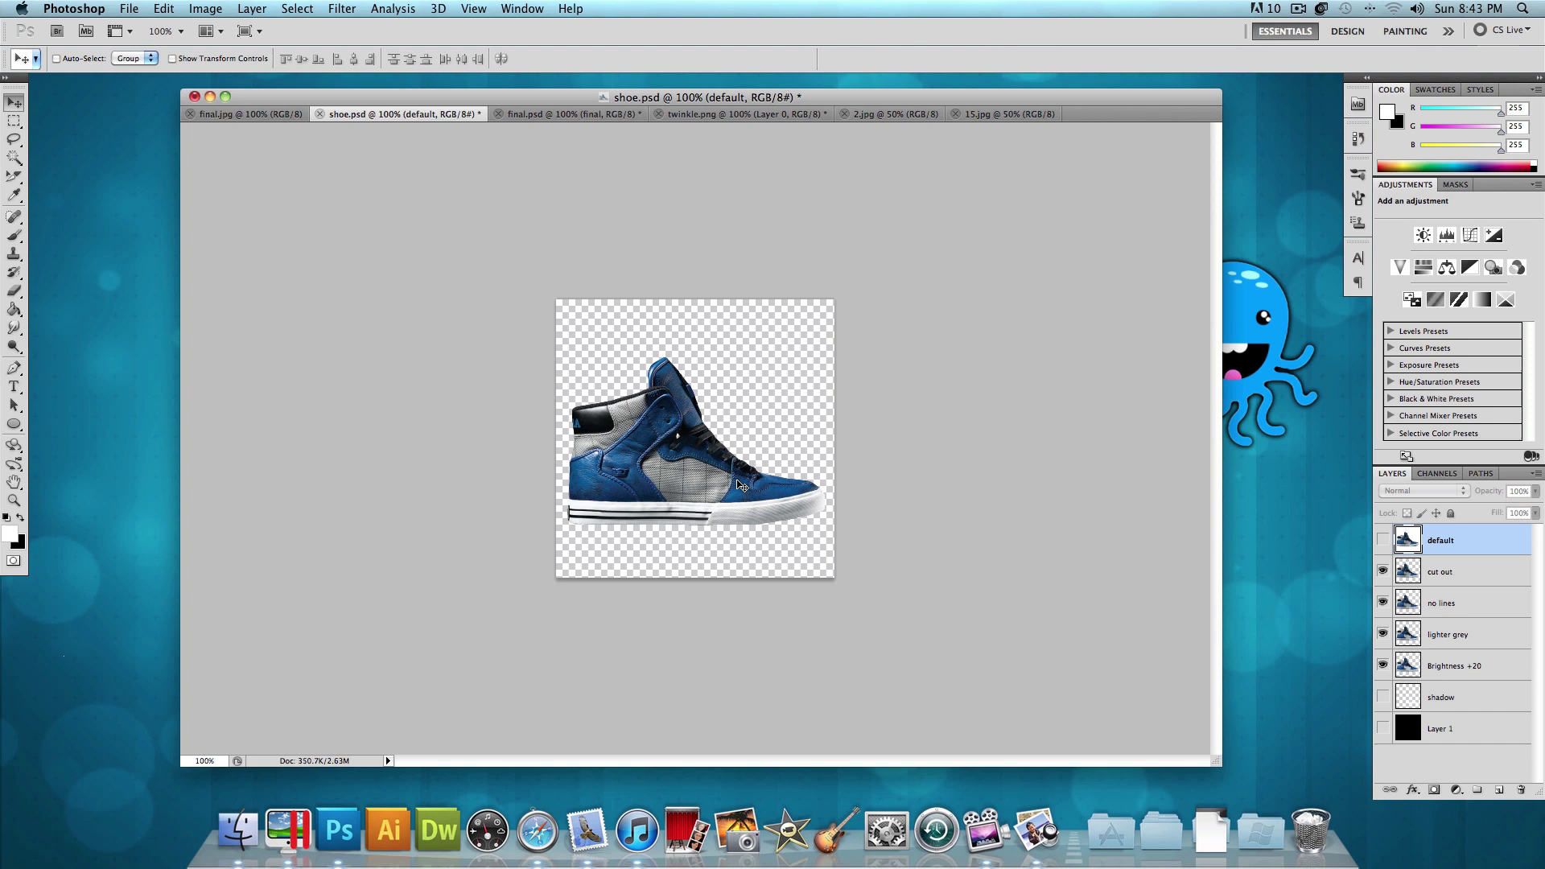
pyautogui.click(1381, 571)
pyautogui.click(1383, 603)
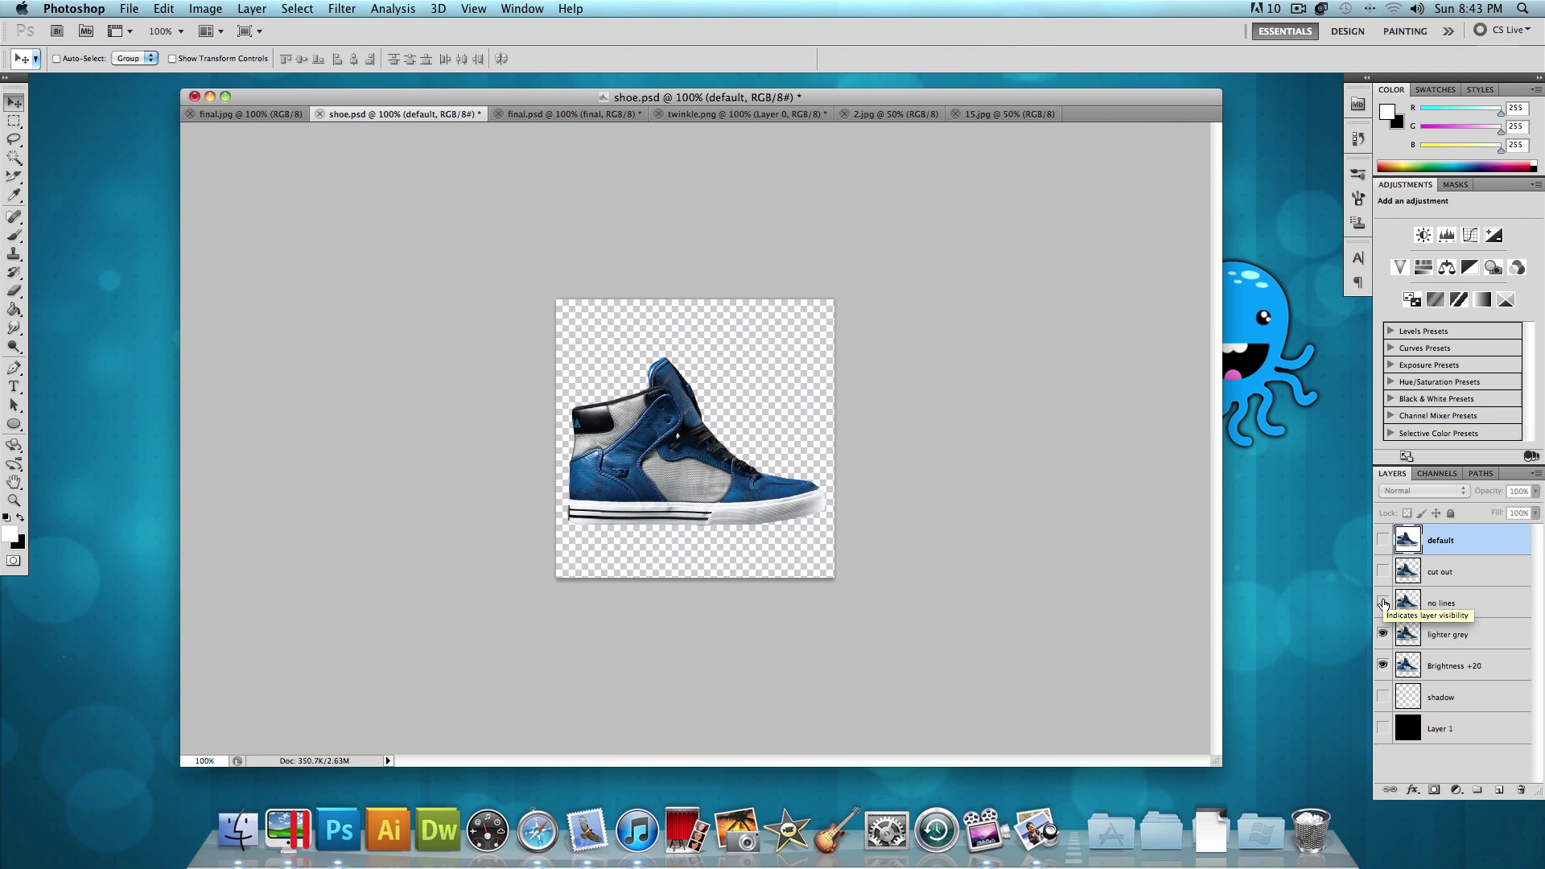
pyautogui.click(1382, 634)
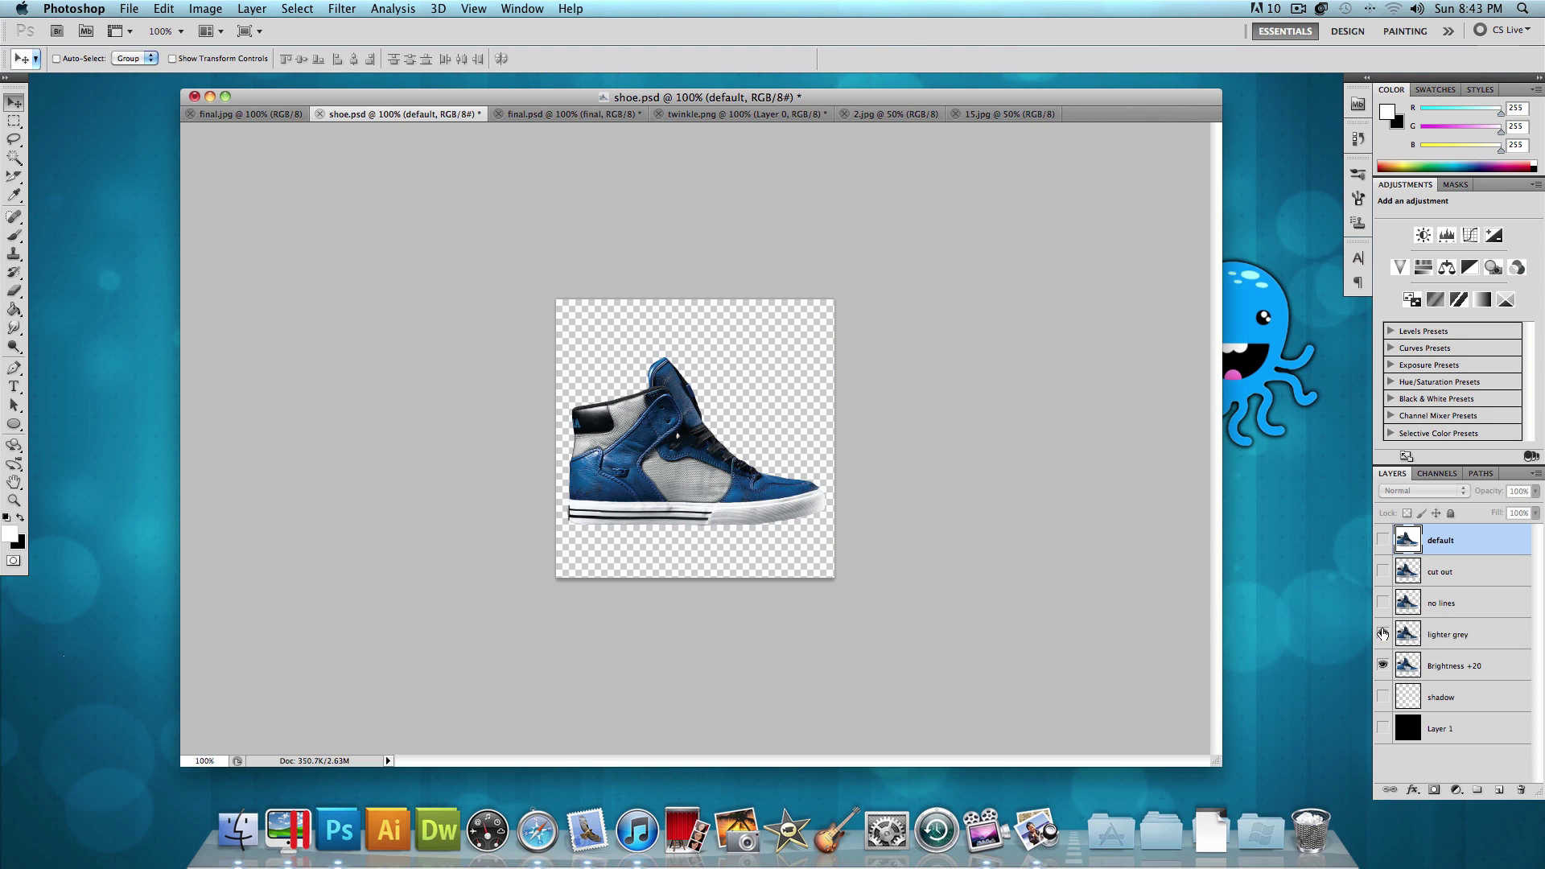
pyautogui.click(1383, 634)
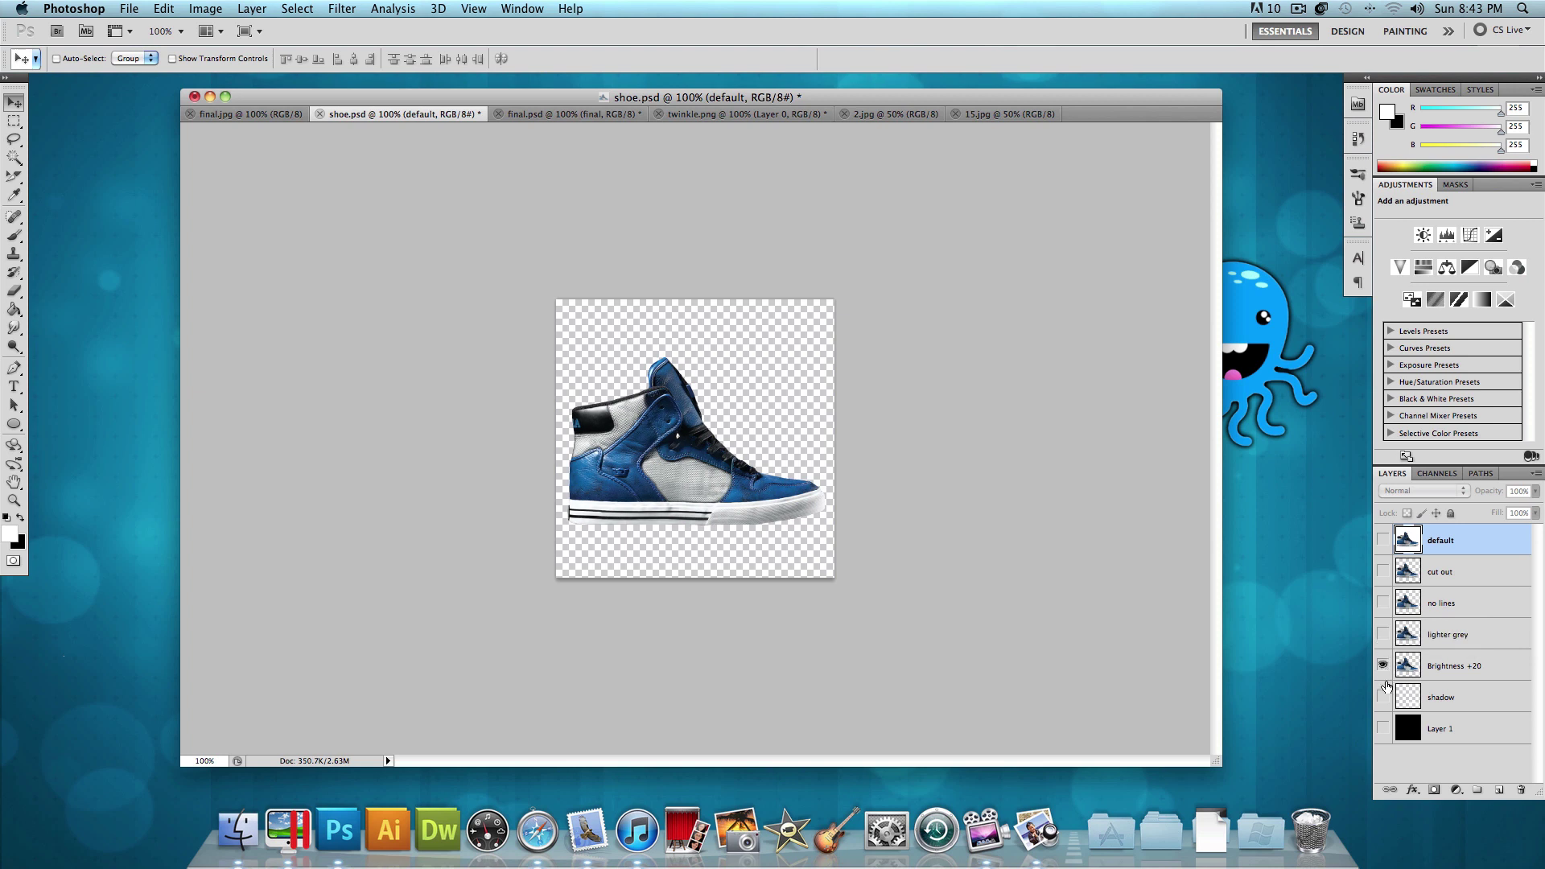
pyautogui.click(1383, 697)
pyautogui.click(1383, 729)
pyautogui.click(1382, 696)
pyautogui.click(1383, 697)
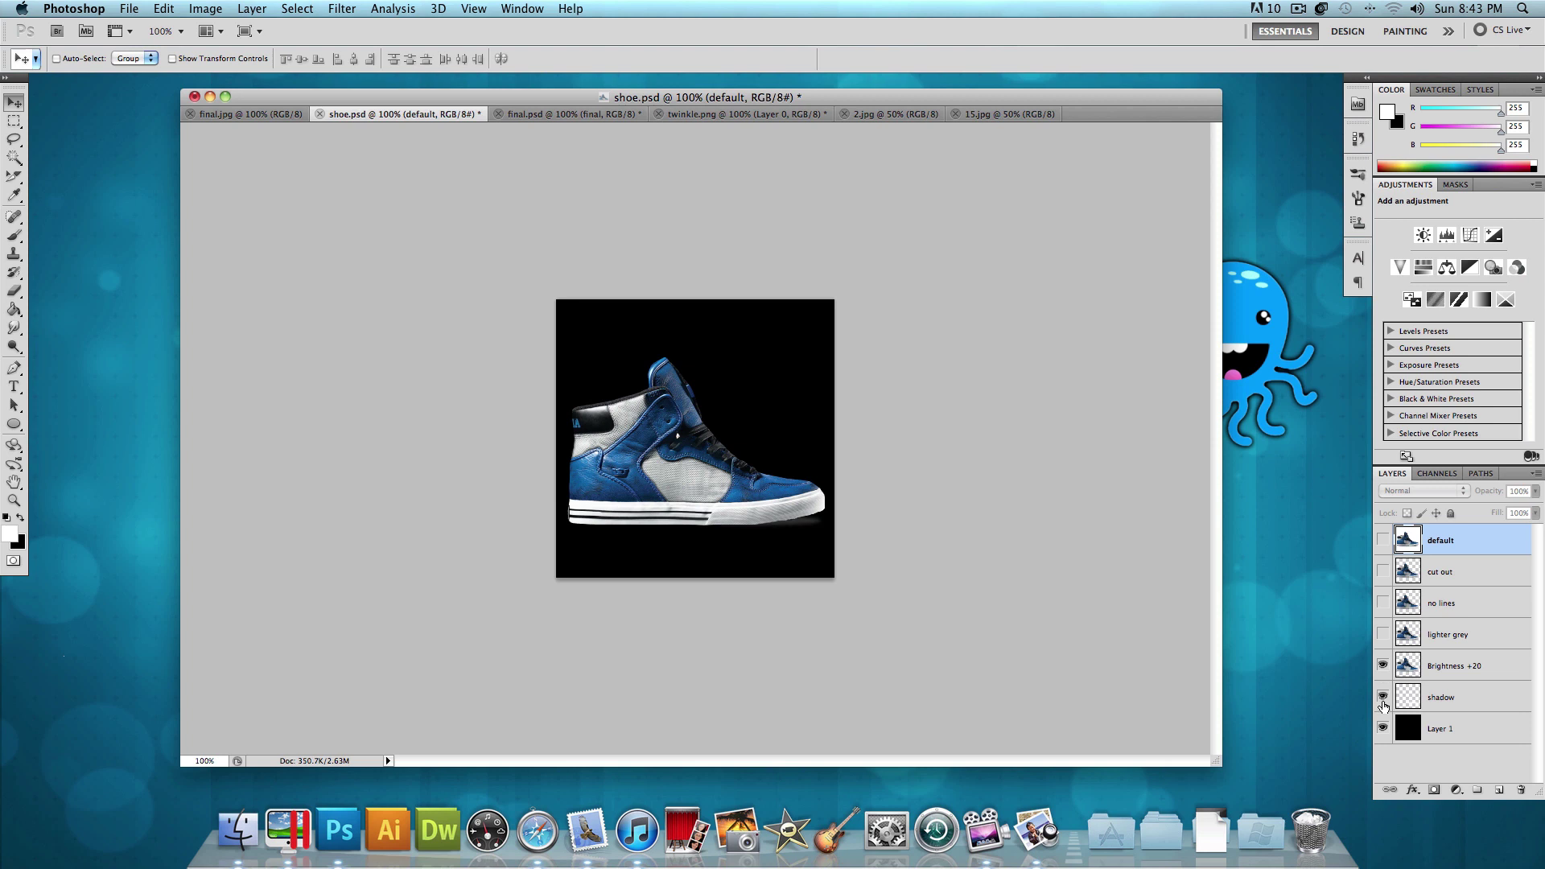
pyautogui.click(1383, 697)
pyautogui.click(1382, 697)
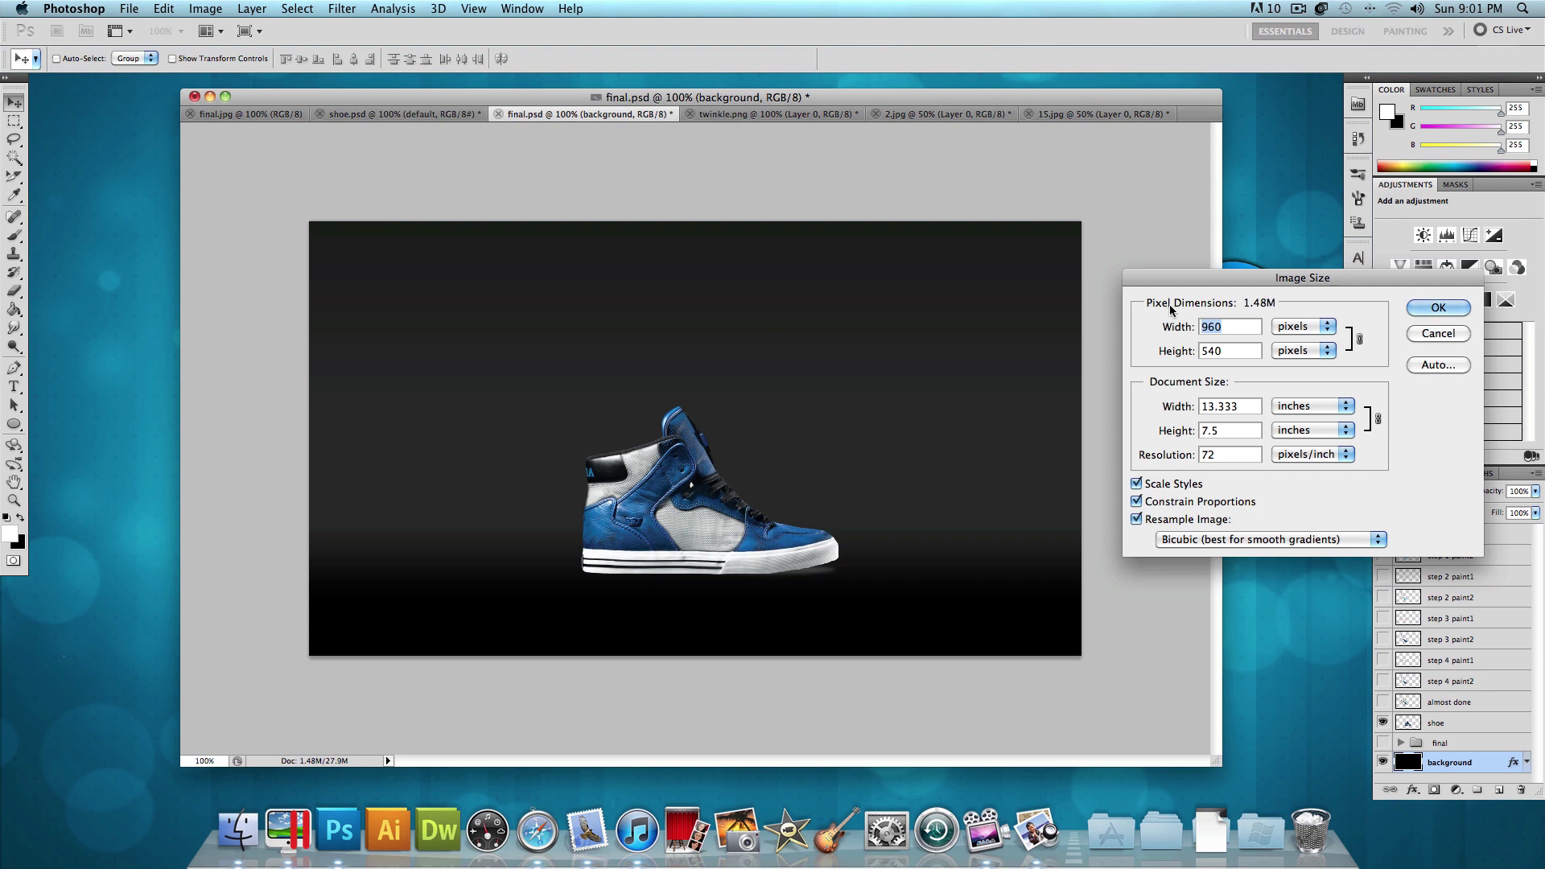
# Step: Confirm final.psd's image size of 960 × 540 pixels and close the dialog
pyautogui.click(1427, 309)
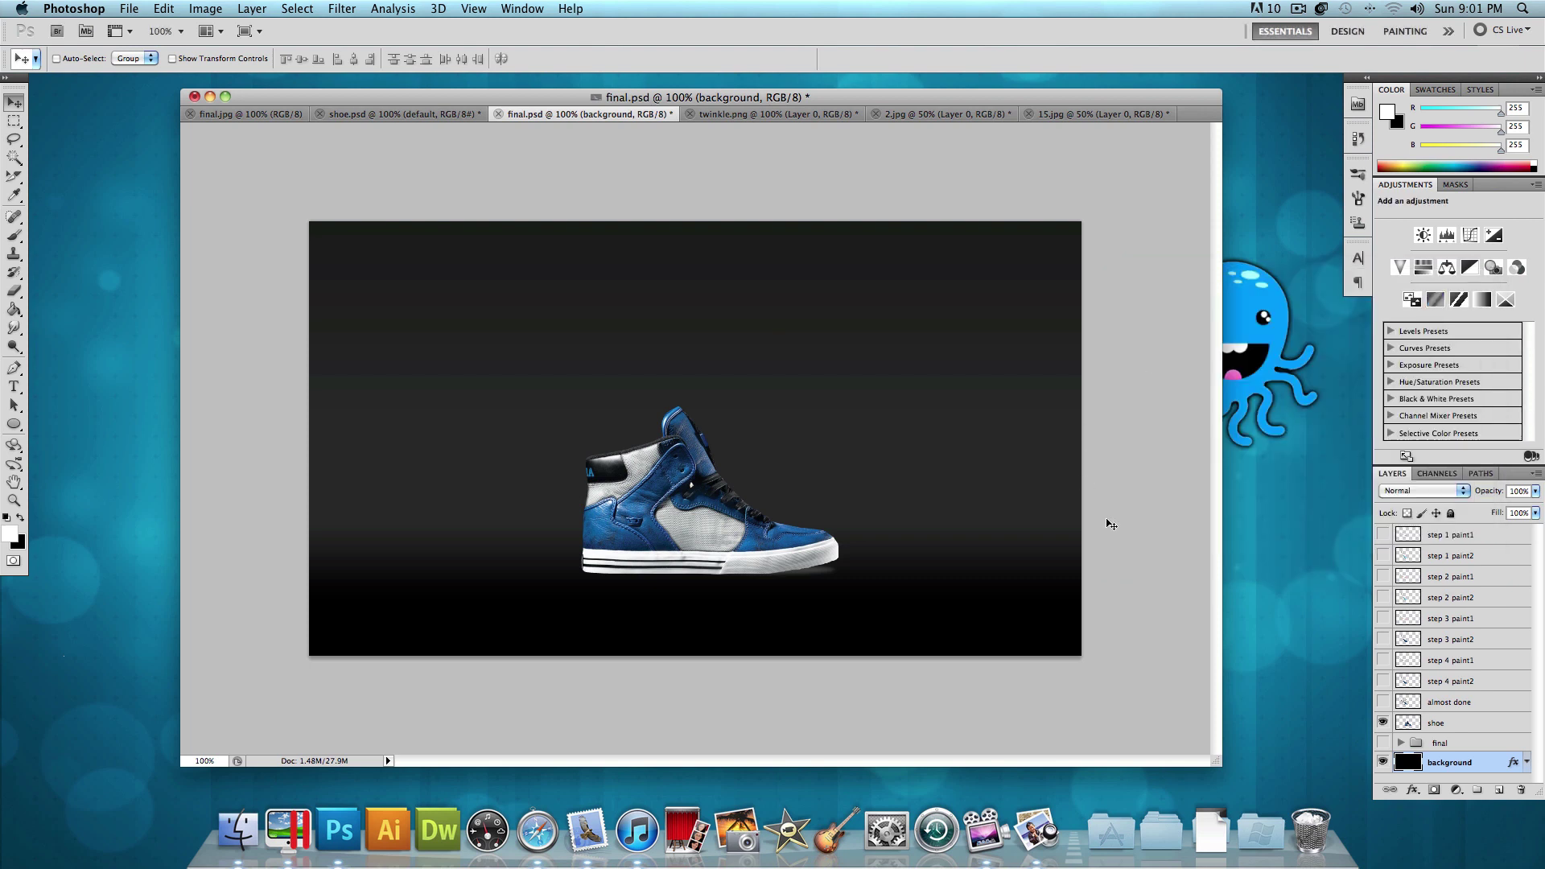
# Step: Add a Gradient Overlay to the background, keeping the left stop black and editing the middle stop
pyautogui.doubleClick(1482, 771)
pyautogui.click(1101, 598)
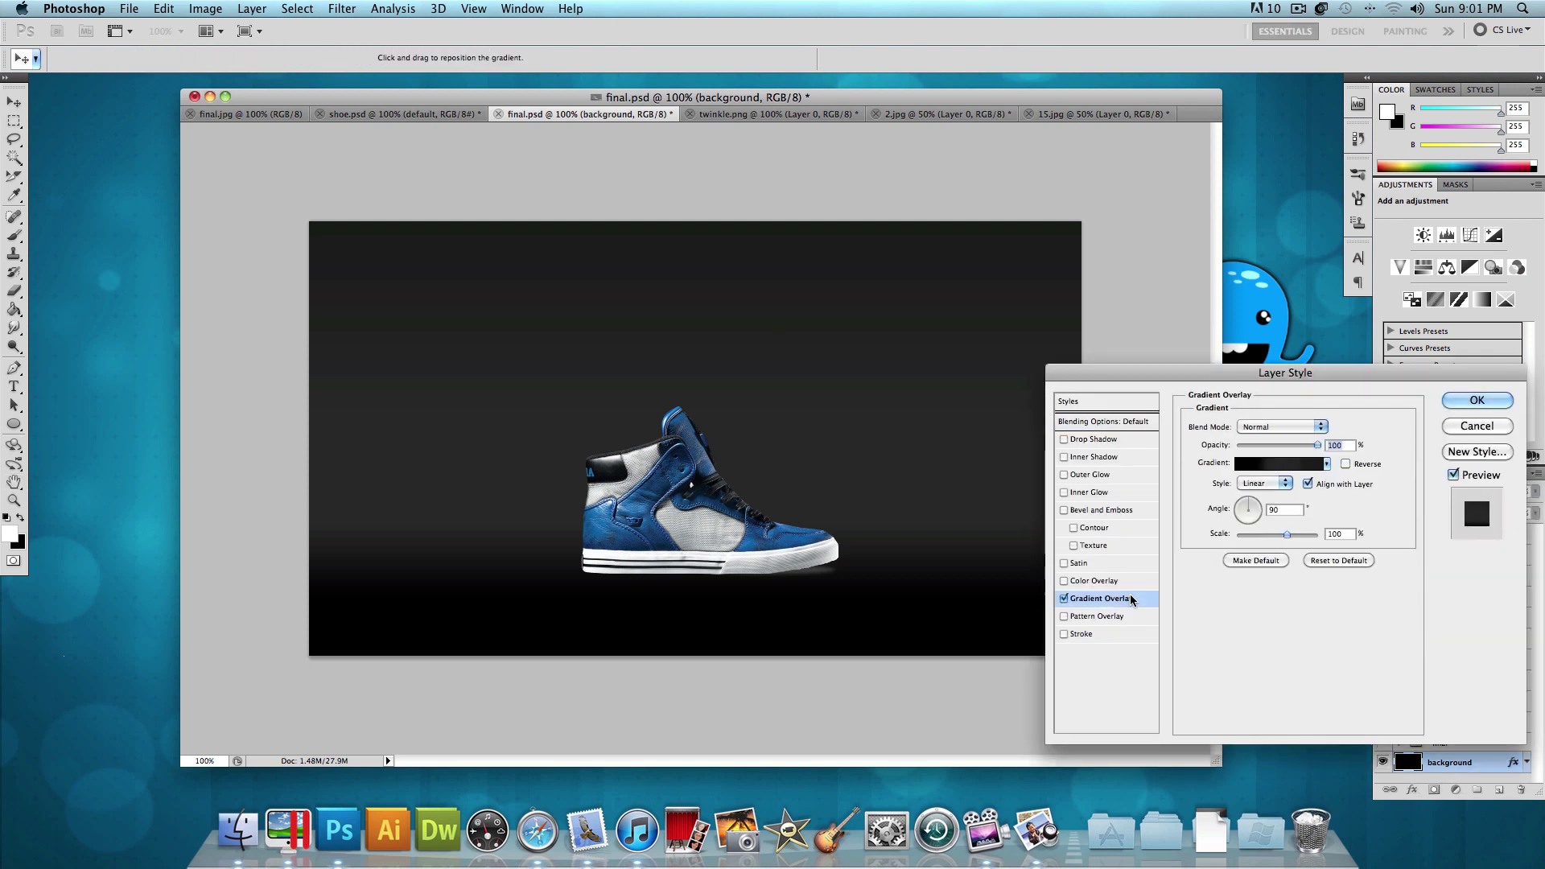
pyautogui.click(1309, 471)
pyautogui.doubleClick(1143, 569)
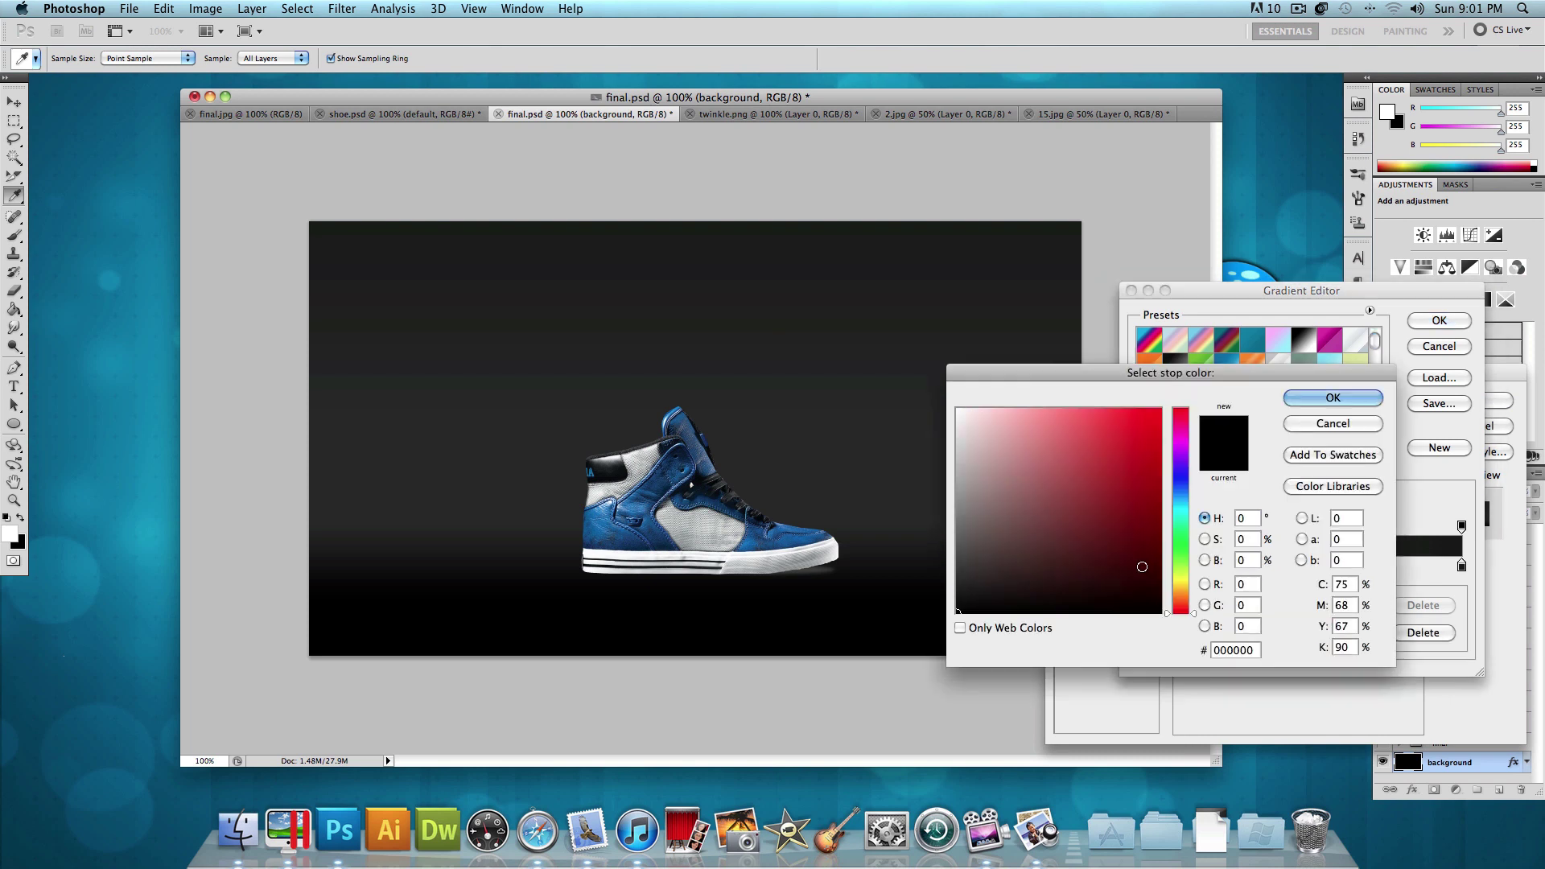
pyautogui.click(1334, 397)
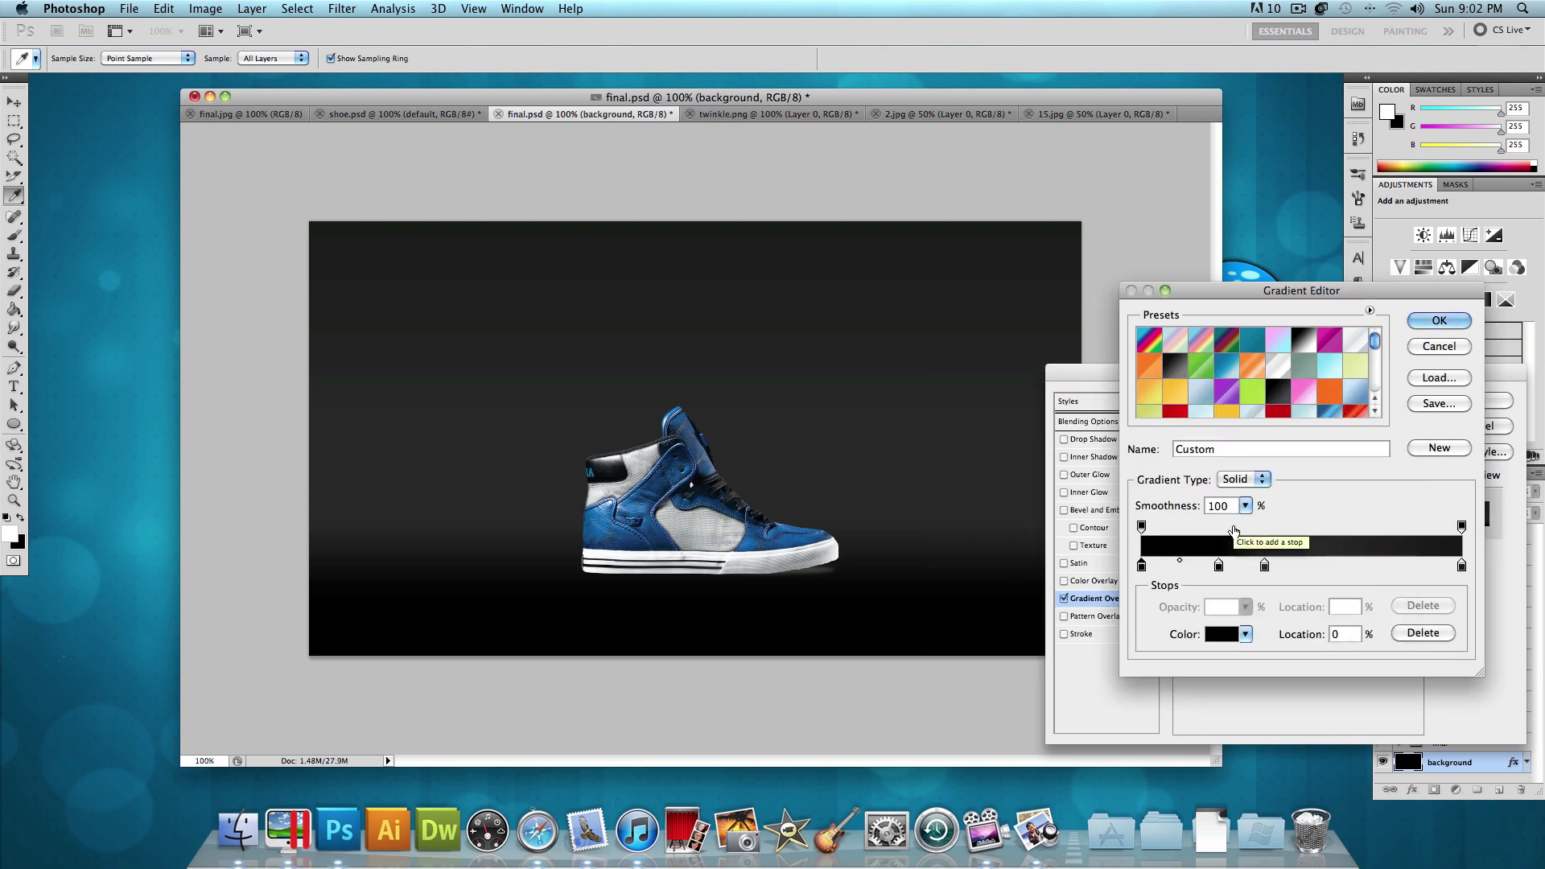
pyautogui.doubleClick(1219, 568)
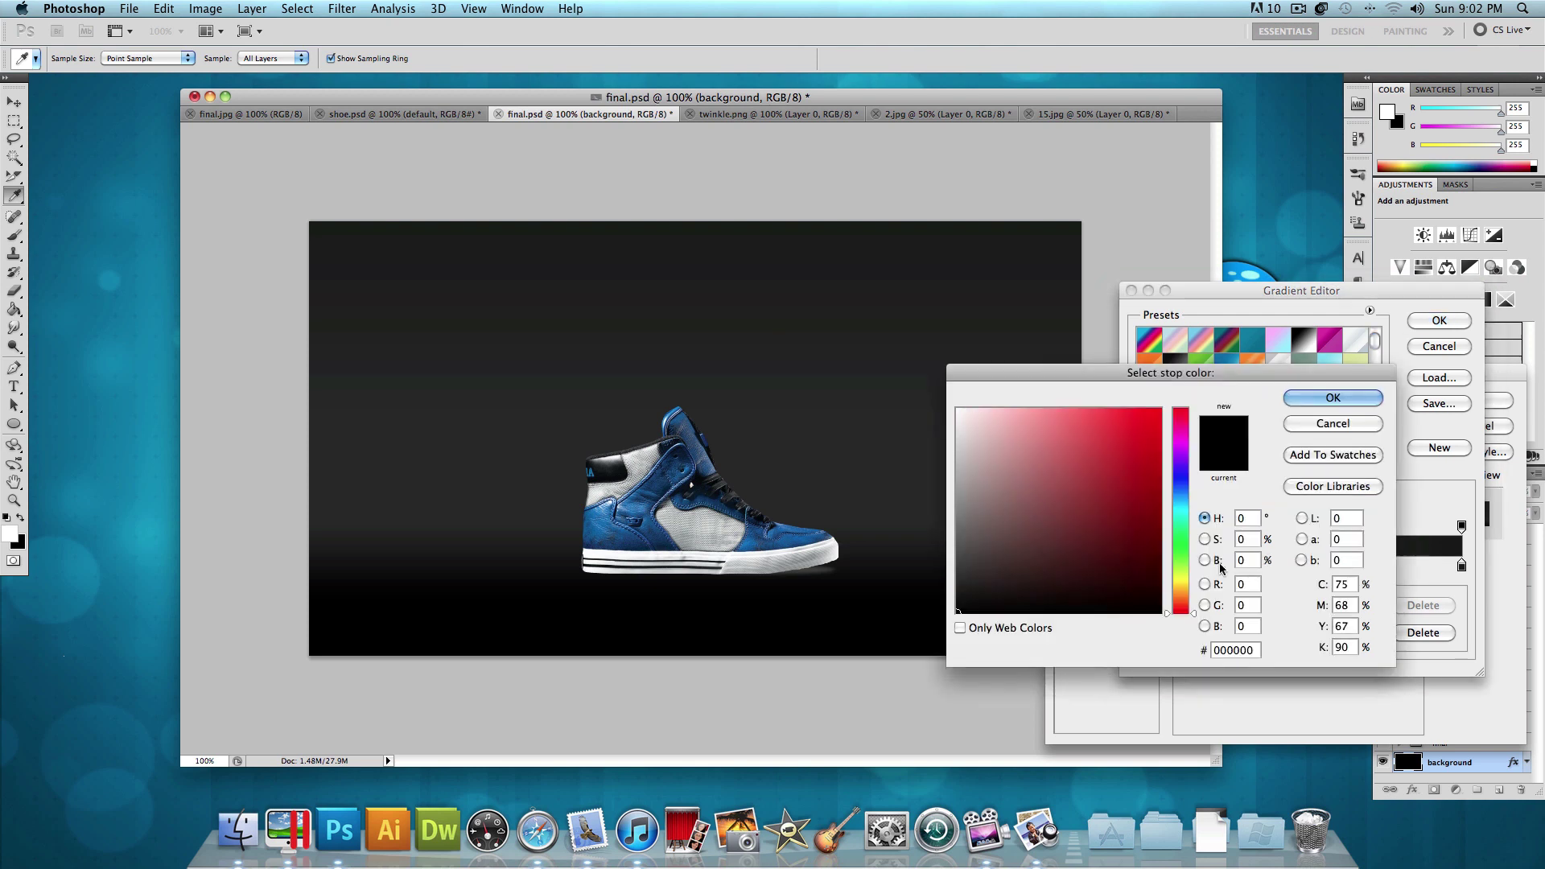
pyautogui.doubleClick(1254, 650)
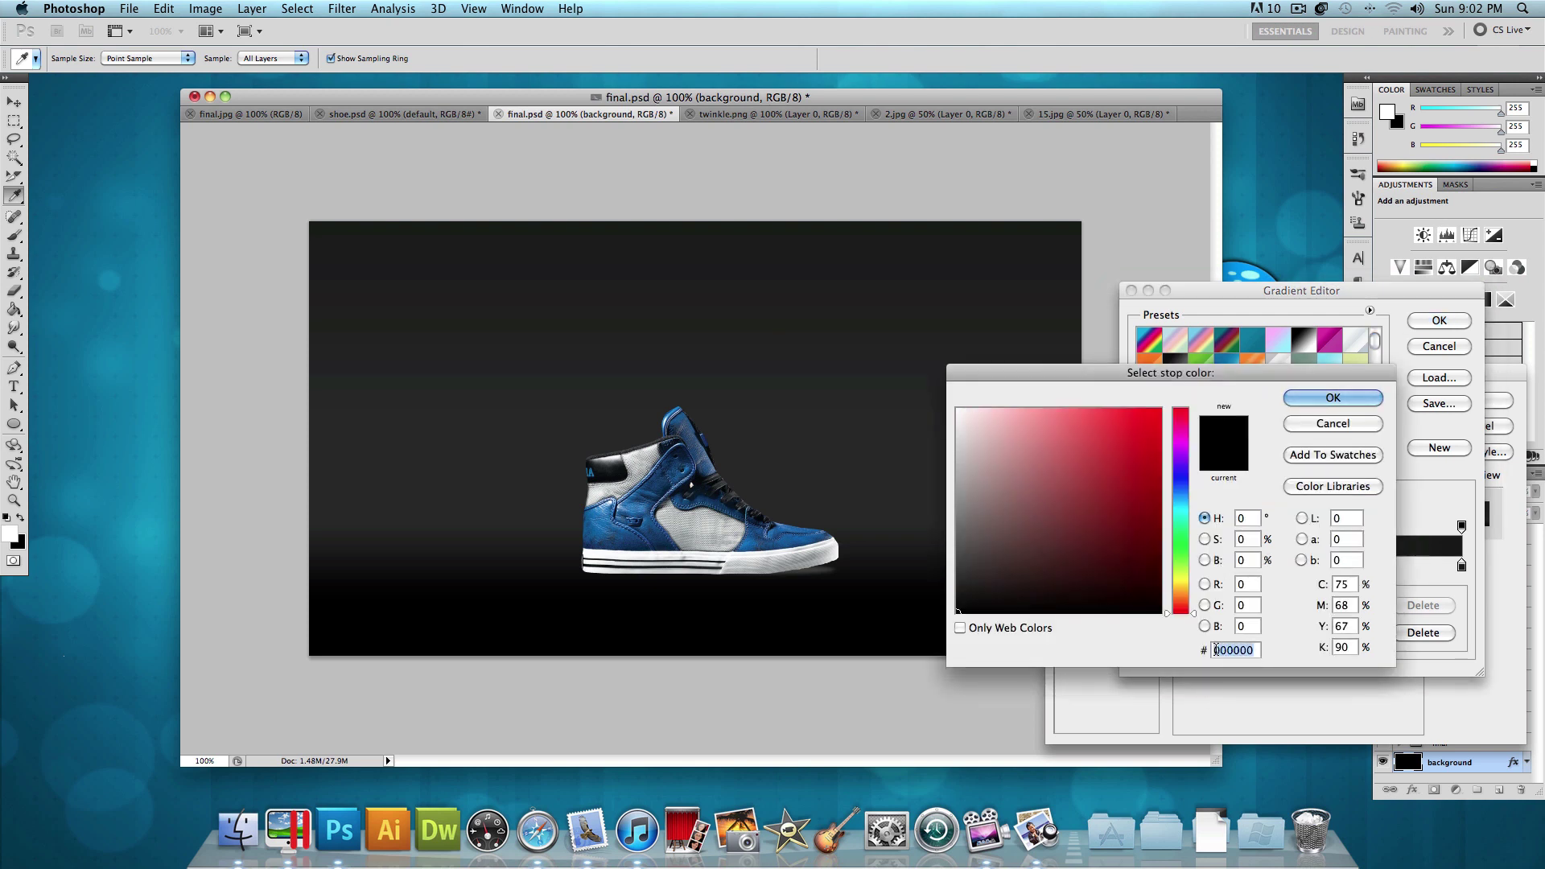
pyautogui.click(1318, 395)
# Step: Add a #282828 colour stop, recolour the right stop dark grey, and apply the overlay
pyautogui.click(1266, 567)
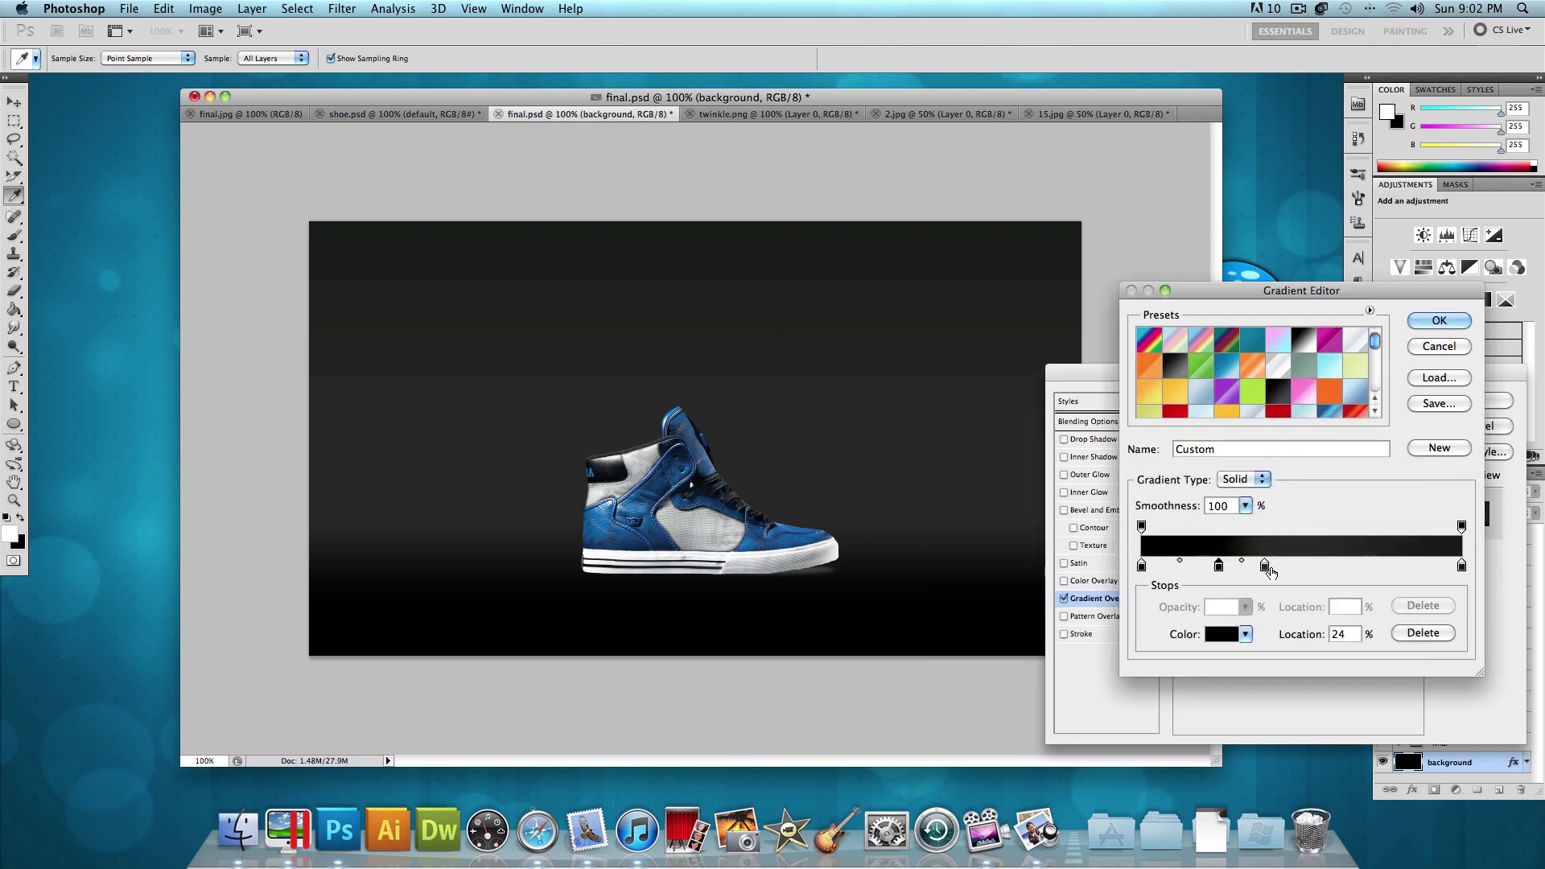
pyautogui.click(1265, 567)
pyautogui.doubleClick(1266, 568)
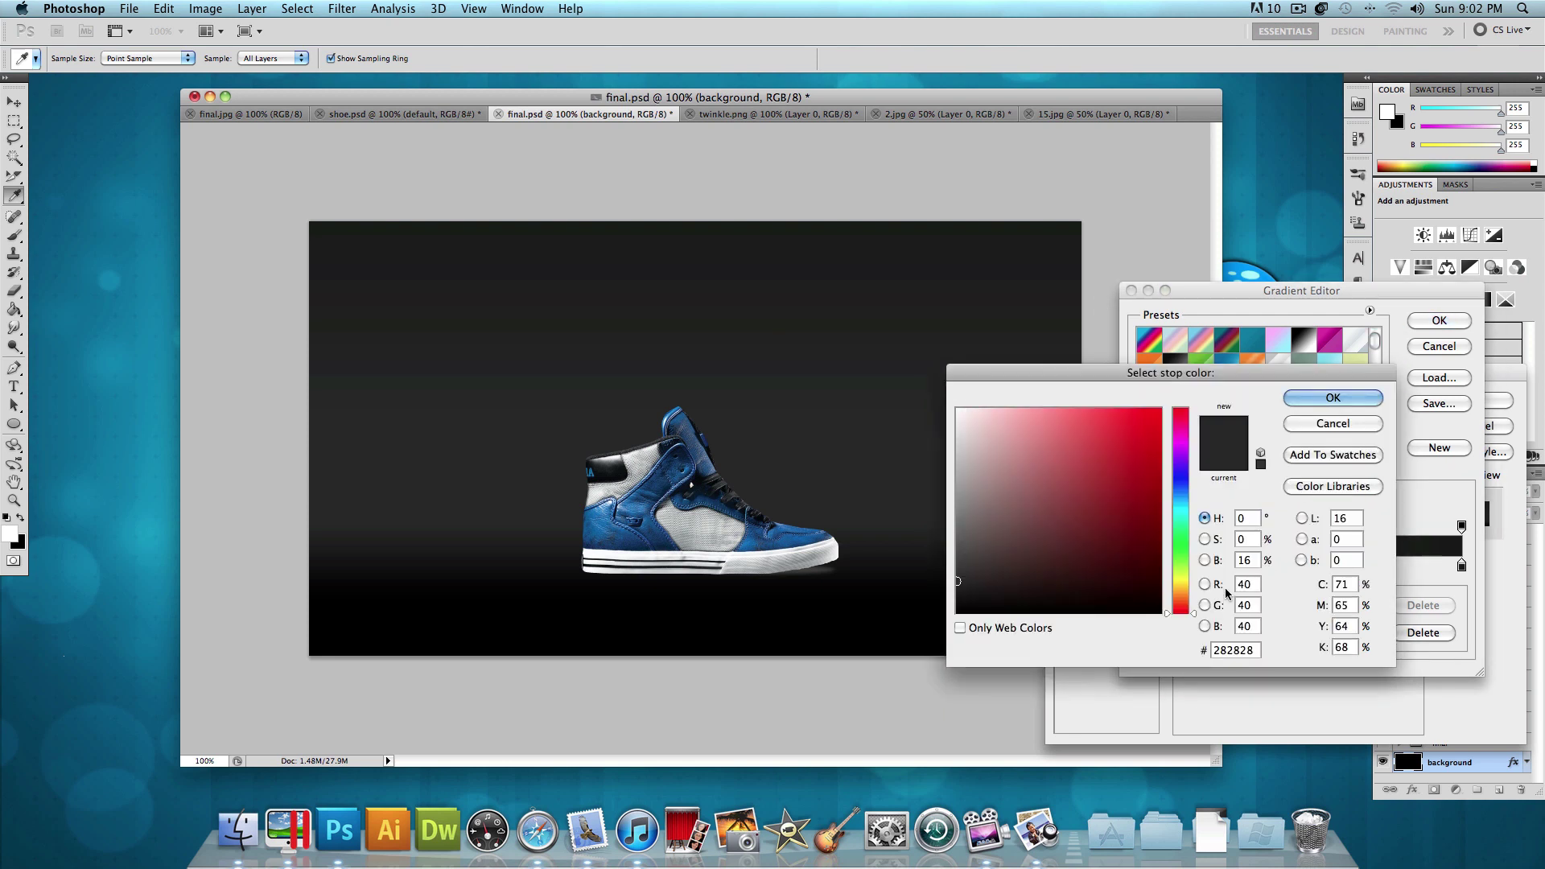
pyautogui.doubleClick(1250, 652)
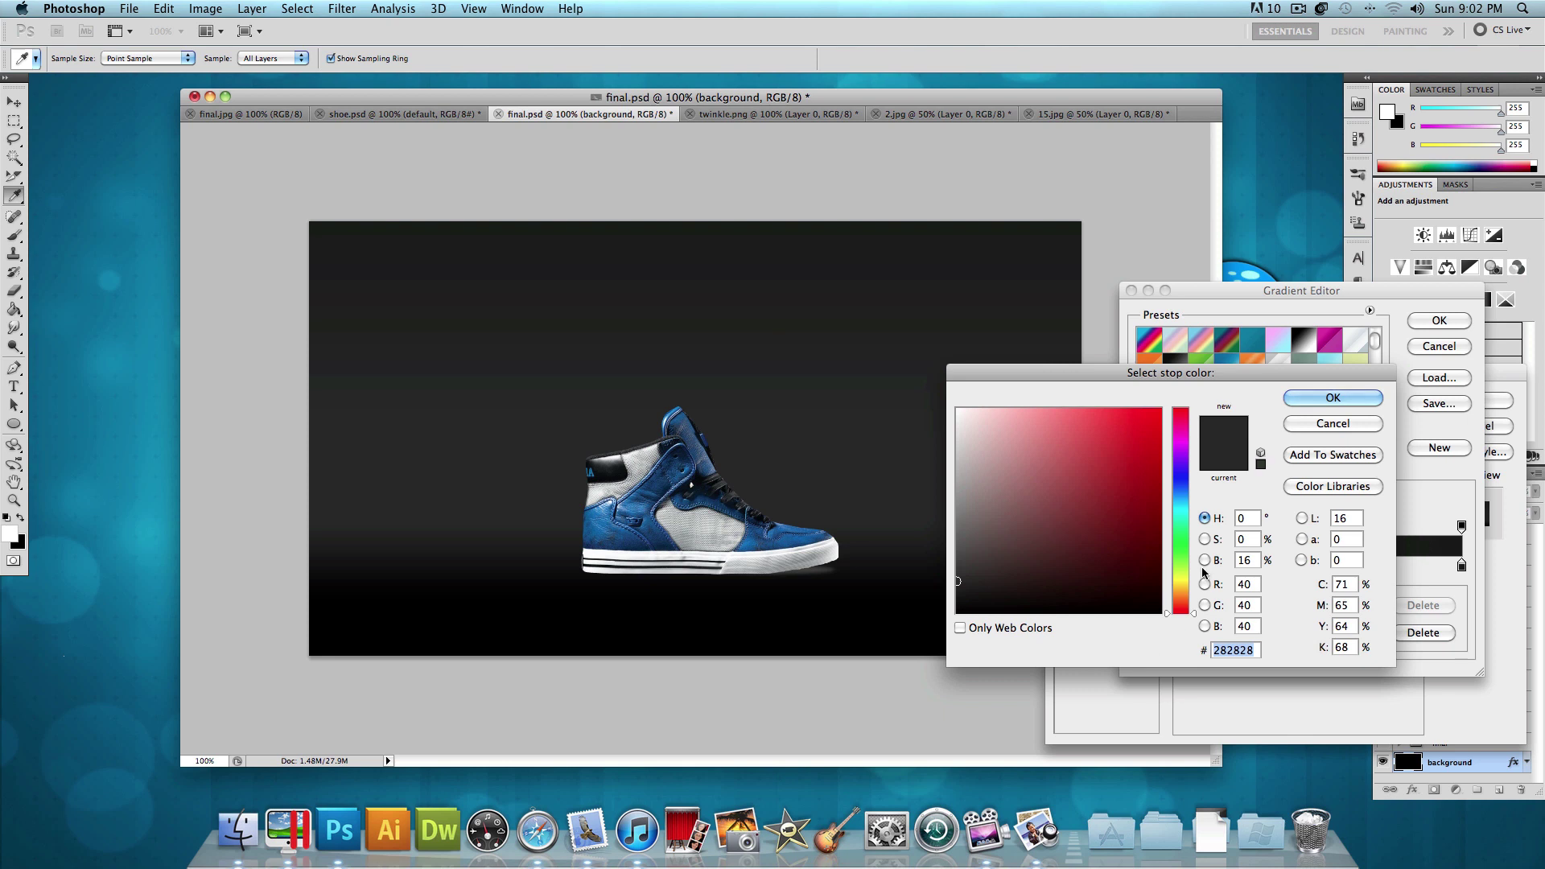
pyautogui.press('Return')
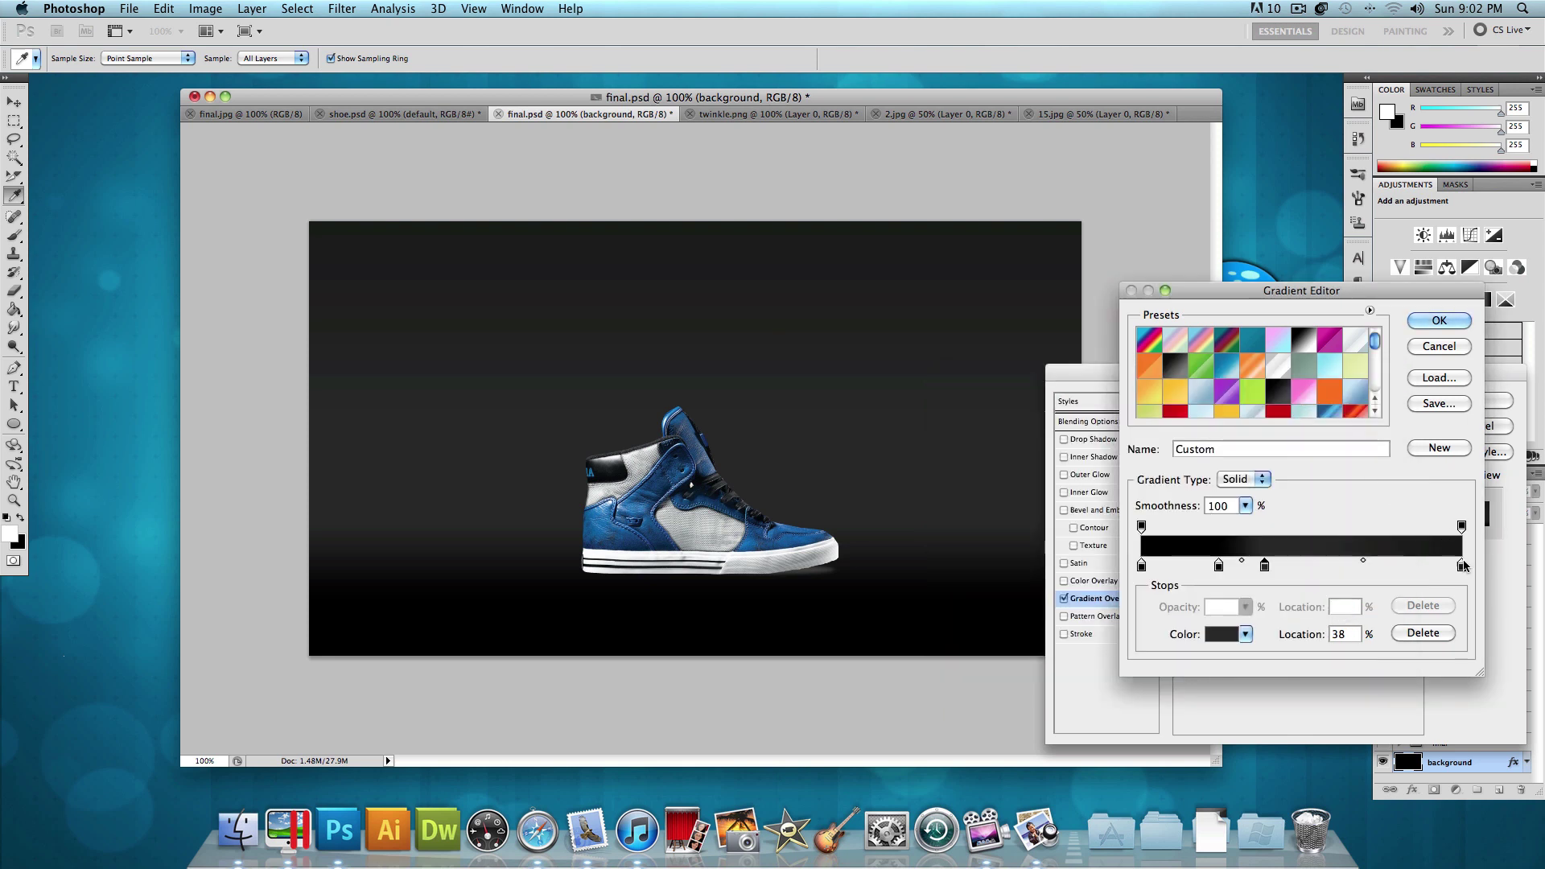
pyautogui.doubleClick(1463, 565)
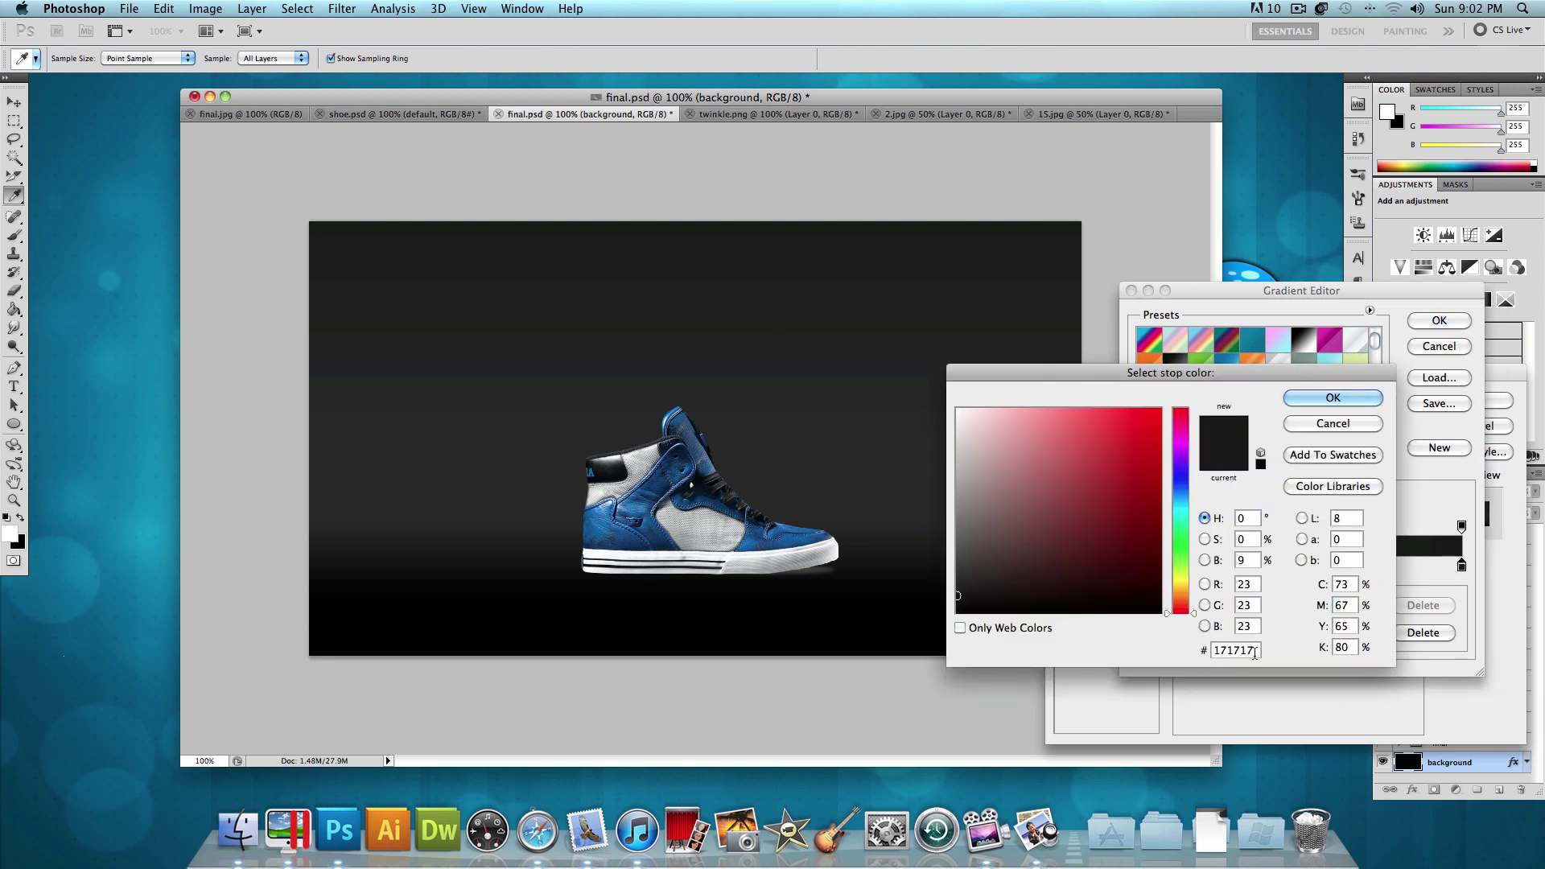
pyautogui.moveTo(1255, 653); pyautogui.dragTo(1206, 650)
pyautogui.click(1333, 396)
pyautogui.click(1440, 321)
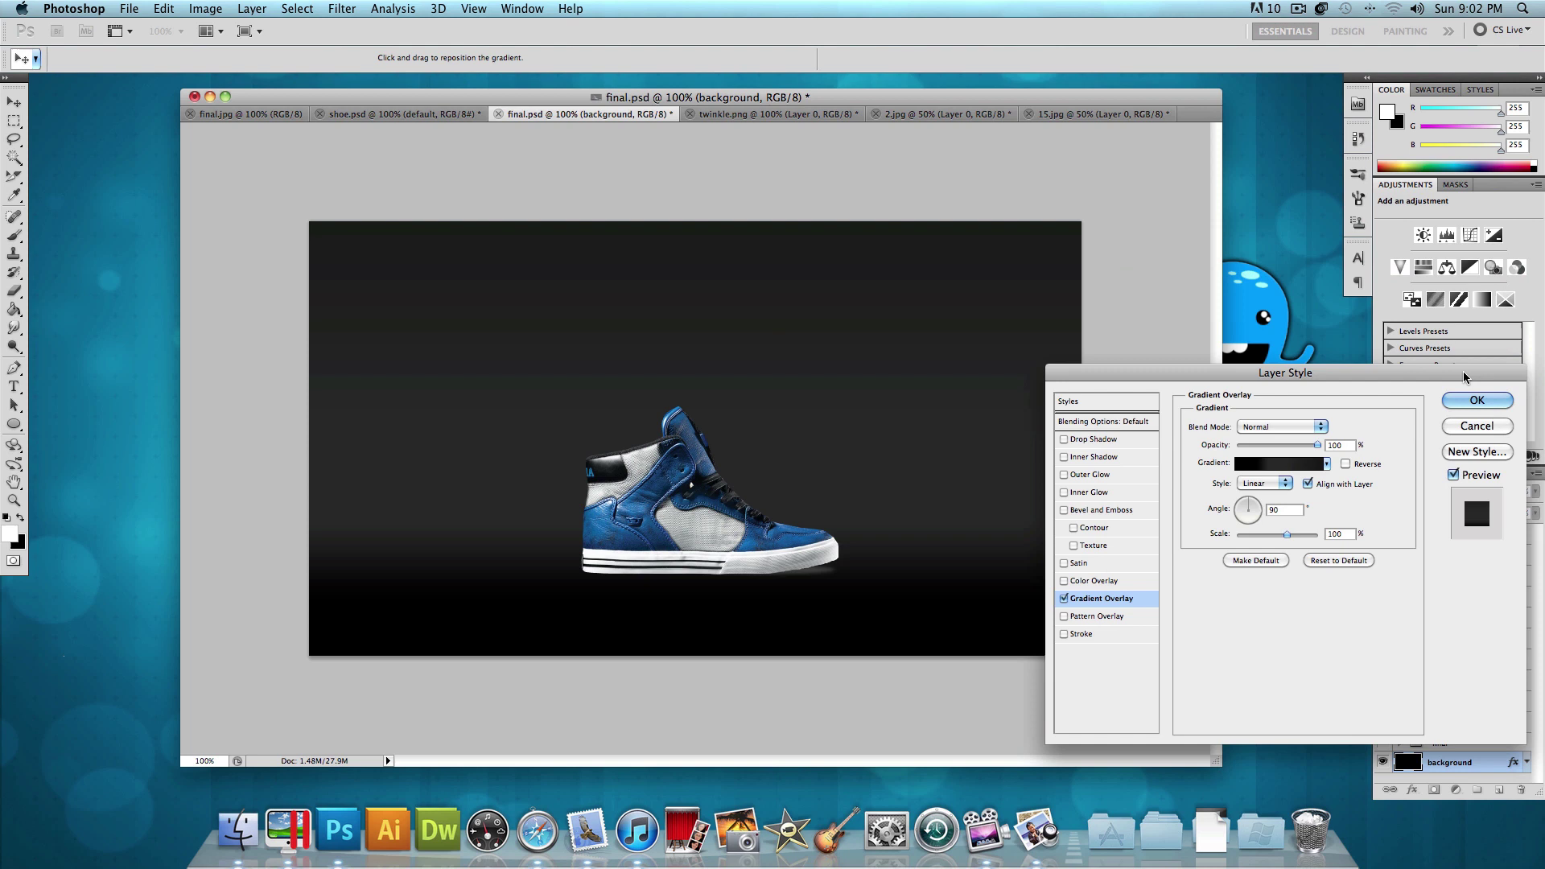
pyautogui.click(1466, 400)
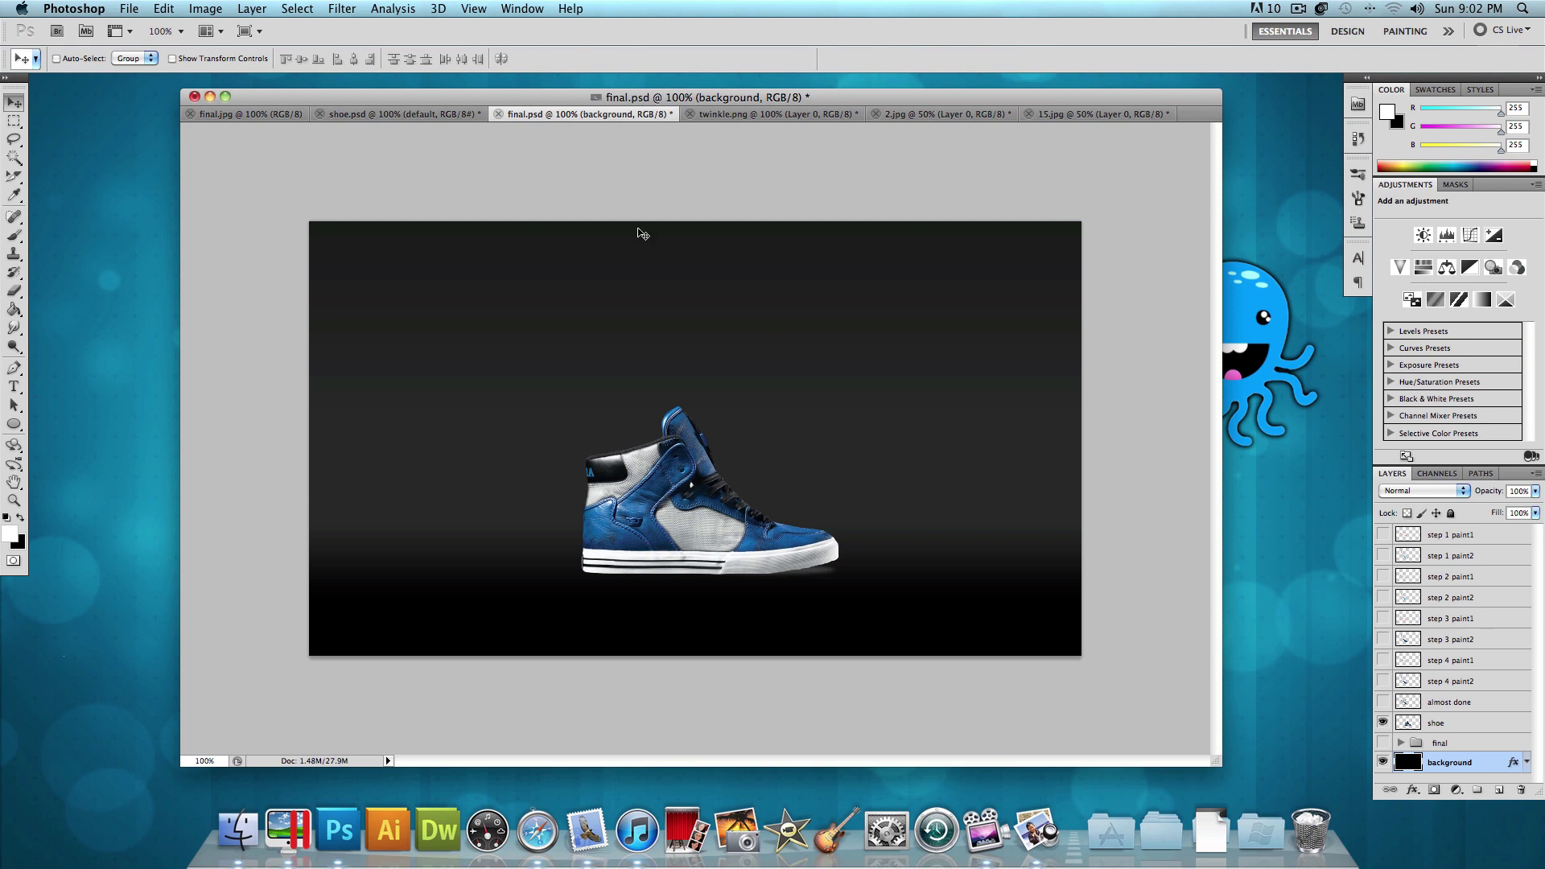
pyautogui.click(129, 9)
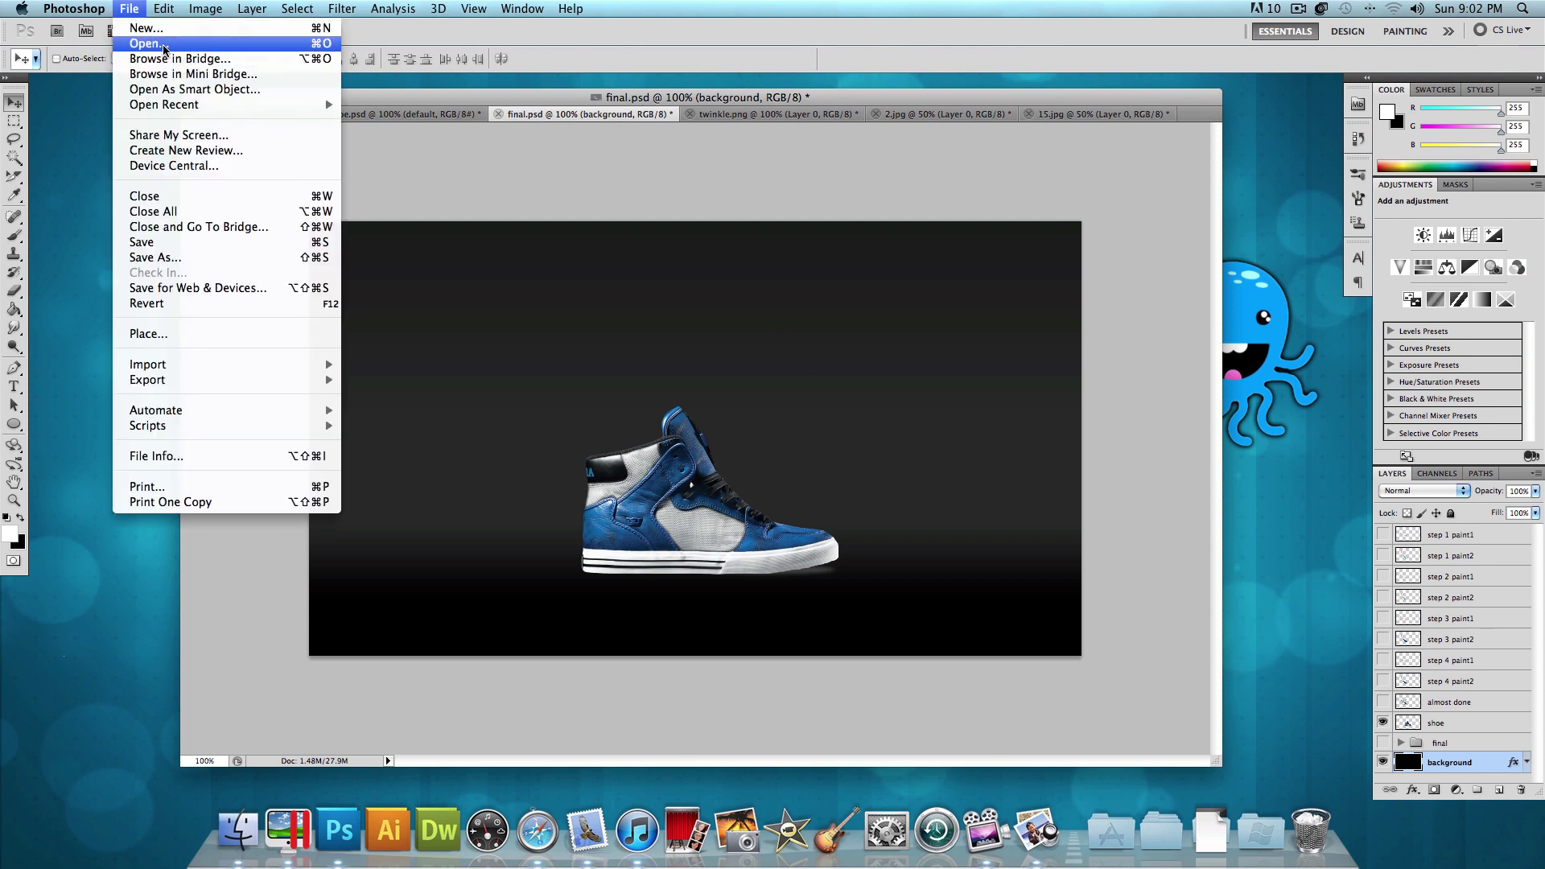
pyautogui.click(161, 45)
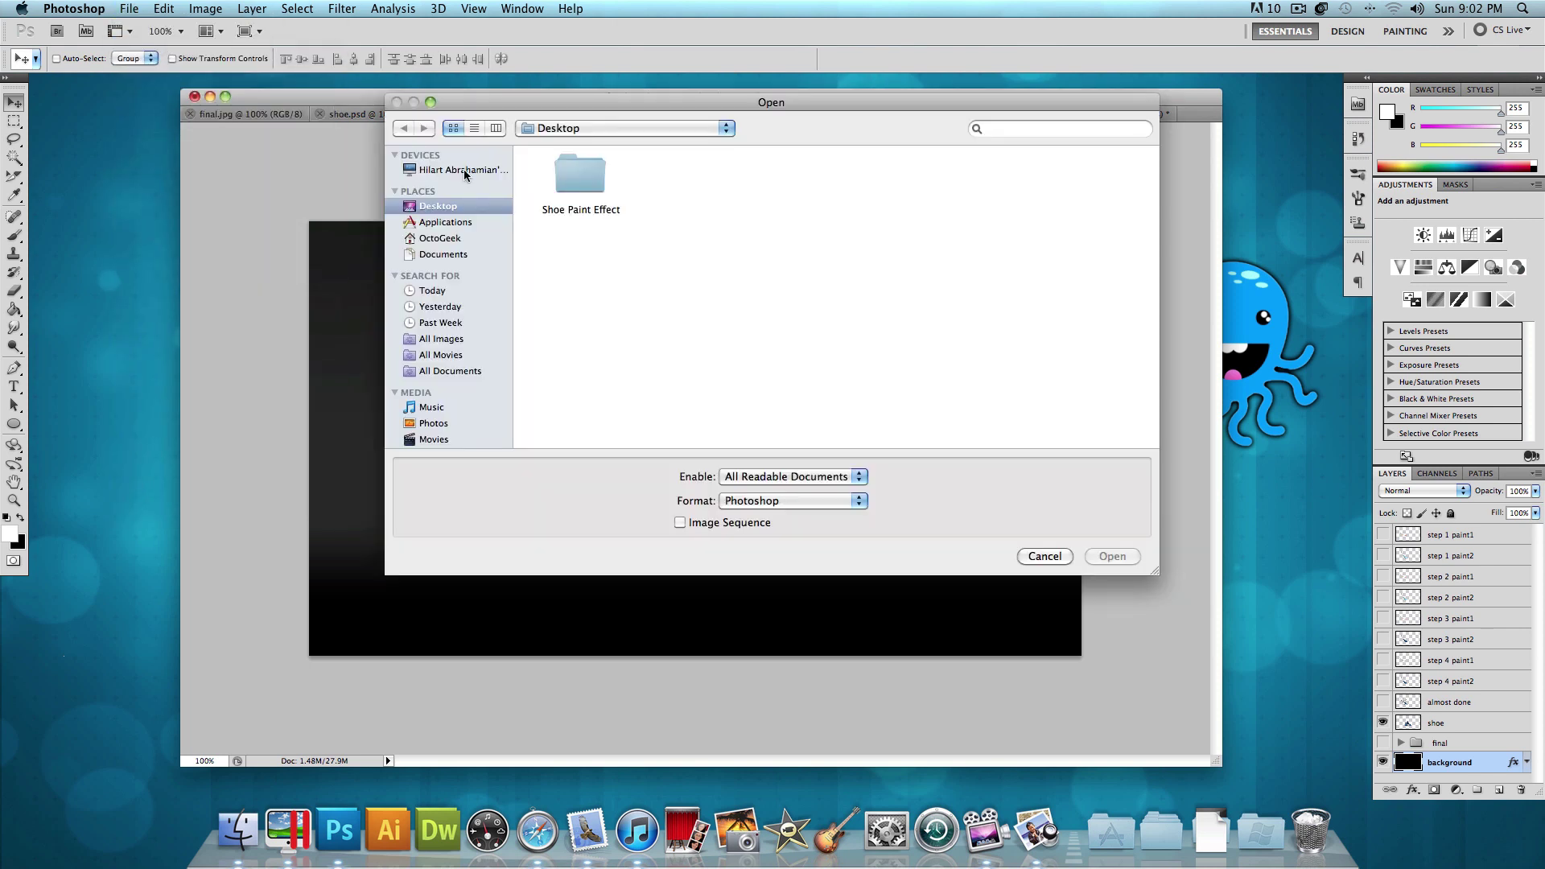
pyautogui.doubleClick(581, 176)
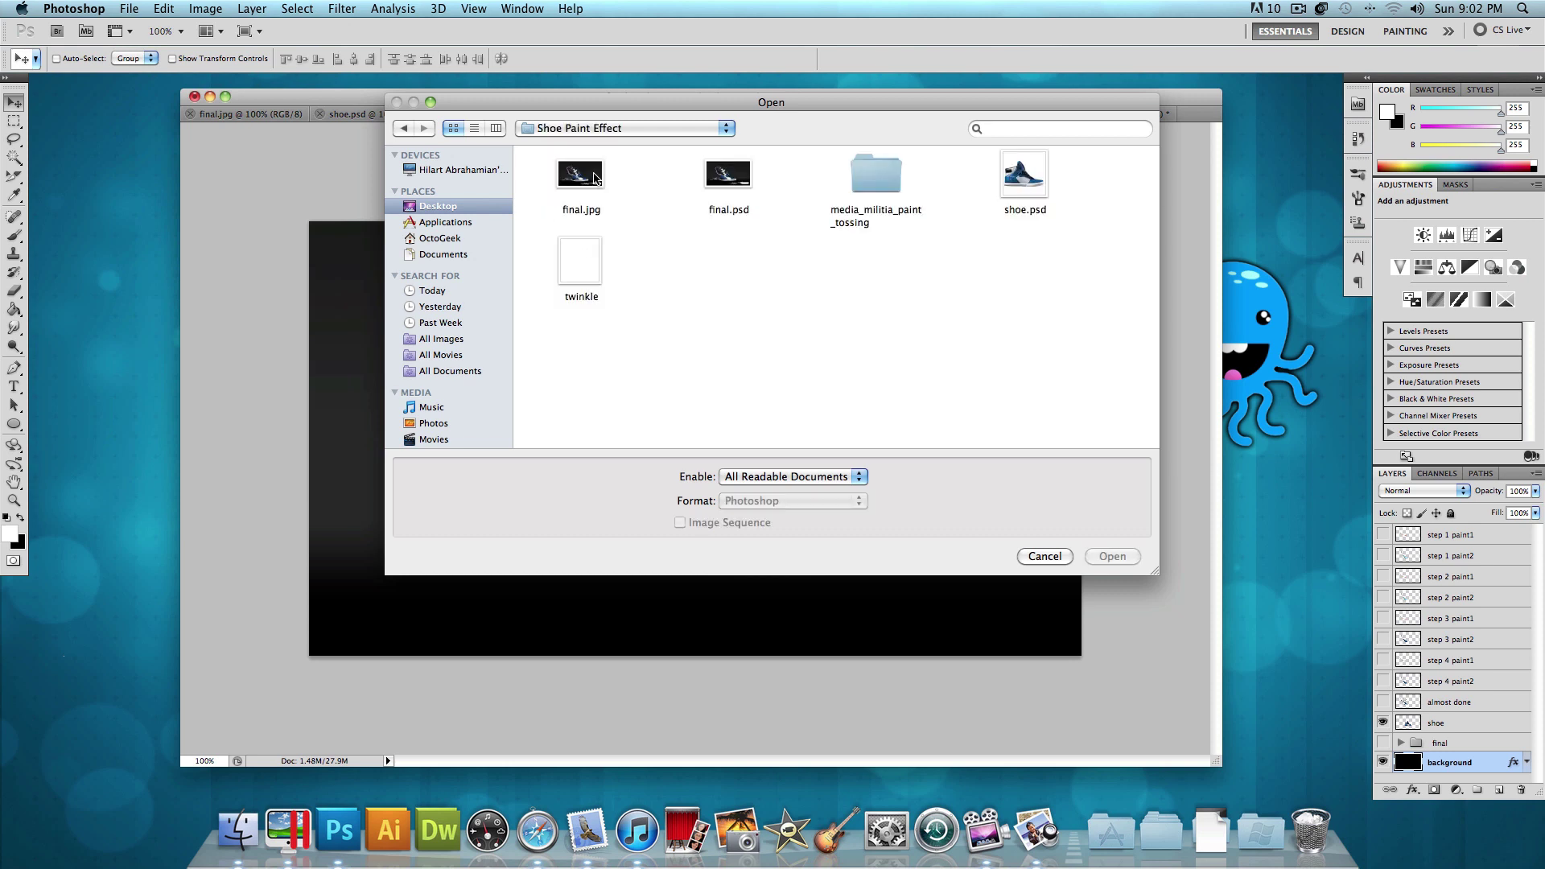
pyautogui.doubleClick(864, 187)
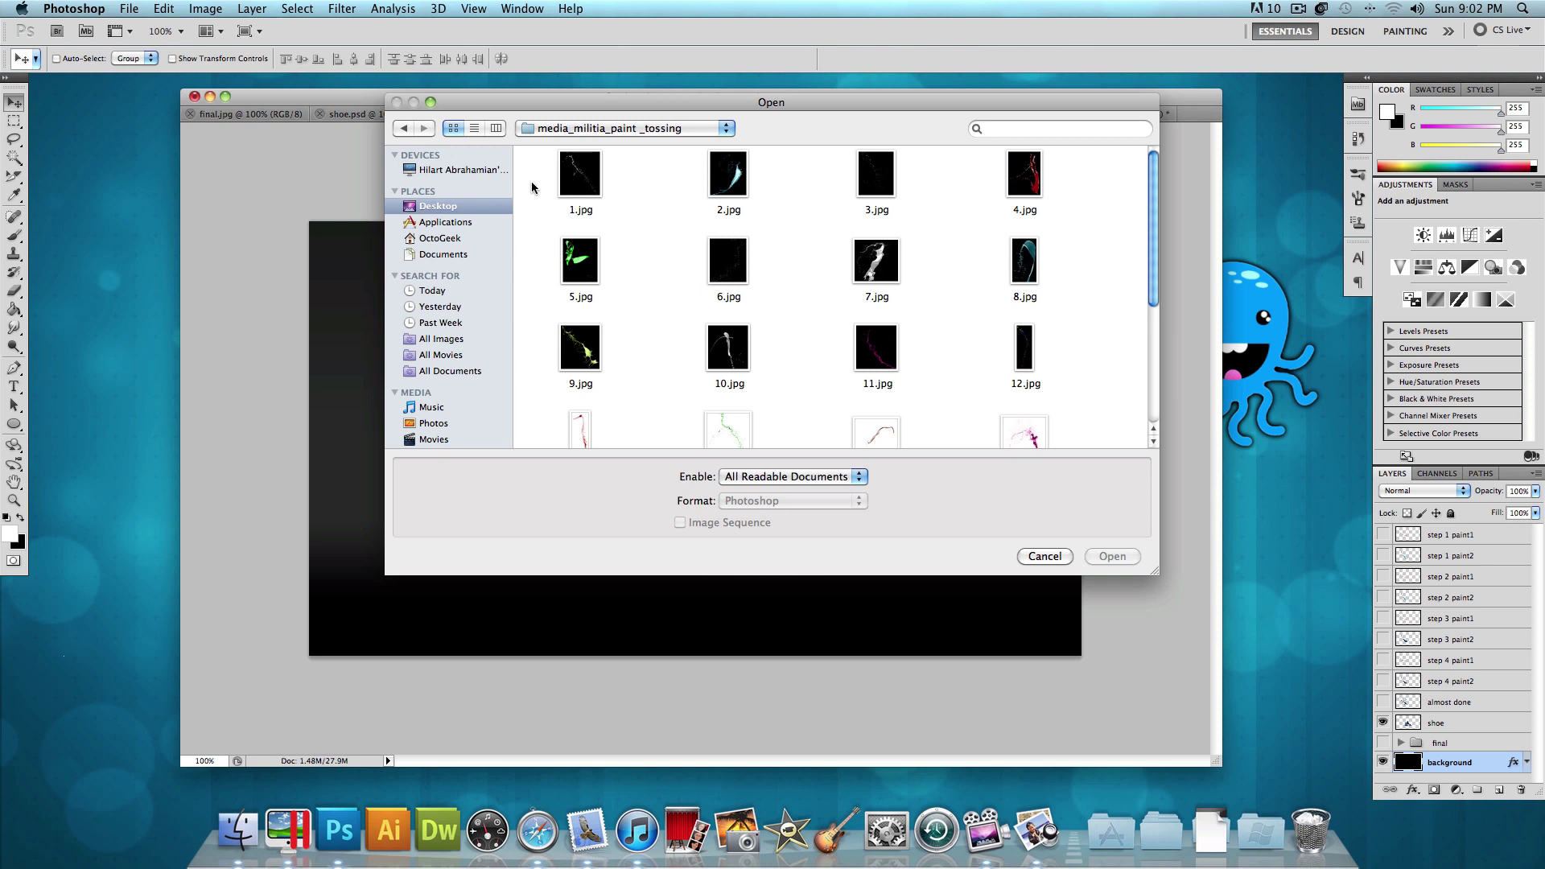
# Step: Cancel the open-file dialog, nudge 15.jpg's brown splash up-right, then switch to 2.jpg
pyautogui.click(1044, 557)
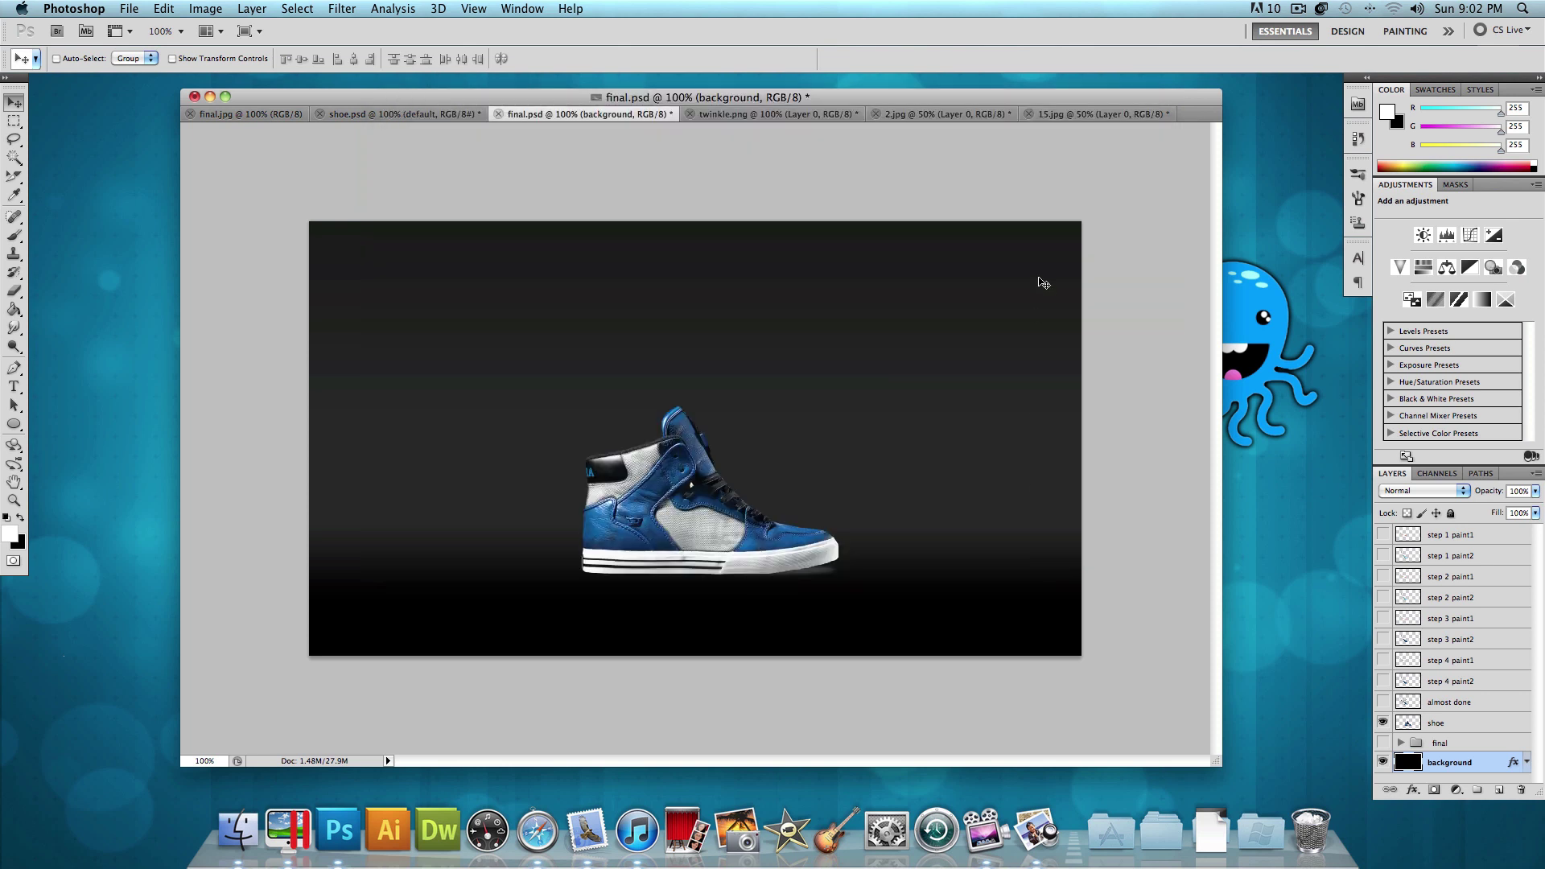
pyautogui.click(1068, 114)
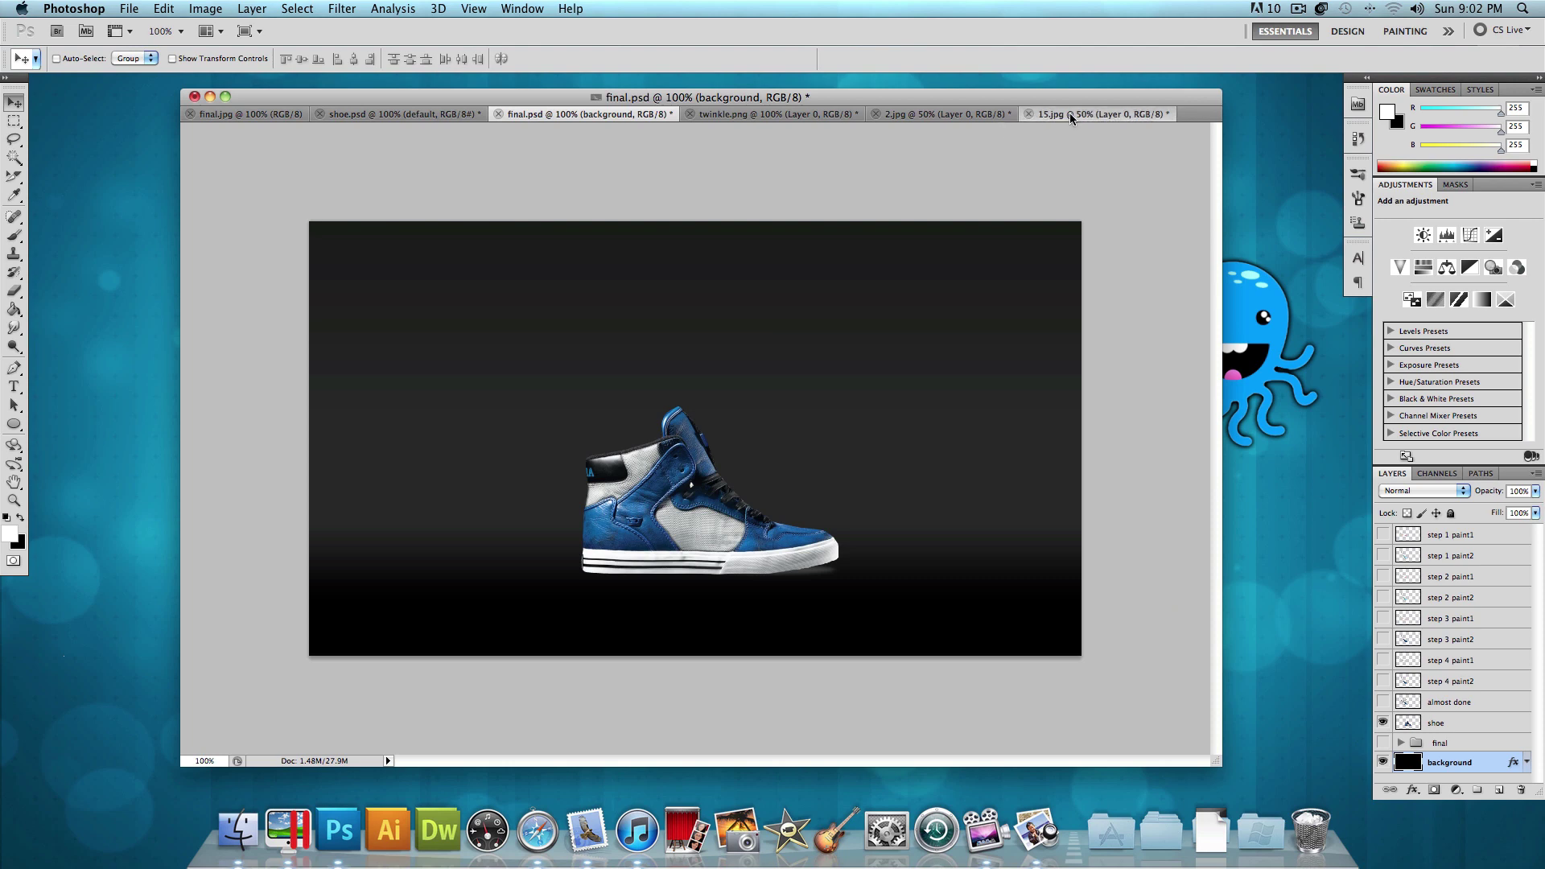
pyautogui.click(931, 114)
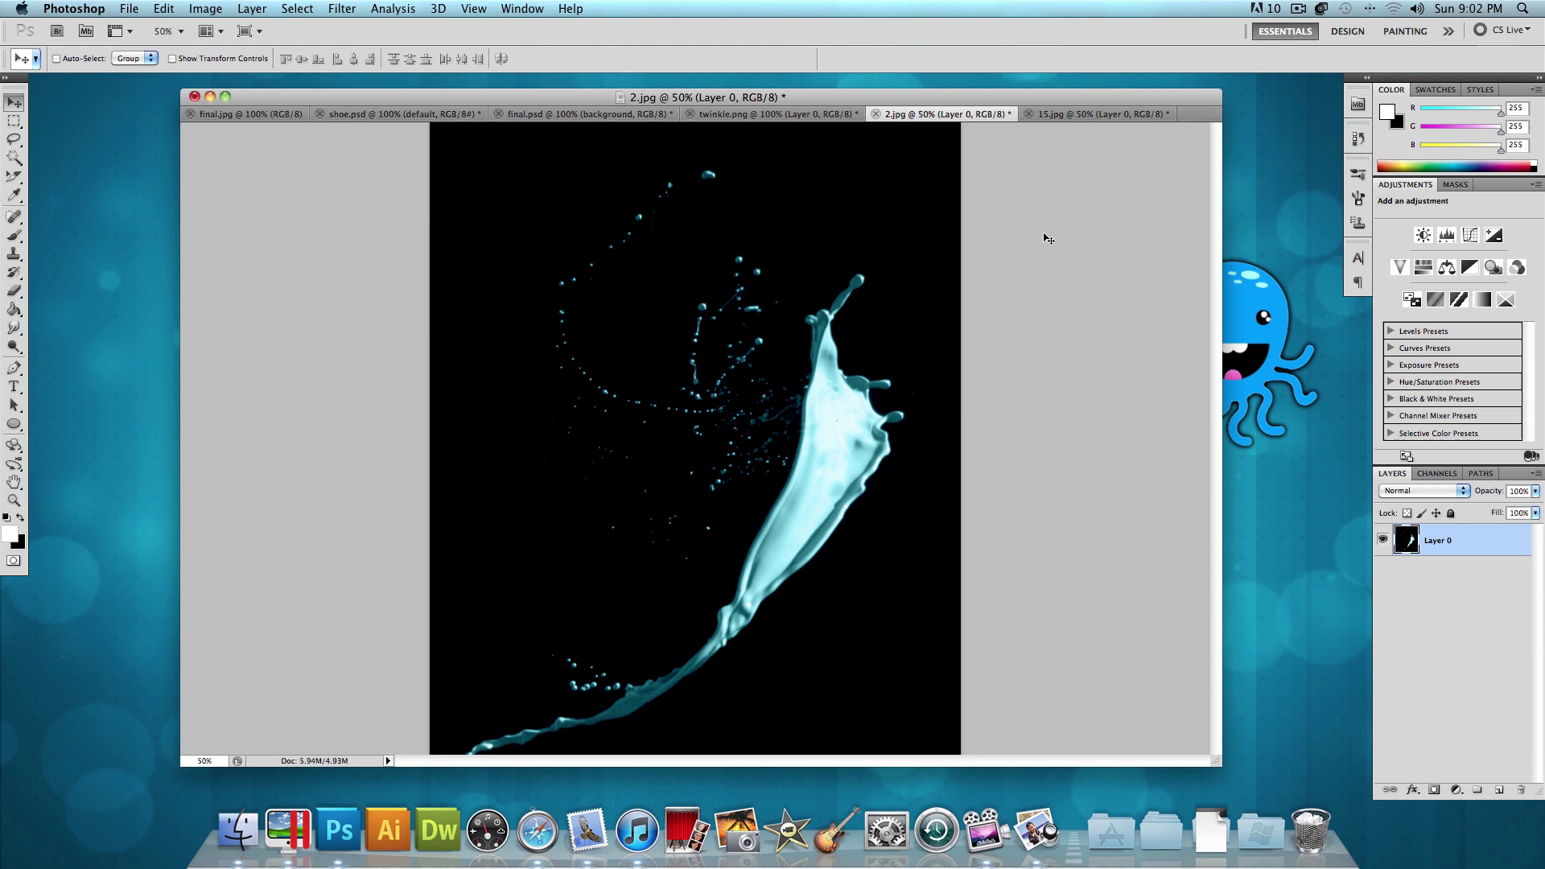
pyautogui.click(1070, 114)
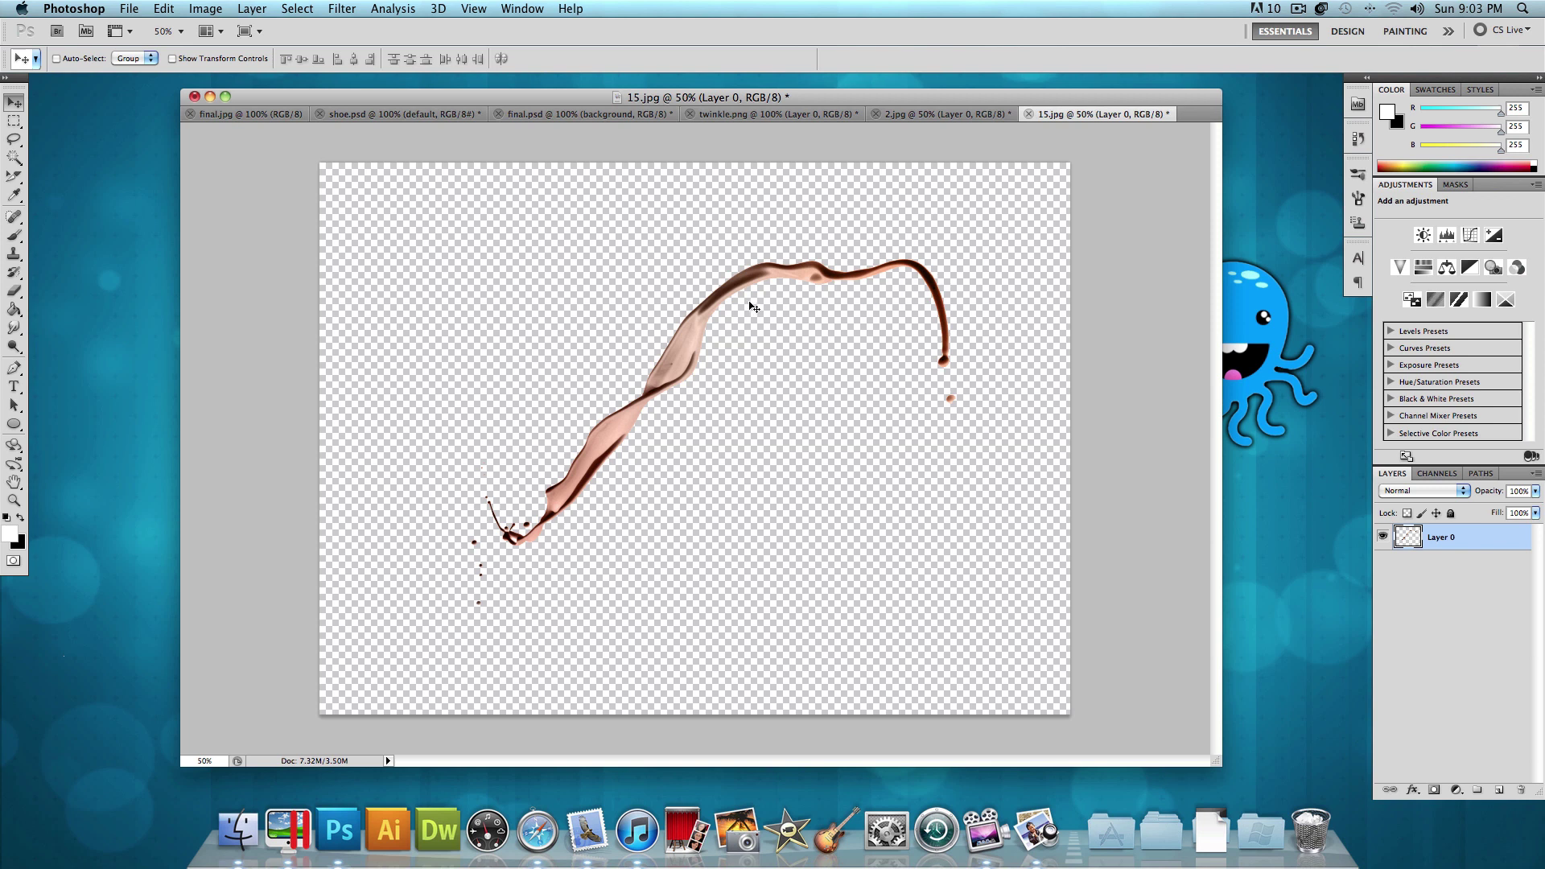
pyautogui.moveTo(696, 401); pyautogui.dragTo(720, 335)
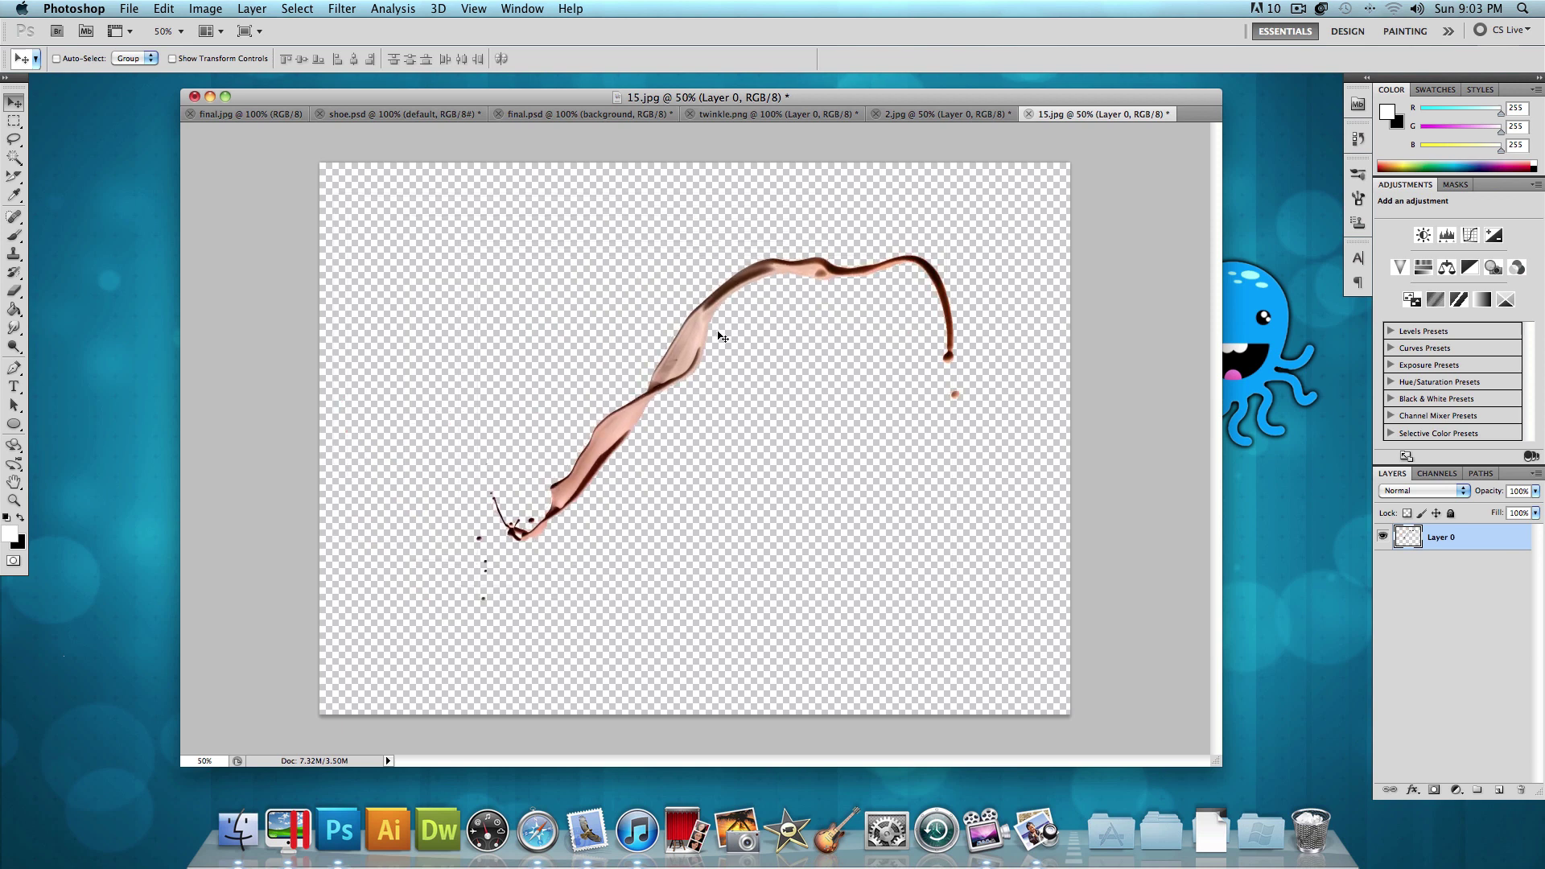
pyautogui.click(926, 115)
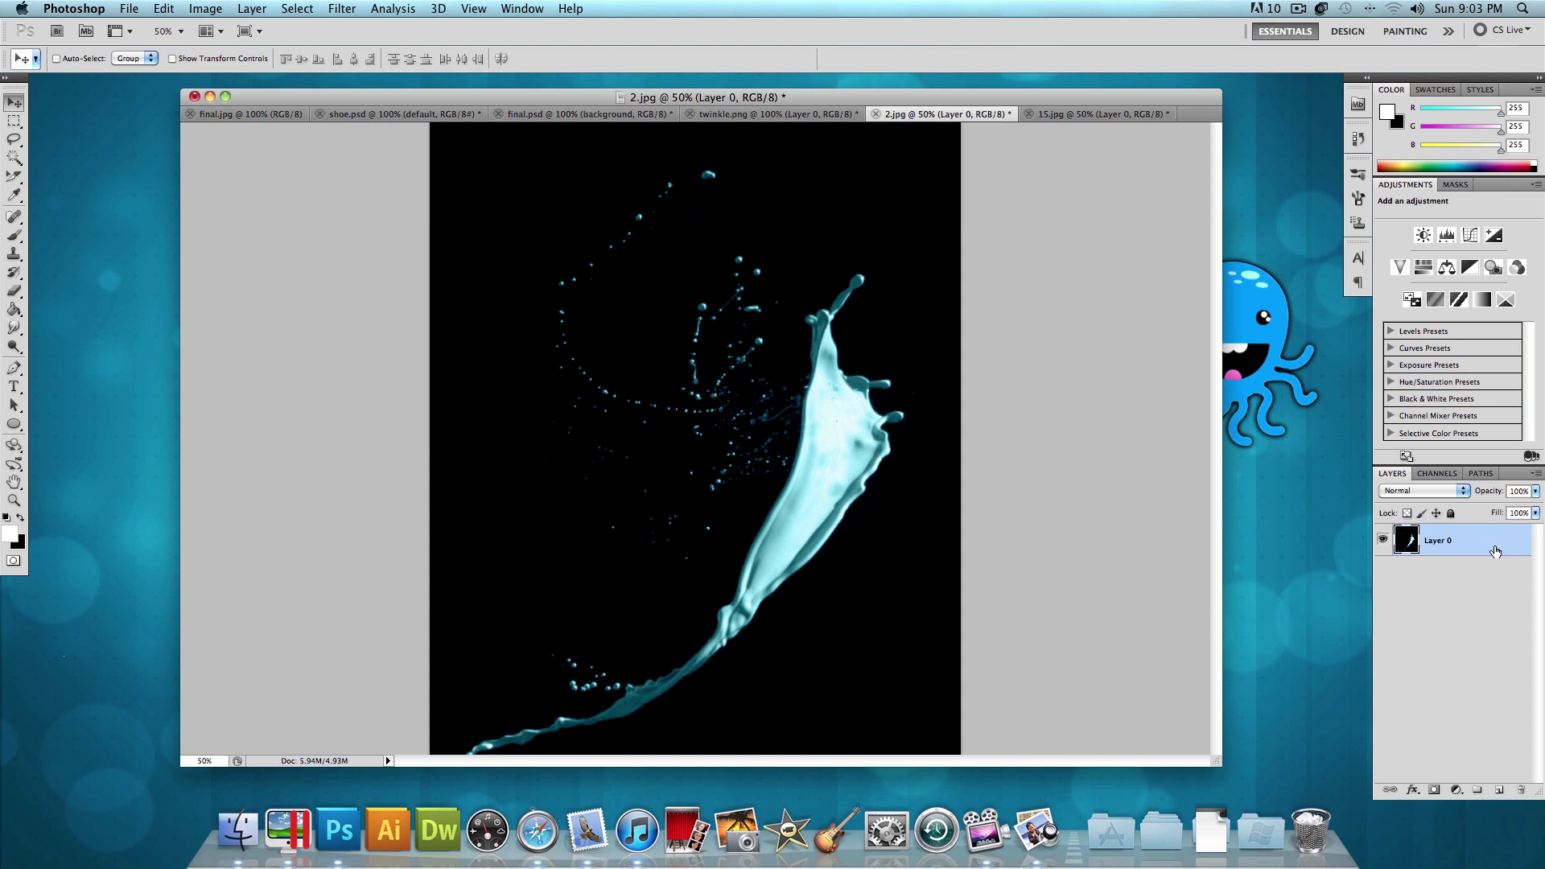
# Step: Delete 2.jpg's black background with the Magic Wand, move the splash up-left, then return to final.psd
pyautogui.click(12, 158)
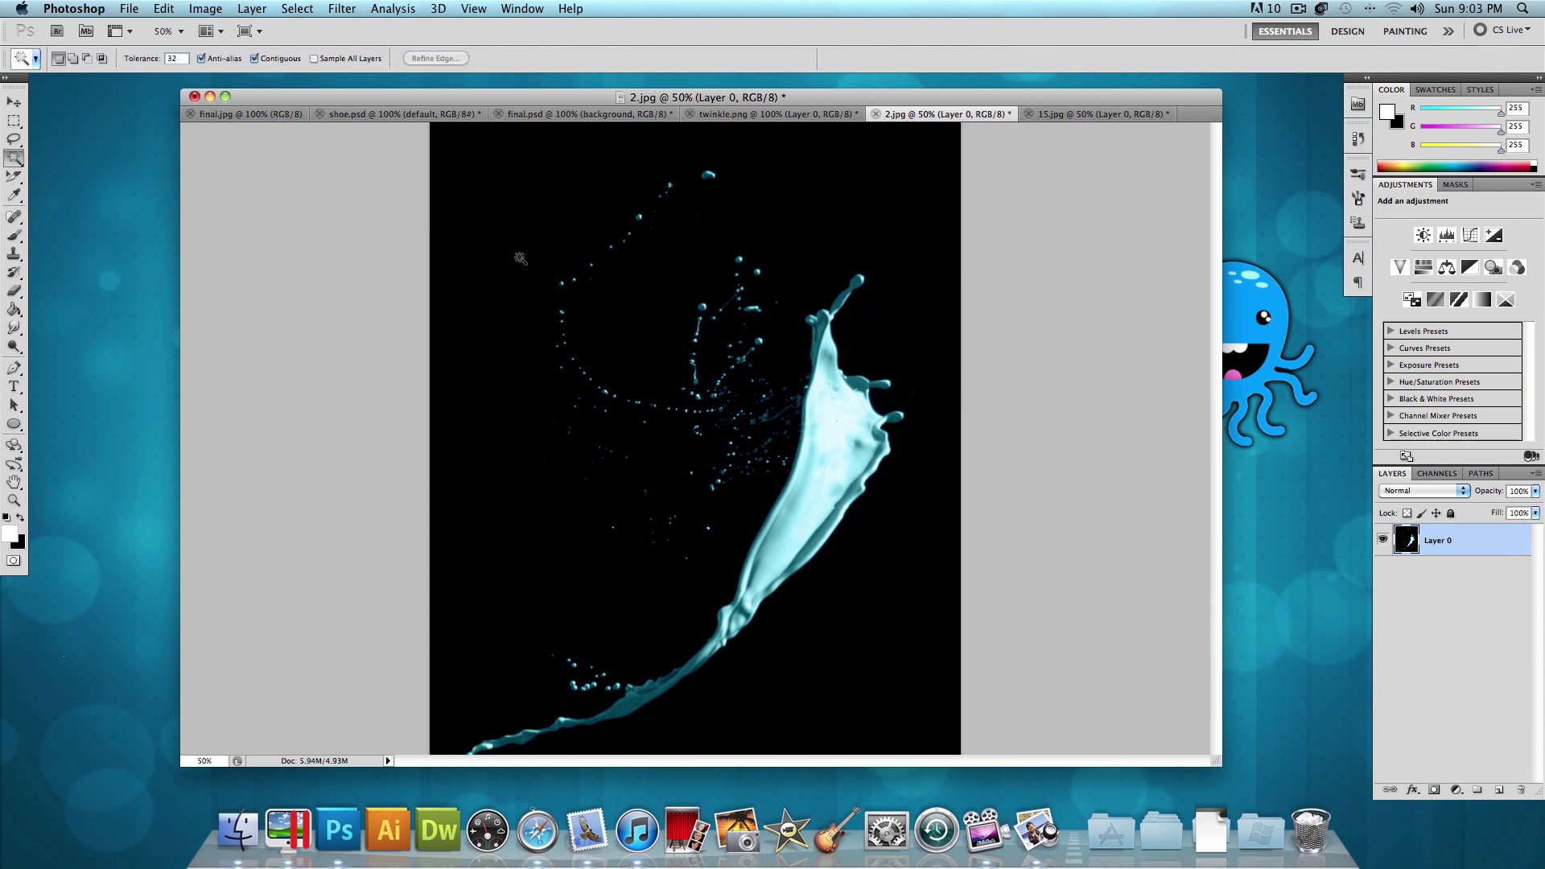
pyautogui.click(505, 227)
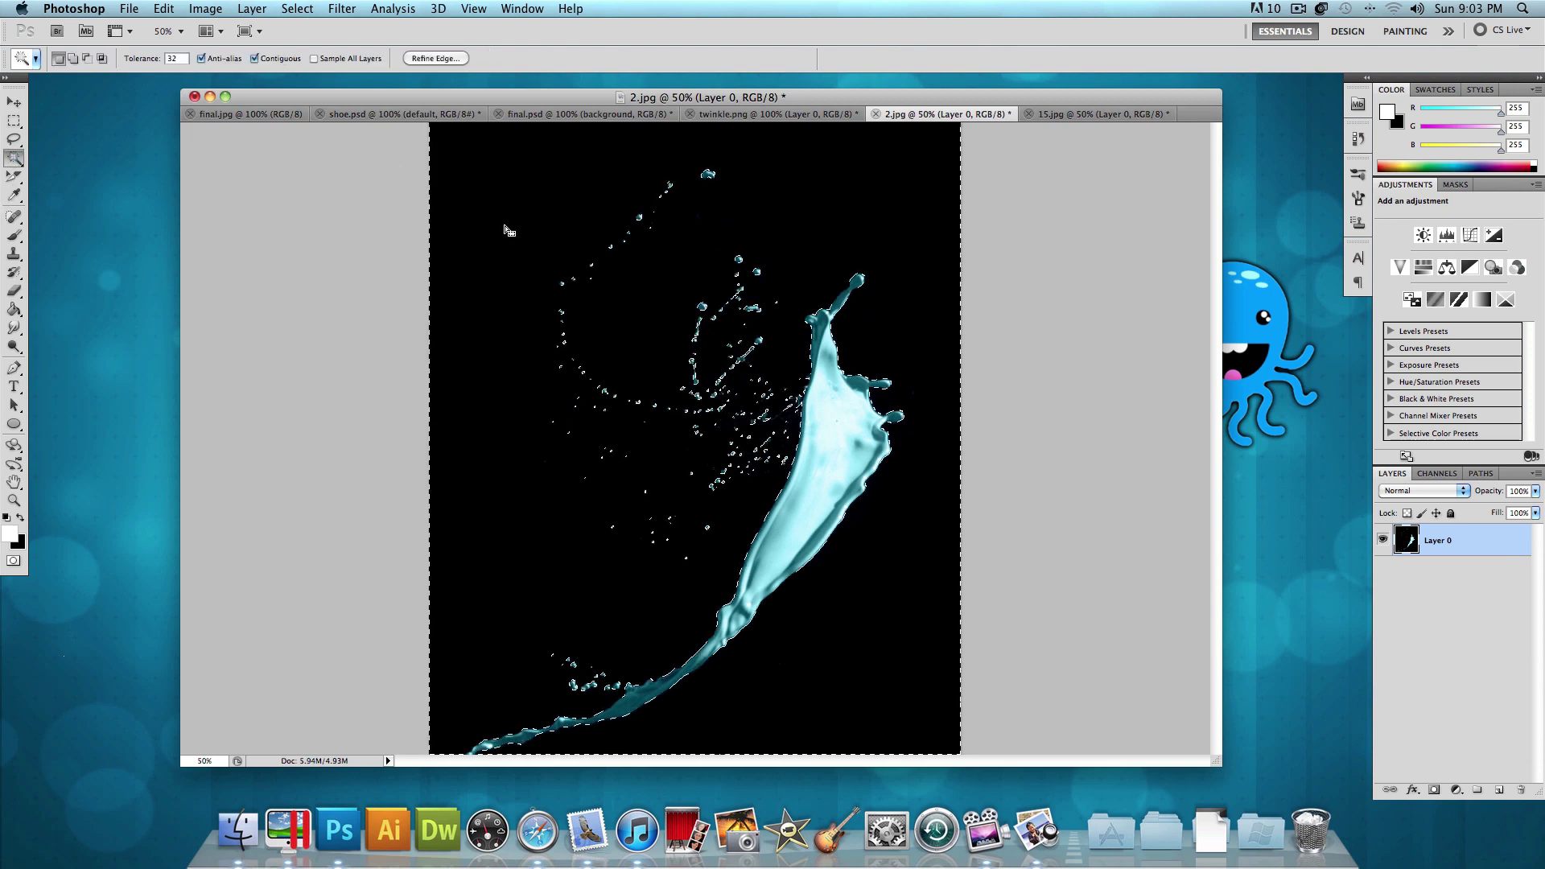
pyautogui.press('Delete')
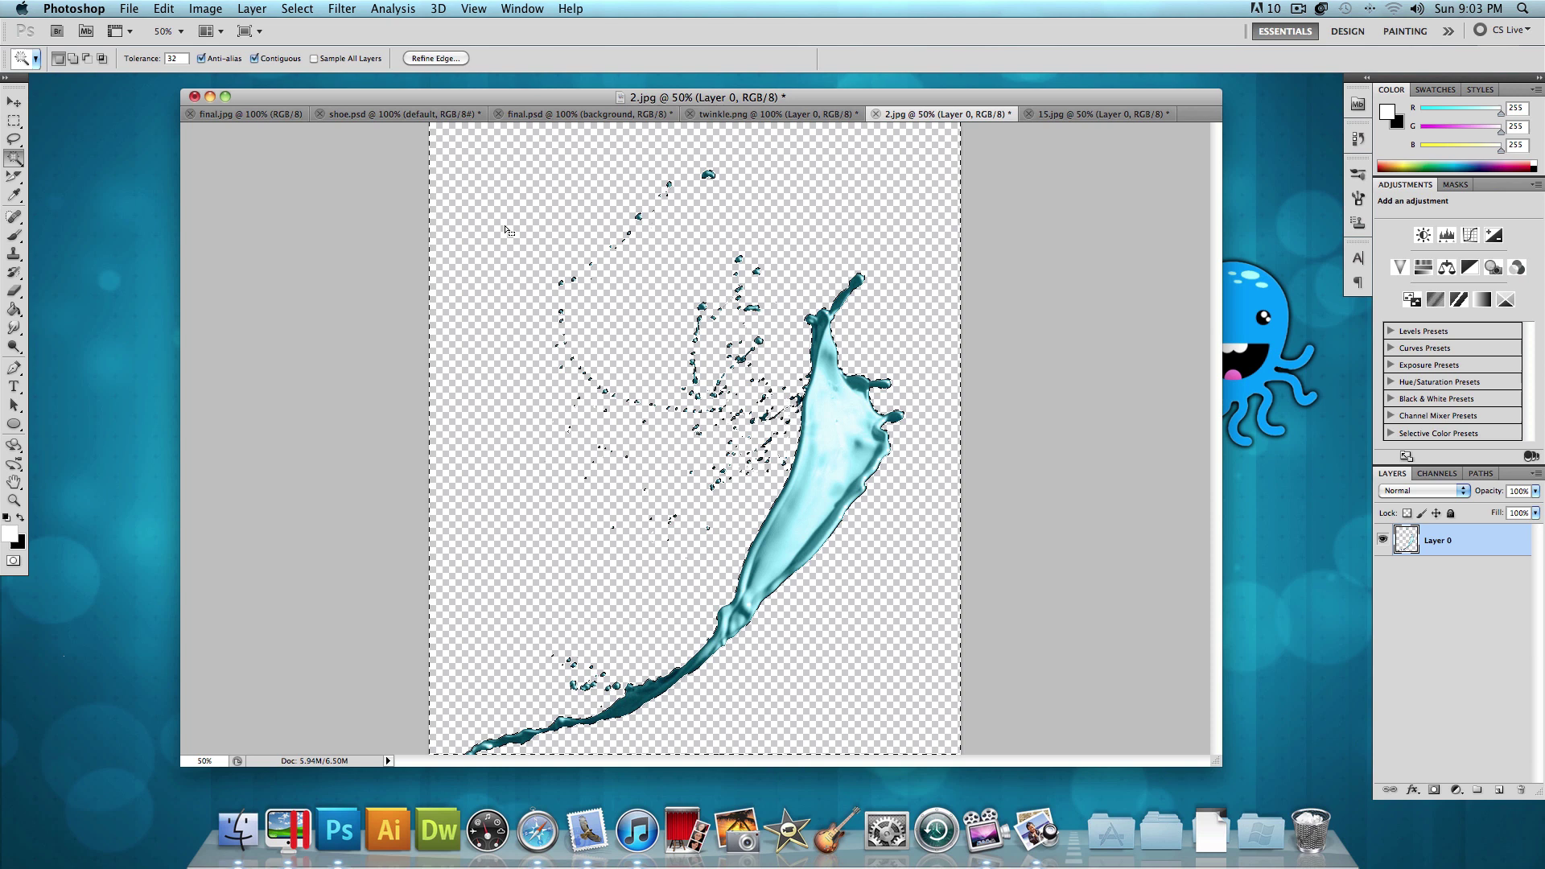
pyautogui.press('super')
pyautogui.press('super+d')
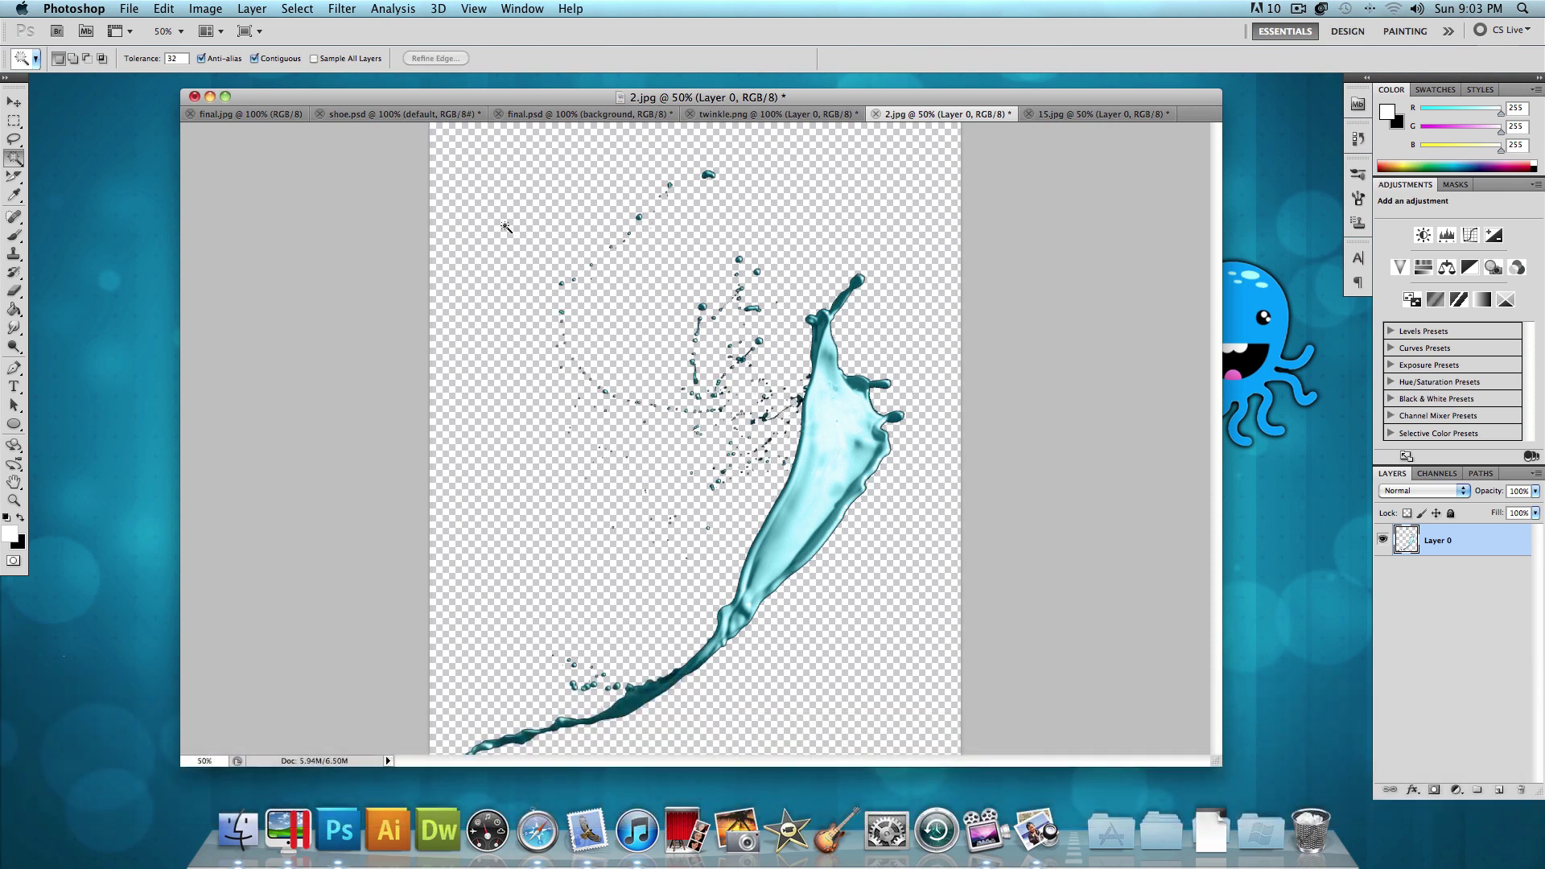
pyautogui.click(13, 102)
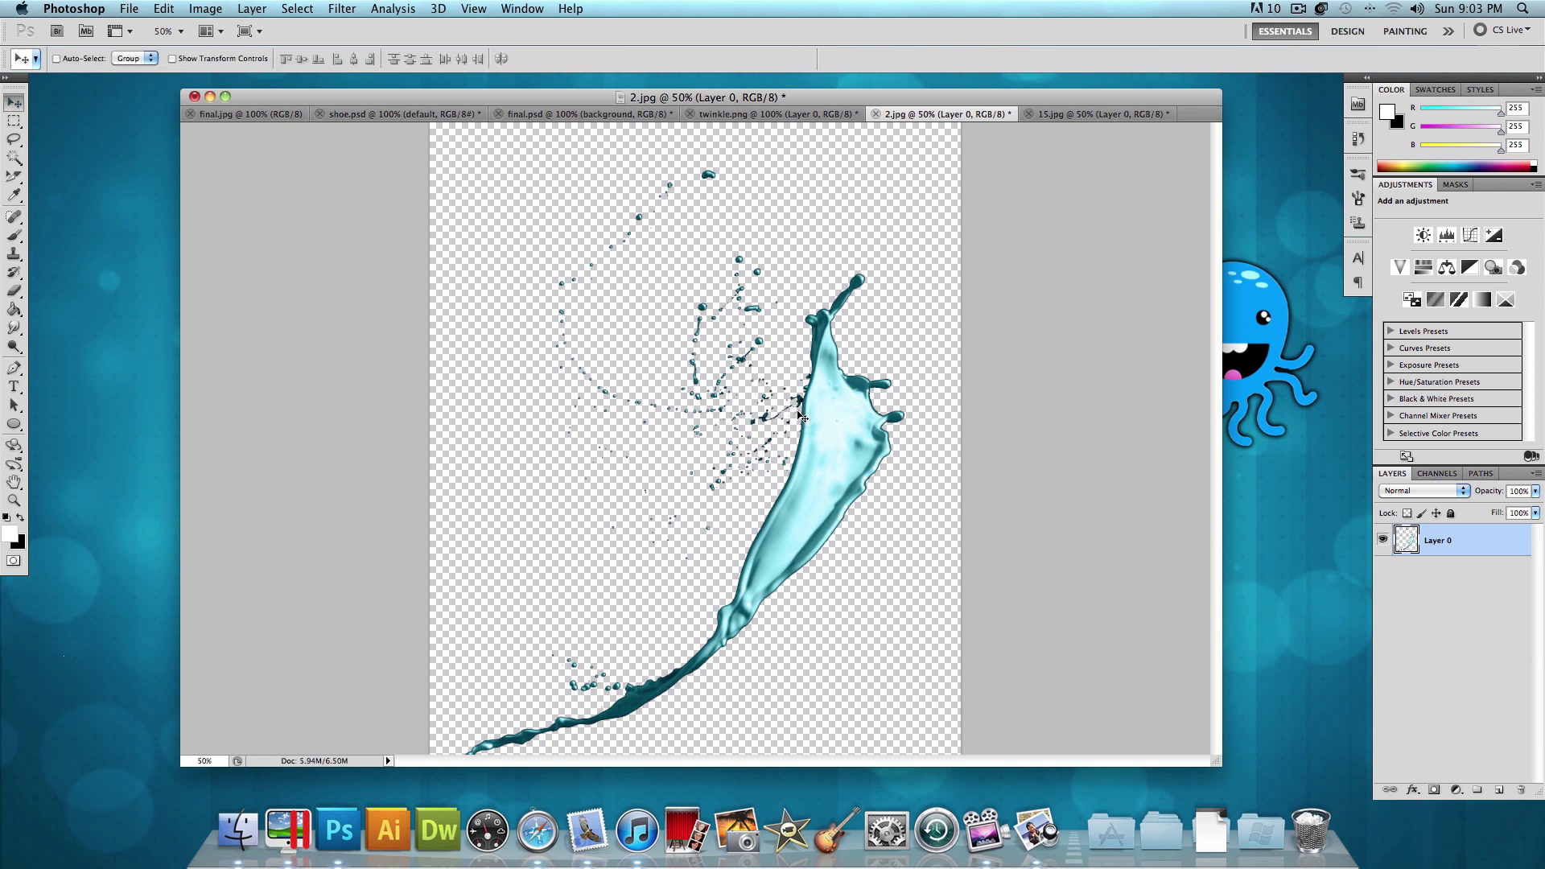
pyautogui.moveTo(803, 417); pyautogui.dragTo(600, 202)
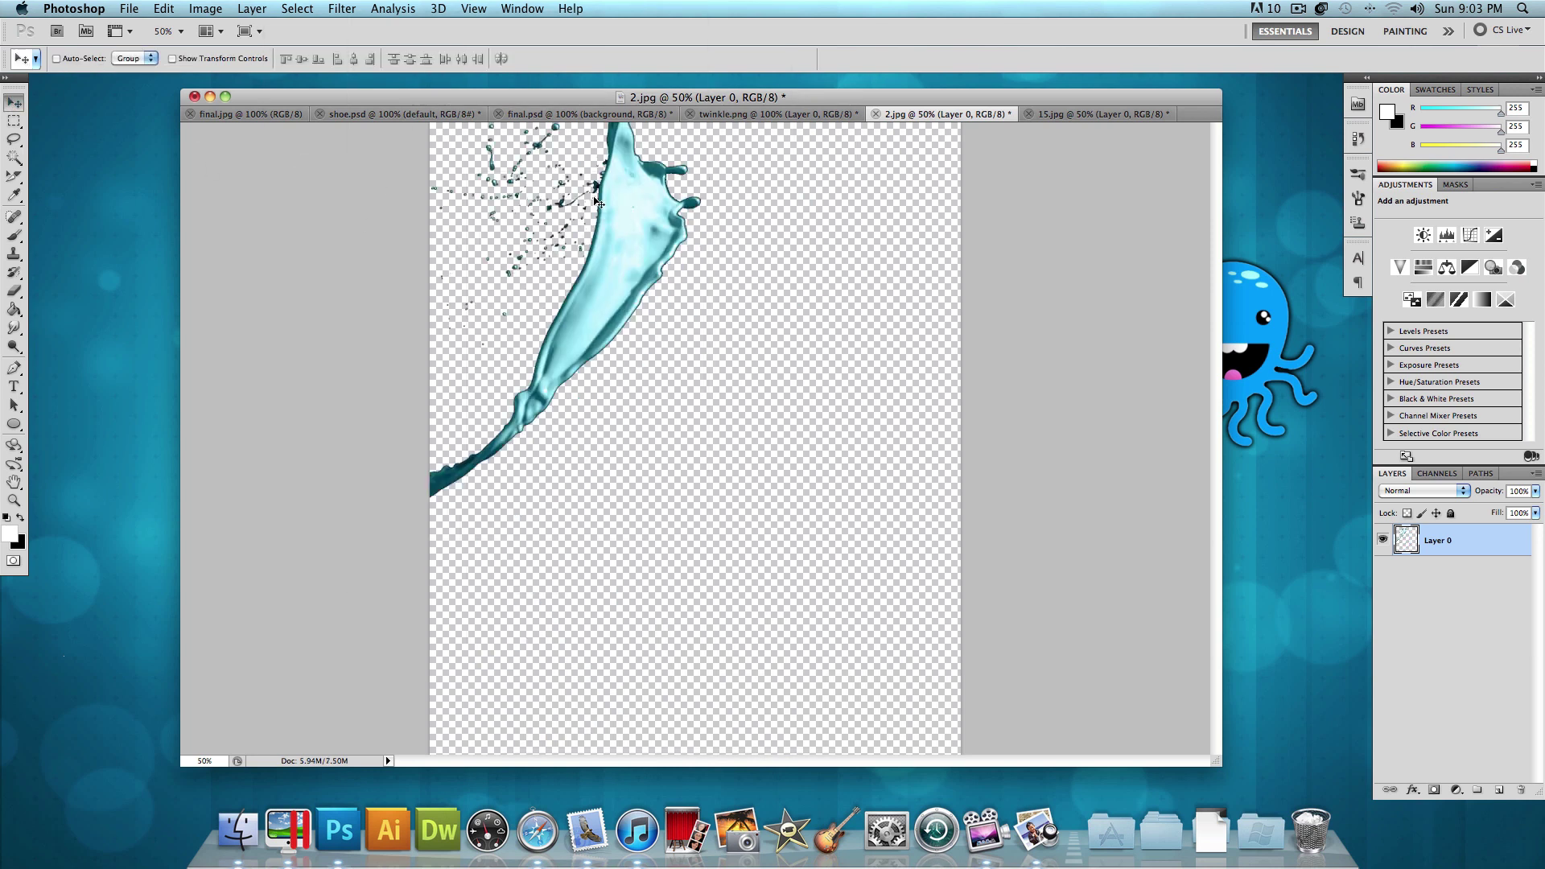
pyautogui.click(591, 117)
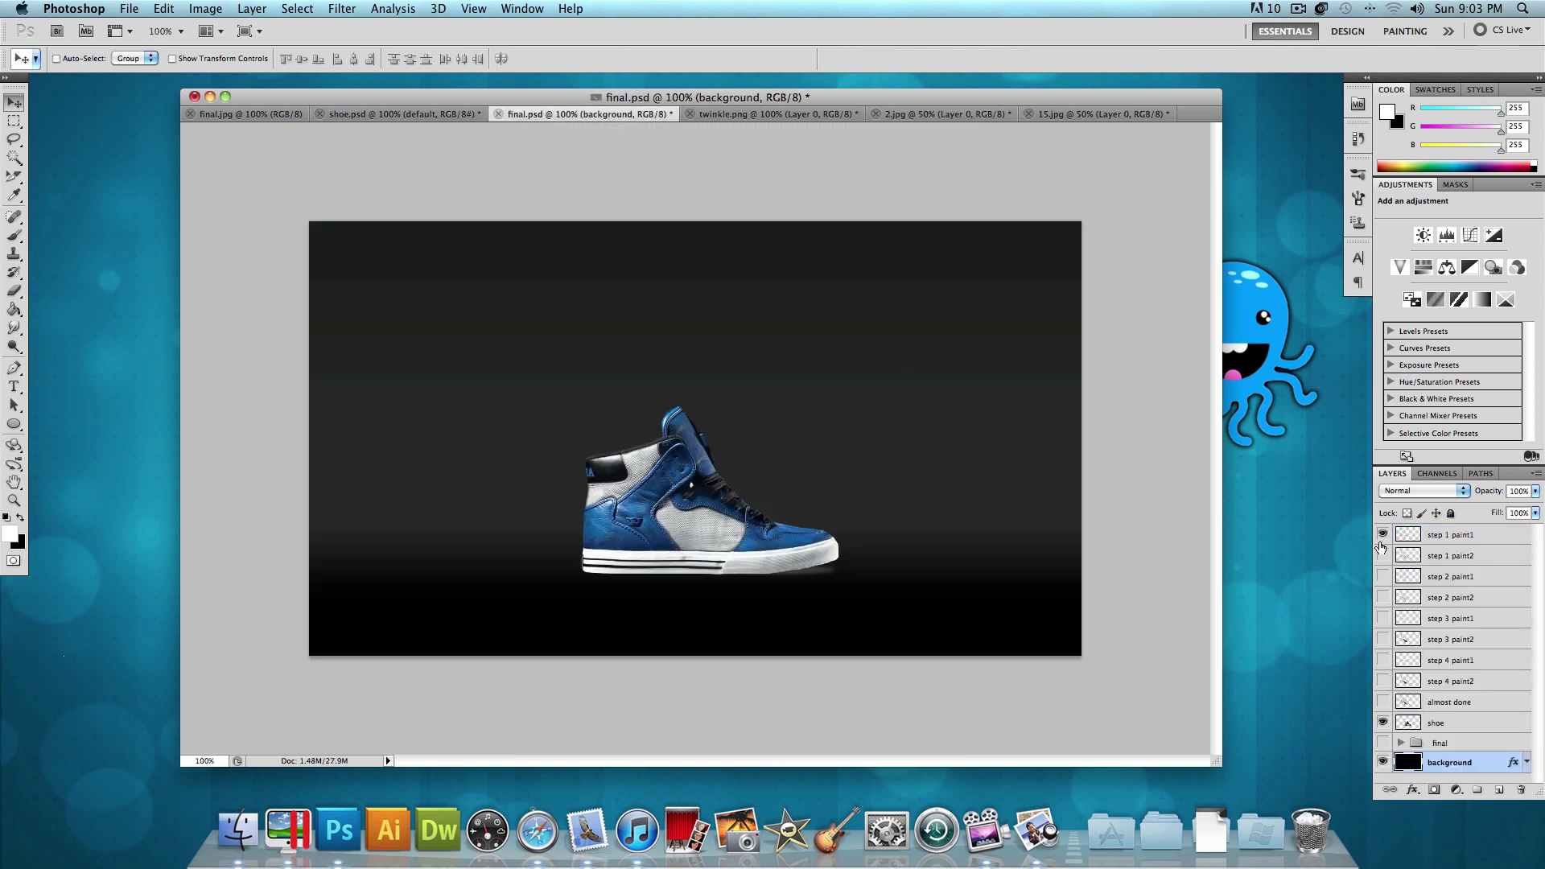
# Step: Show the step 1 paint1 and paint2 layers, trial-rotate the paint1 splash, then undo it
pyautogui.moveTo(1383, 535); pyautogui.dragTo(1383, 555)
pyautogui.click(1452, 537)
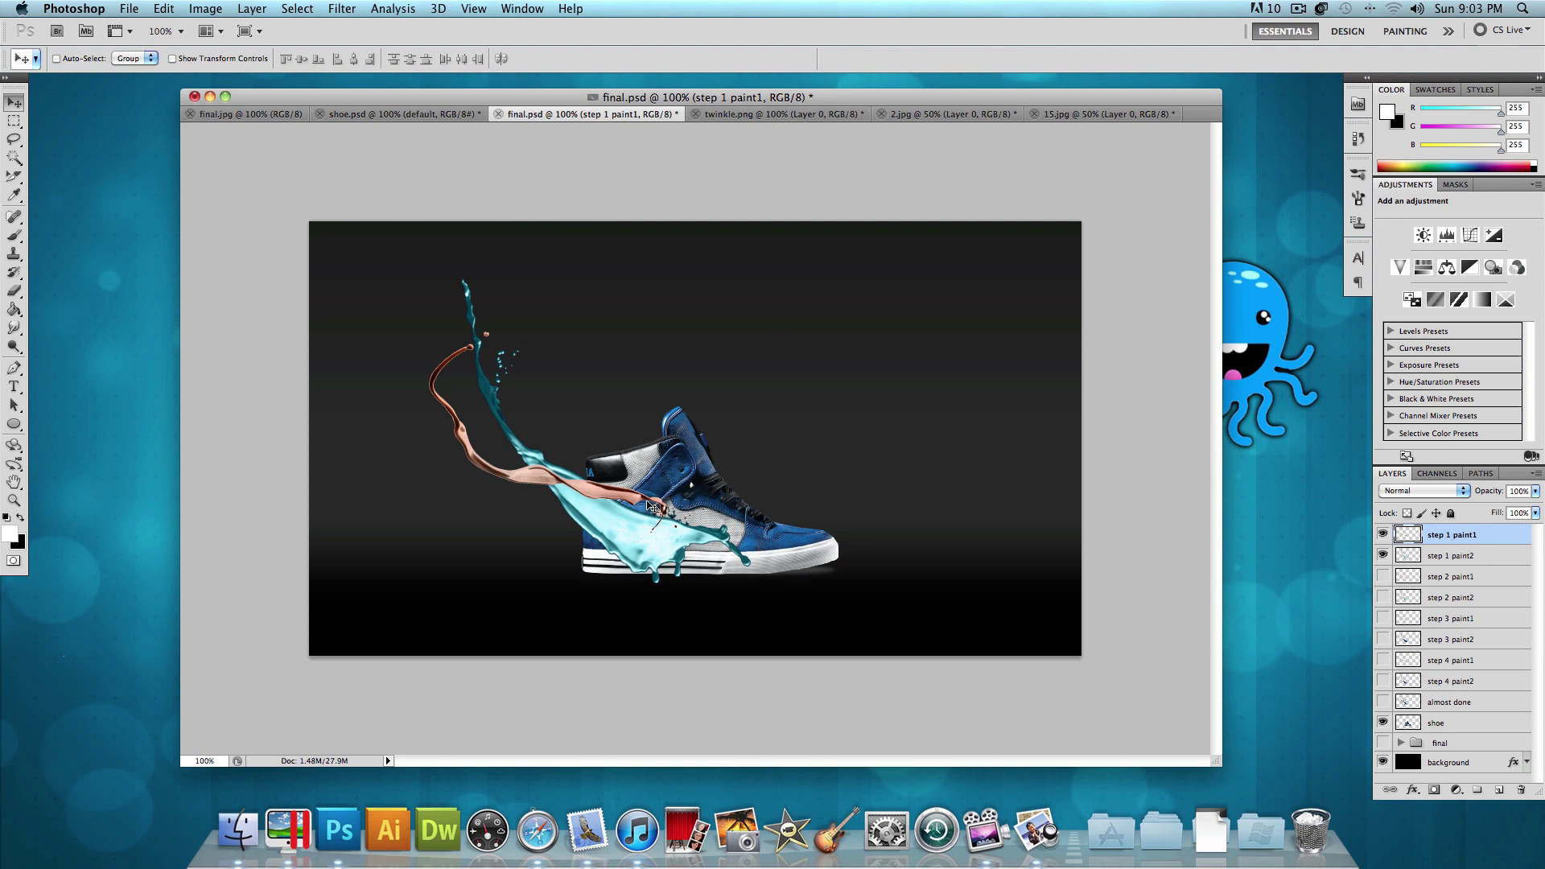
pyautogui.press('super+t')
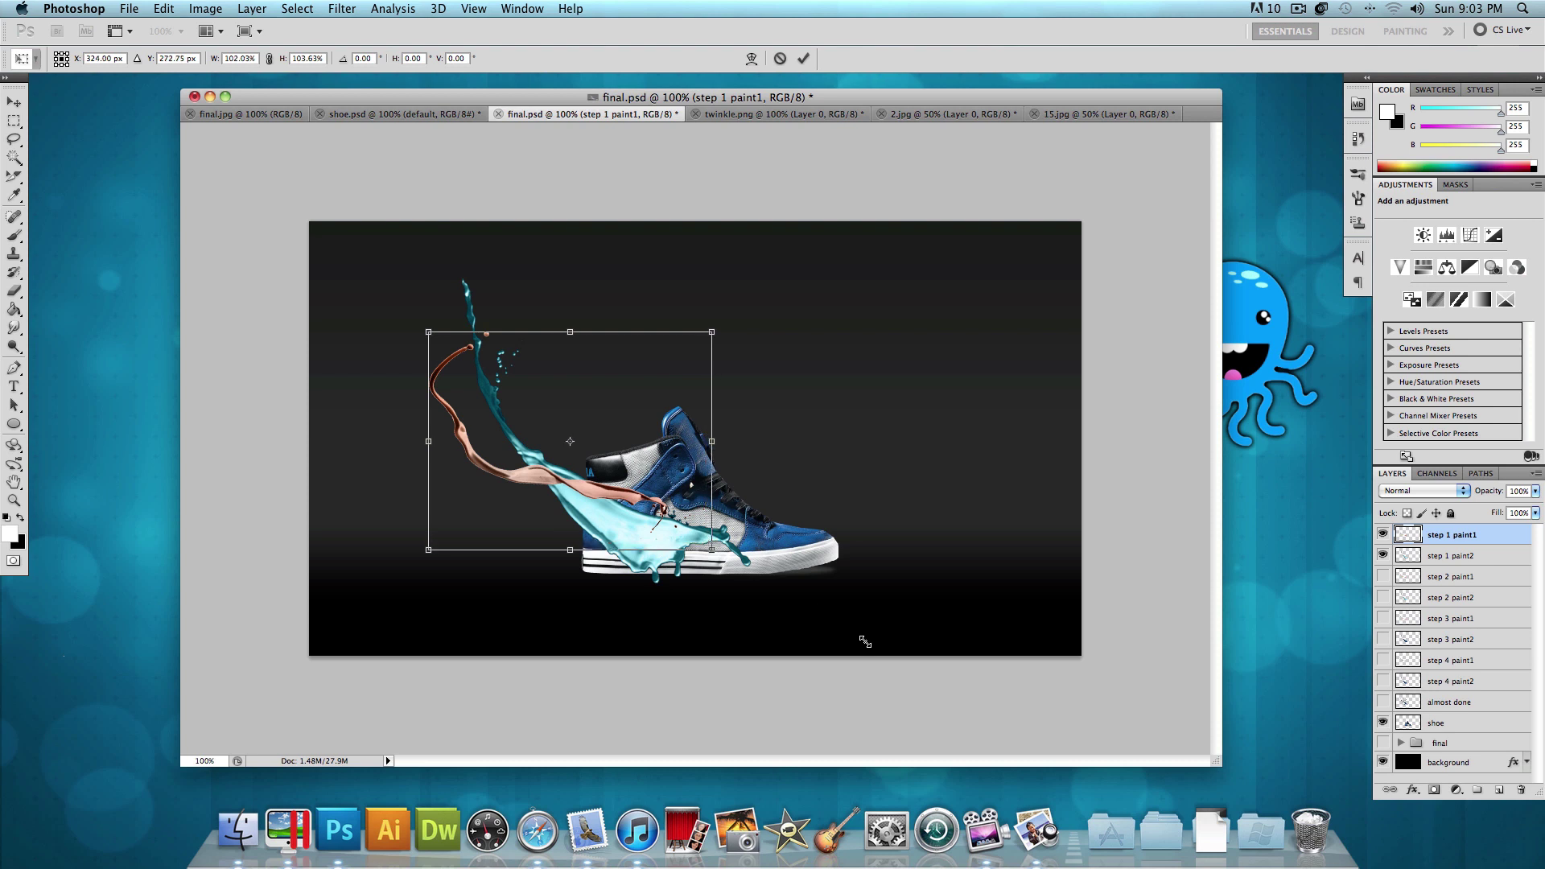
pyautogui.moveTo(706, 542); pyautogui.dragTo(868, 346)
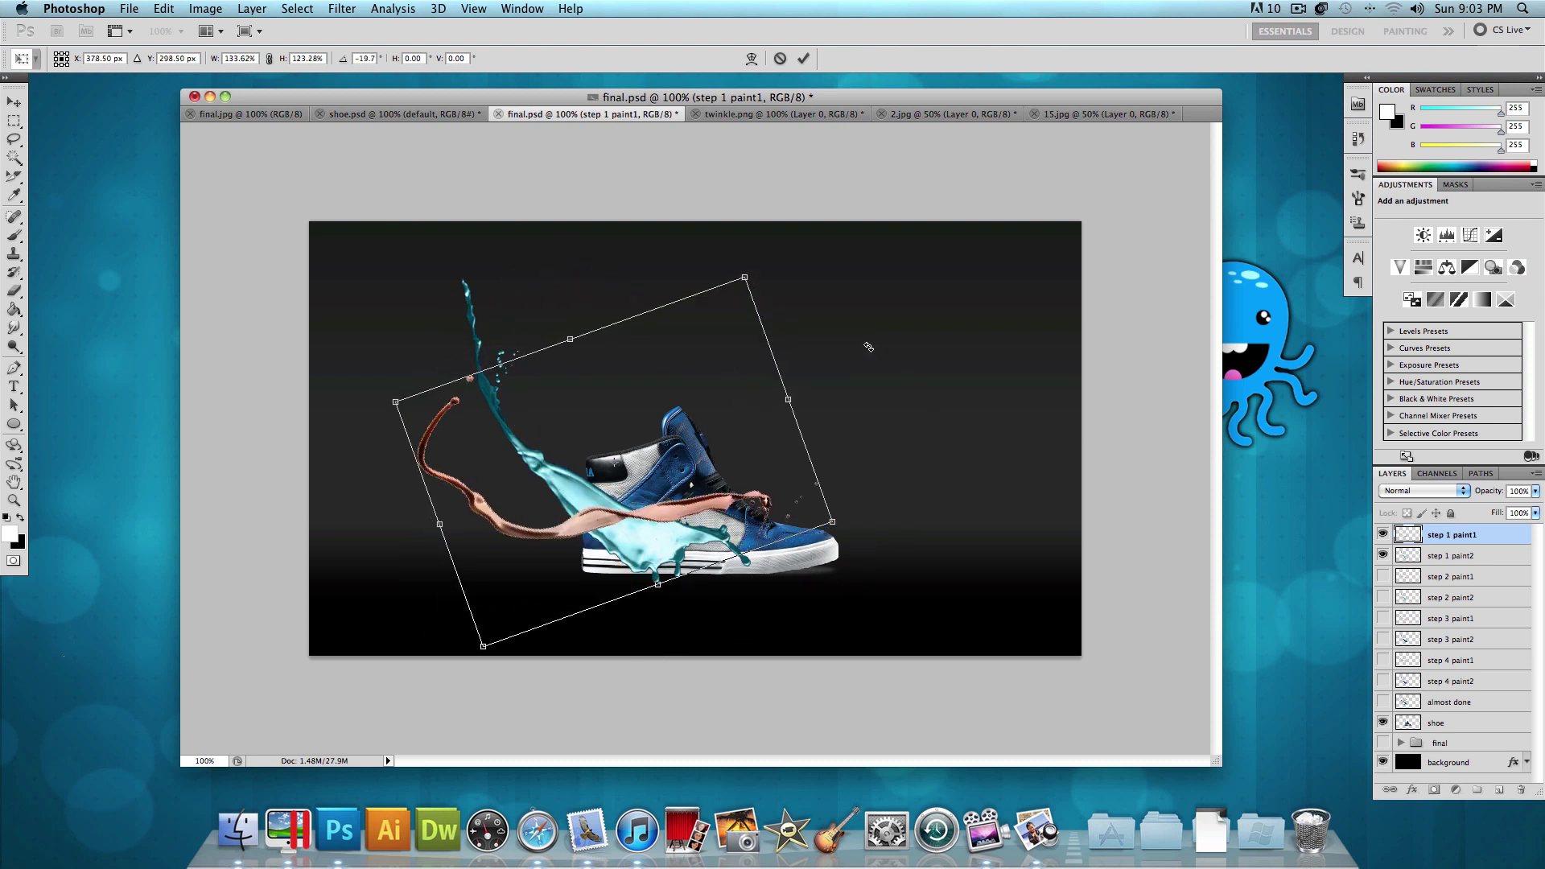
pyautogui.press('Return')
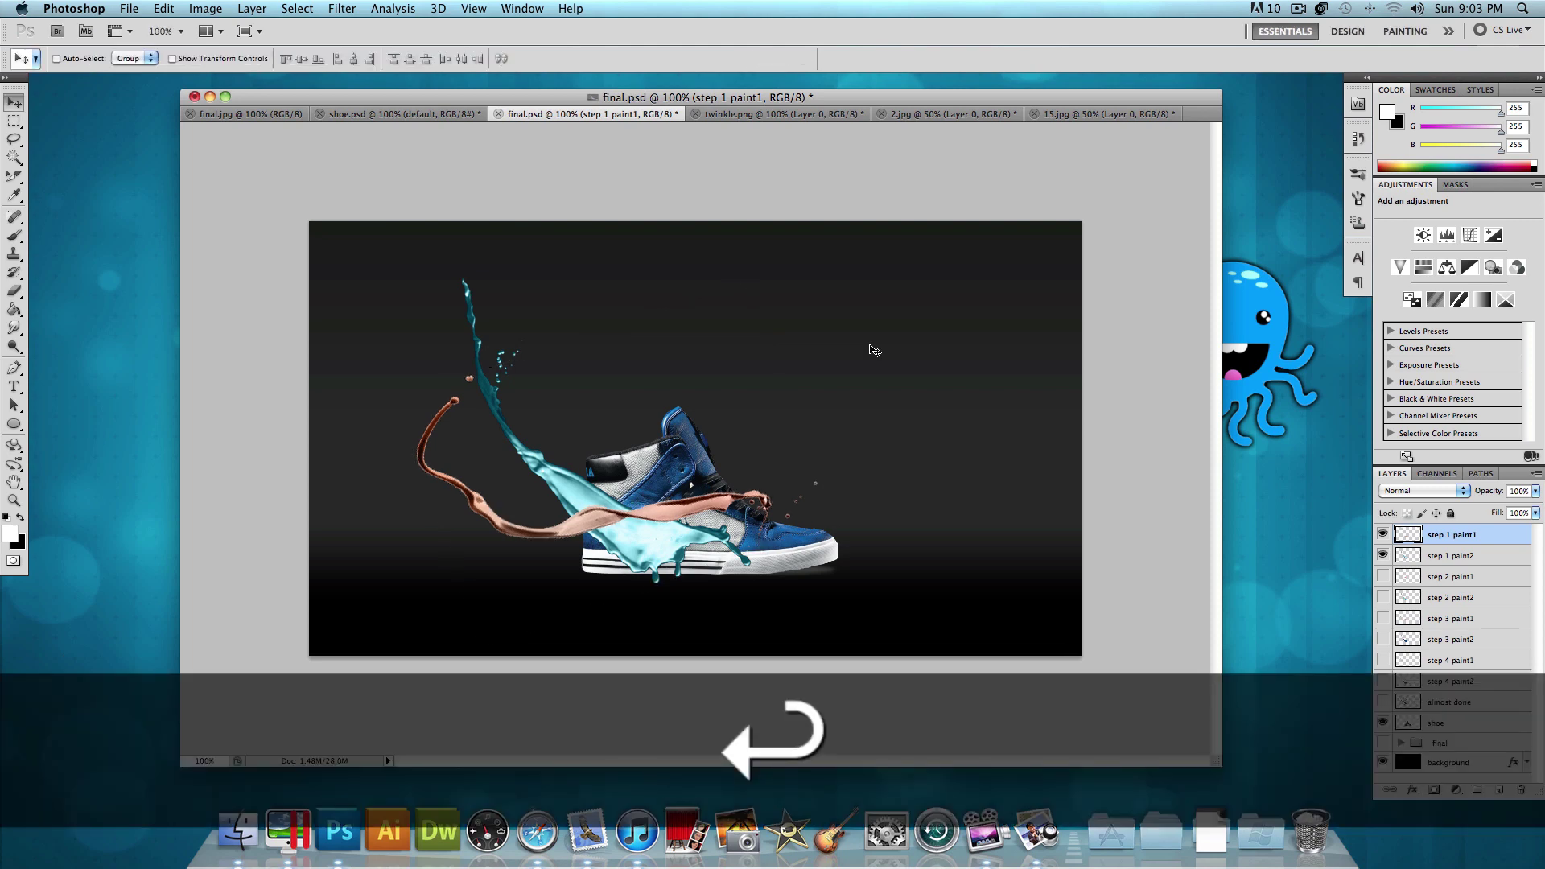
pyautogui.press('super+alt+z')
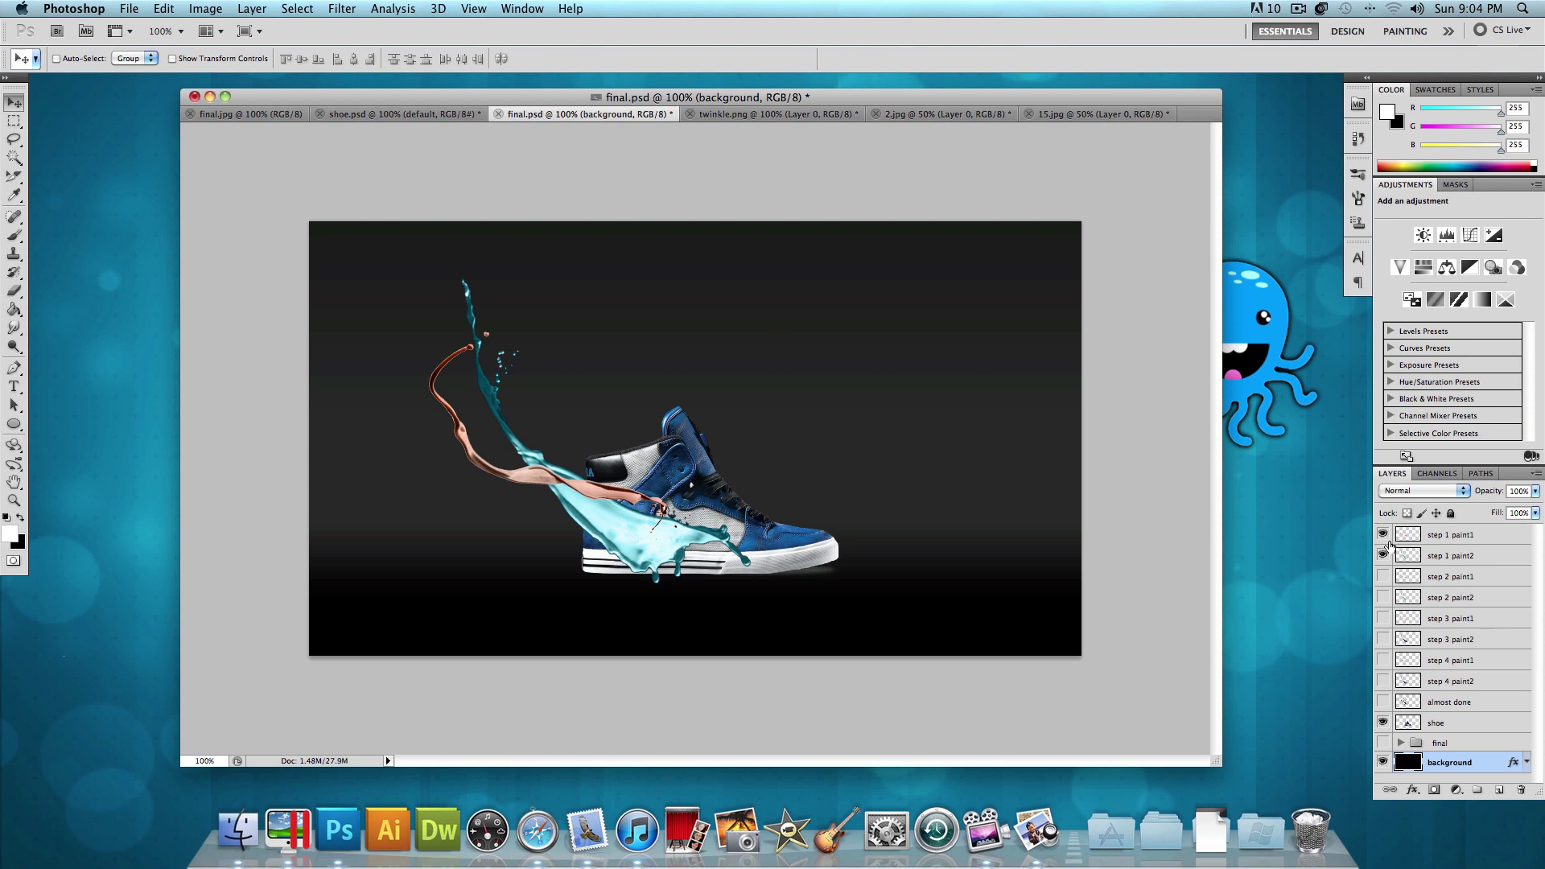
# Step: Hide the step 1 and step 2 paint1/paint2 layers, leaving the step 3 splashes visible
pyautogui.moveTo(1383, 534); pyautogui.dragTo(1382, 597)
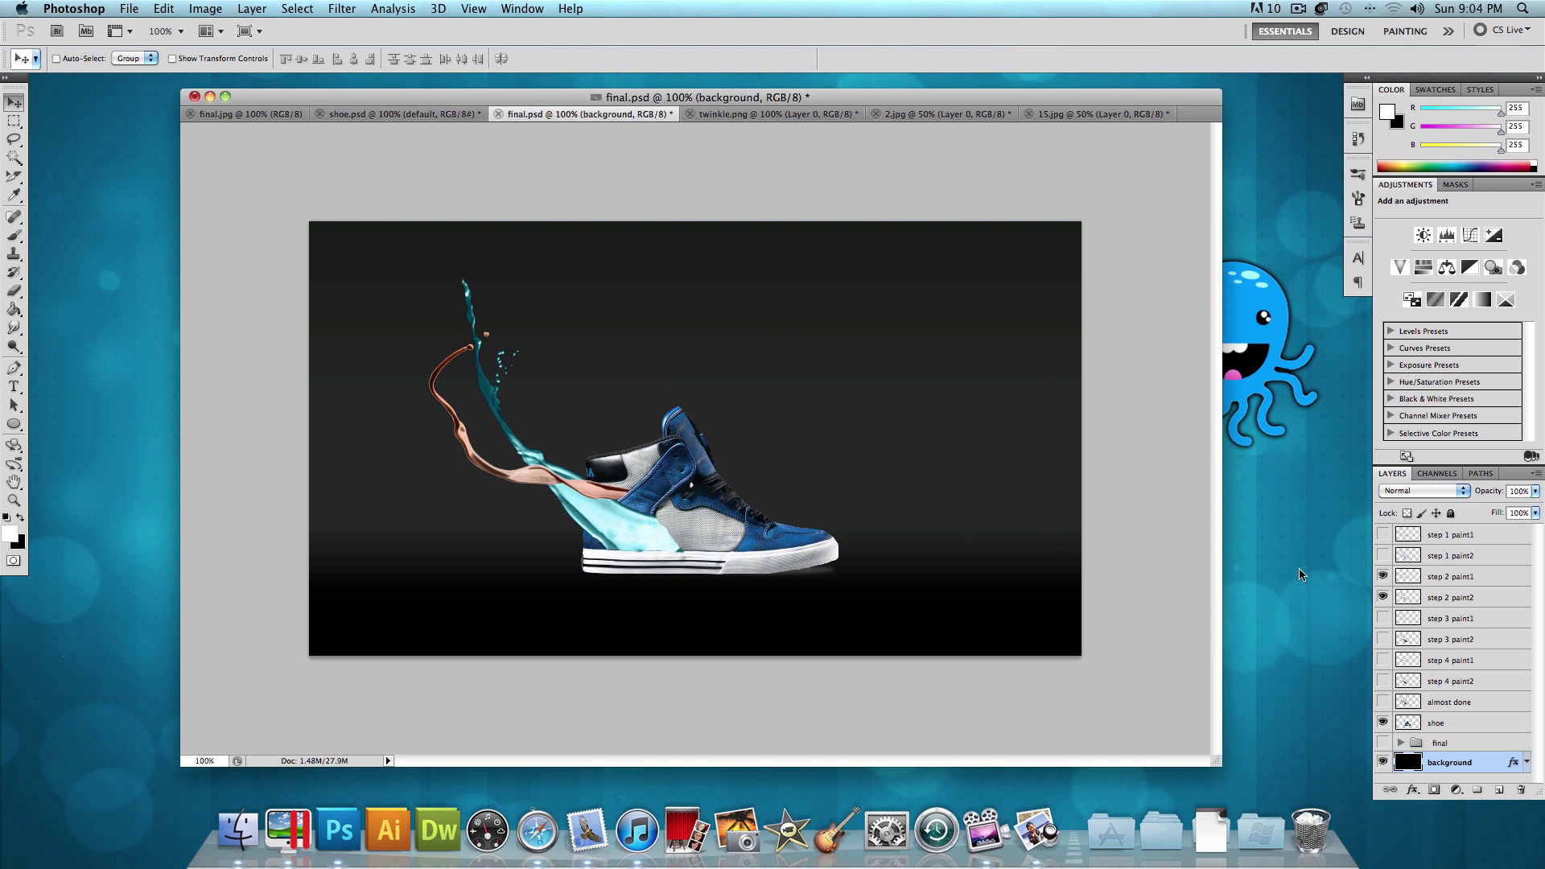
pyautogui.moveTo(1383, 576); pyautogui.dragTo(1382, 639)
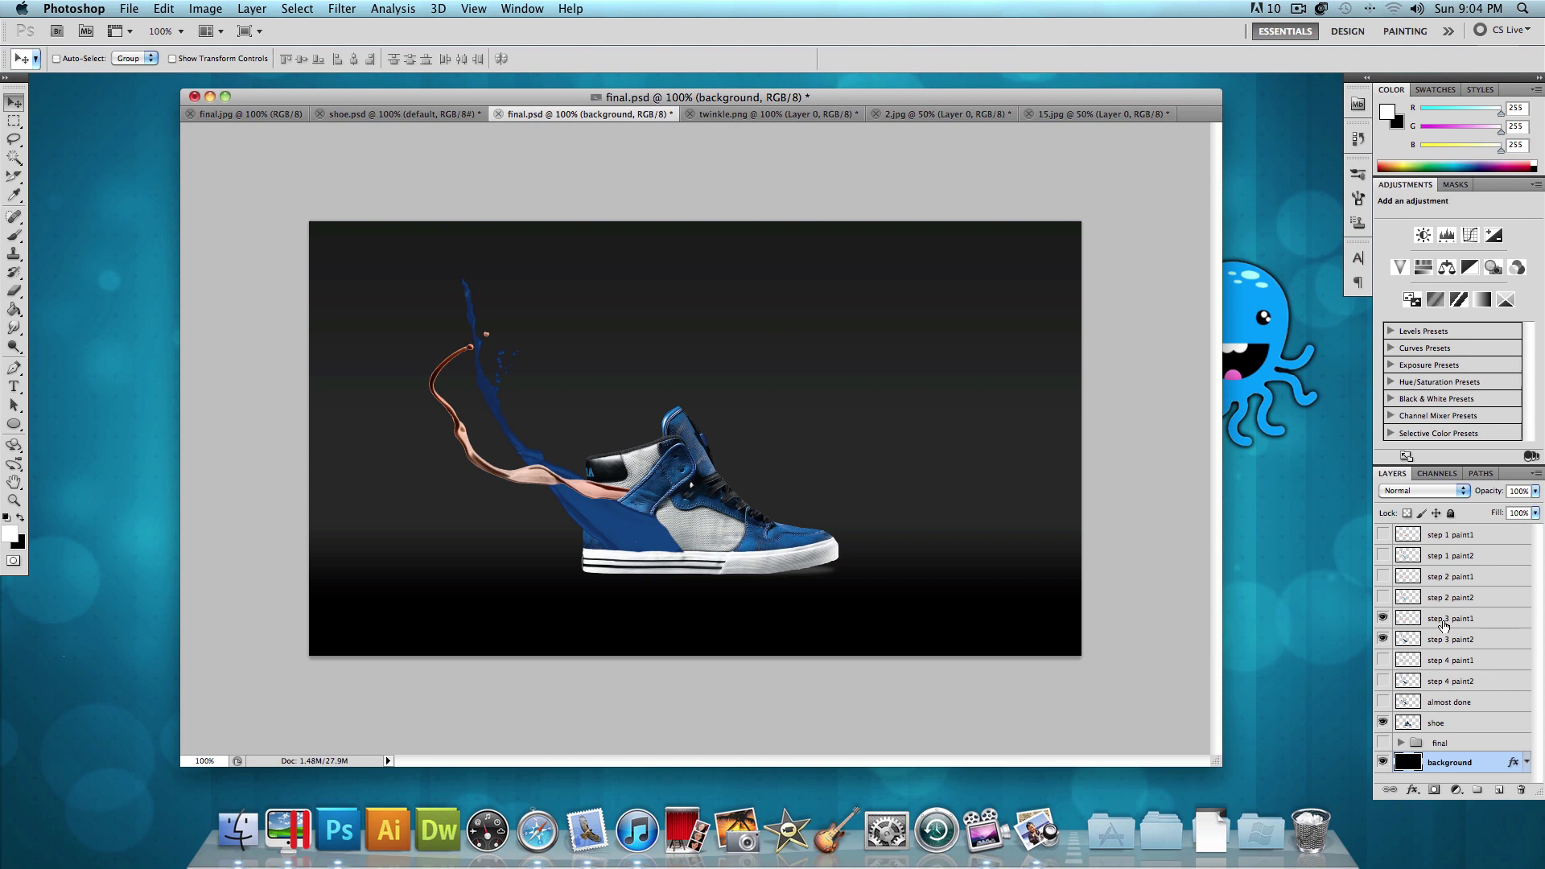
# Step: Select the step 3 paint1 layer and apply a Gradient Map adjustment to it
pyautogui.click(1382, 618)
pyautogui.click(1449, 620)
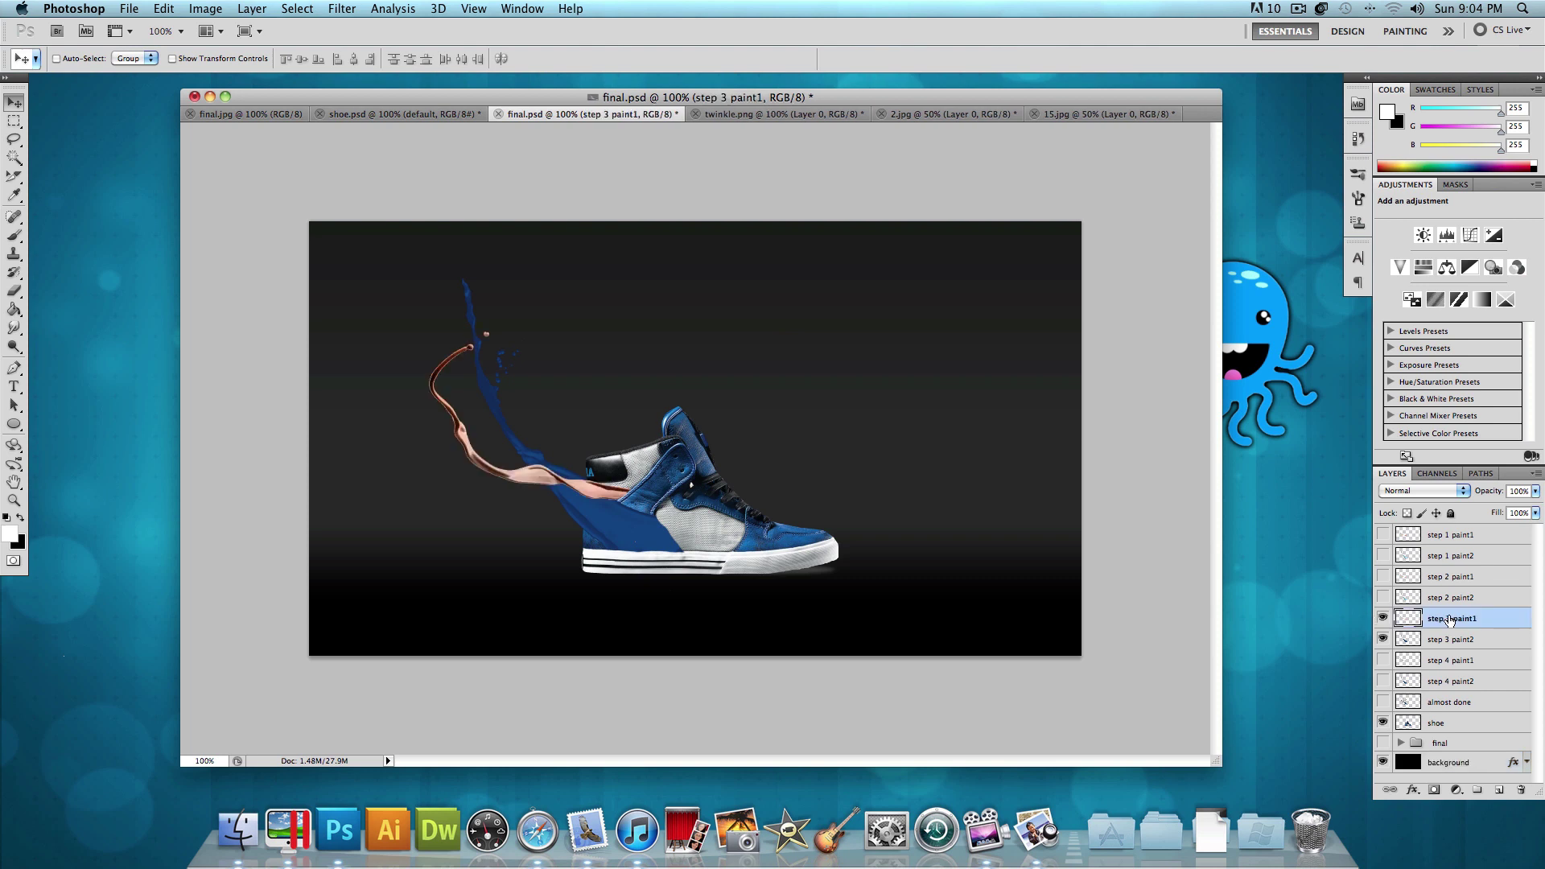
pyautogui.click(205, 9)
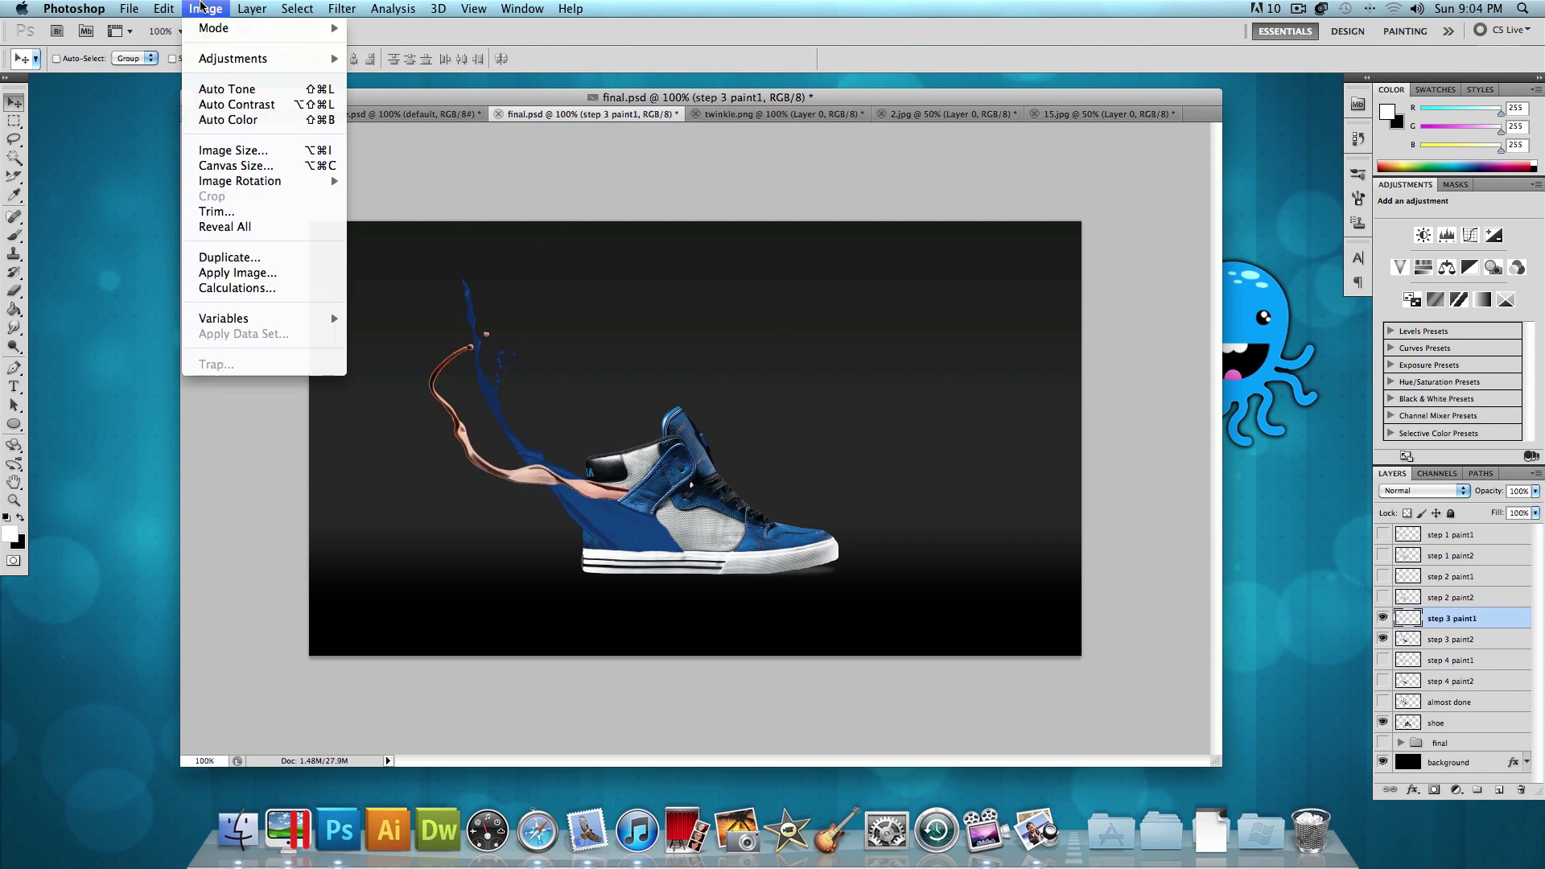
pyautogui.moveTo(244, 58)
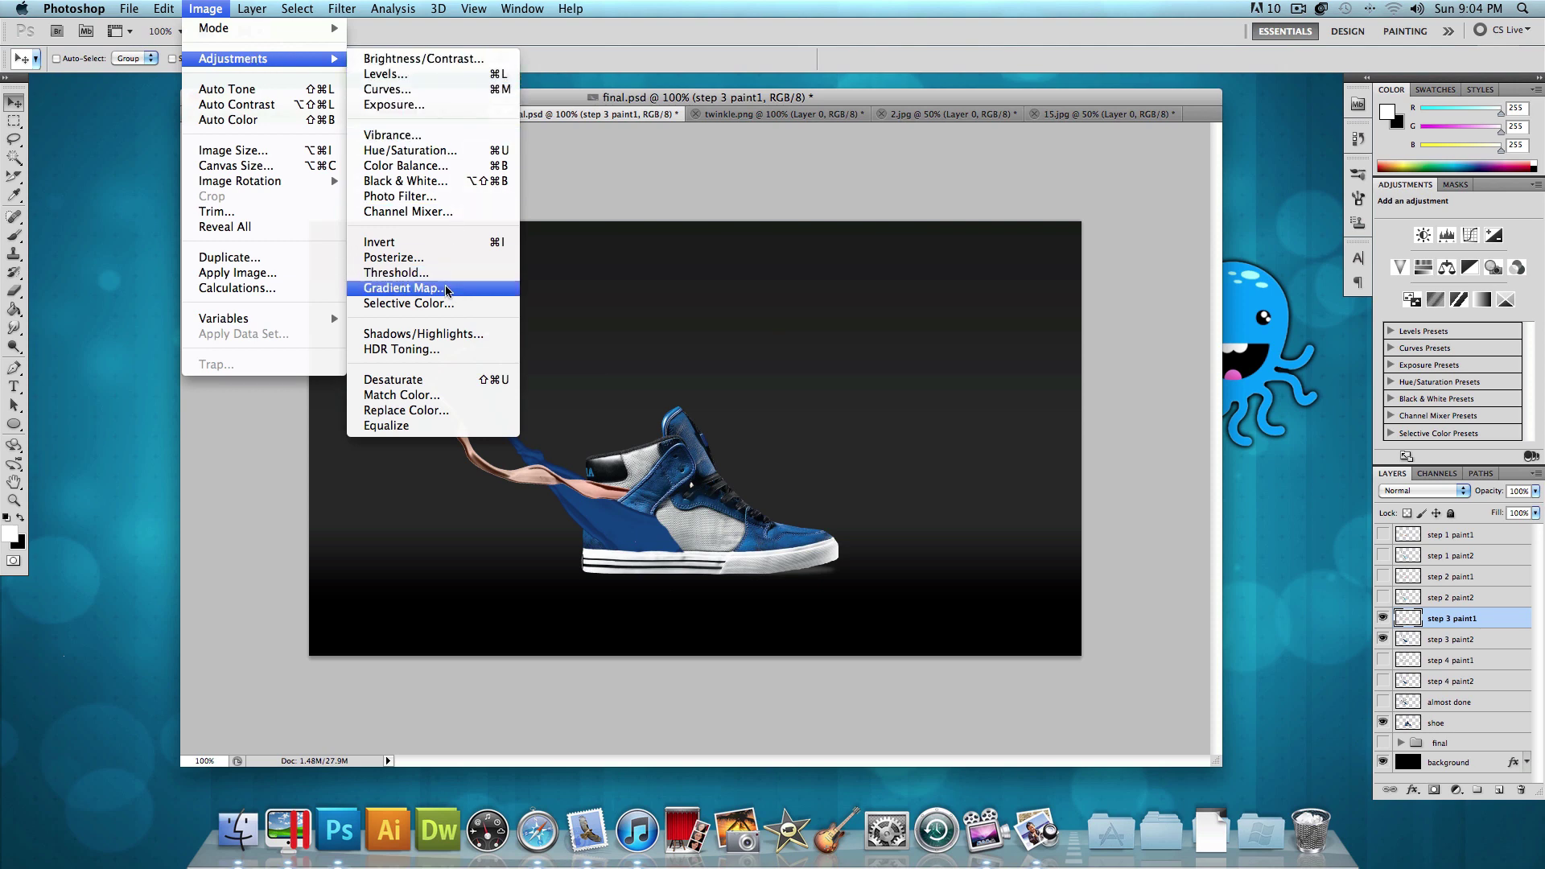
pyautogui.click(748, 278)
pyautogui.click(717, 361)
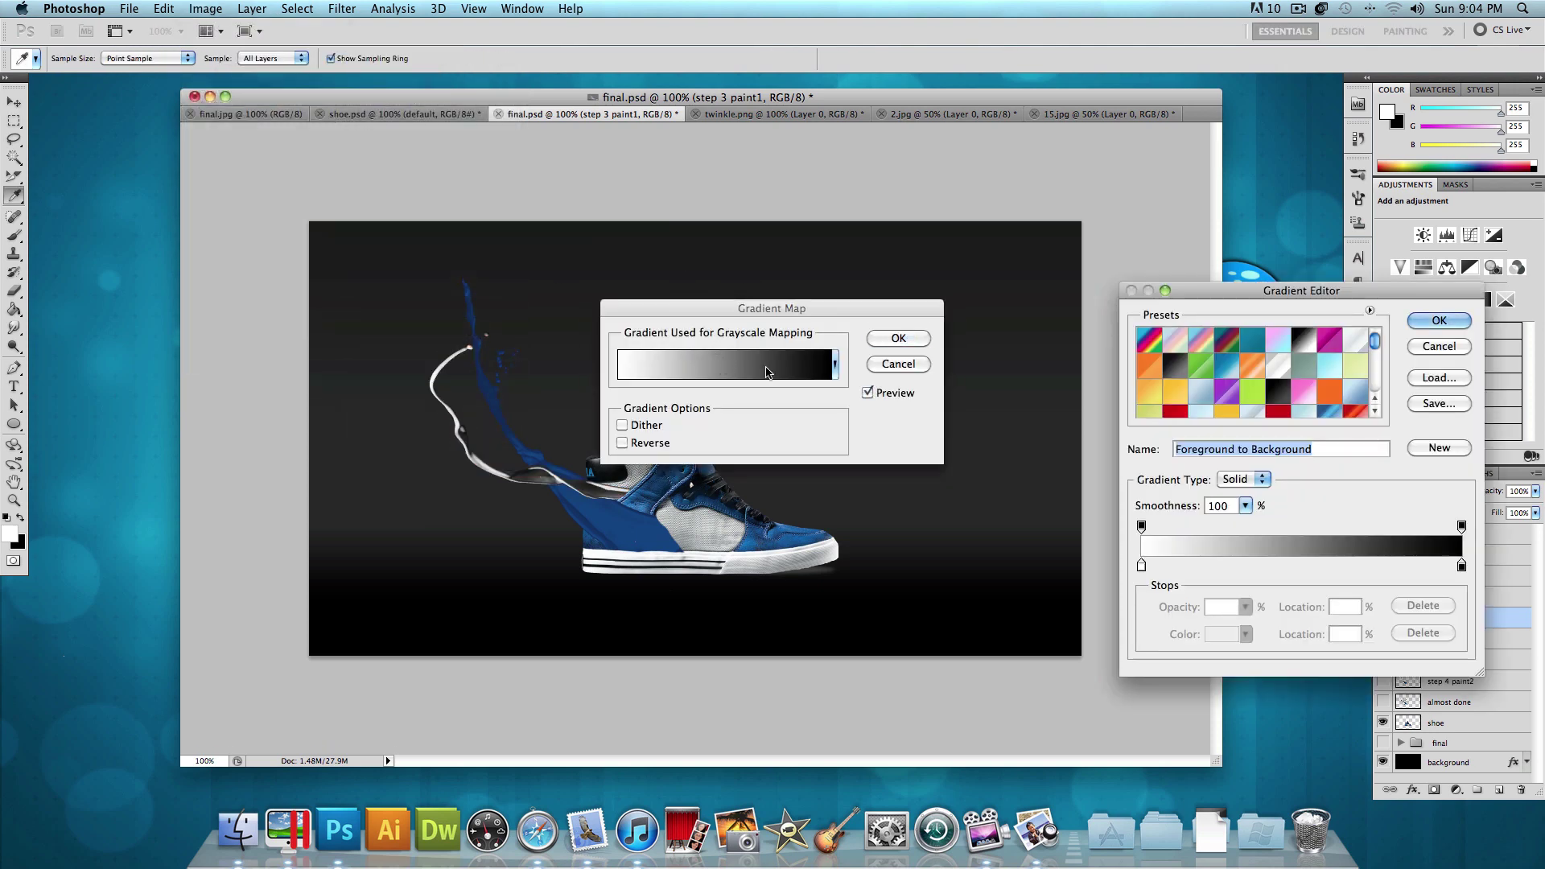
# Step: Set the gradient map stops to #787878 and #c7c7c7 and apply it
pyautogui.doubleClick(1141, 566)
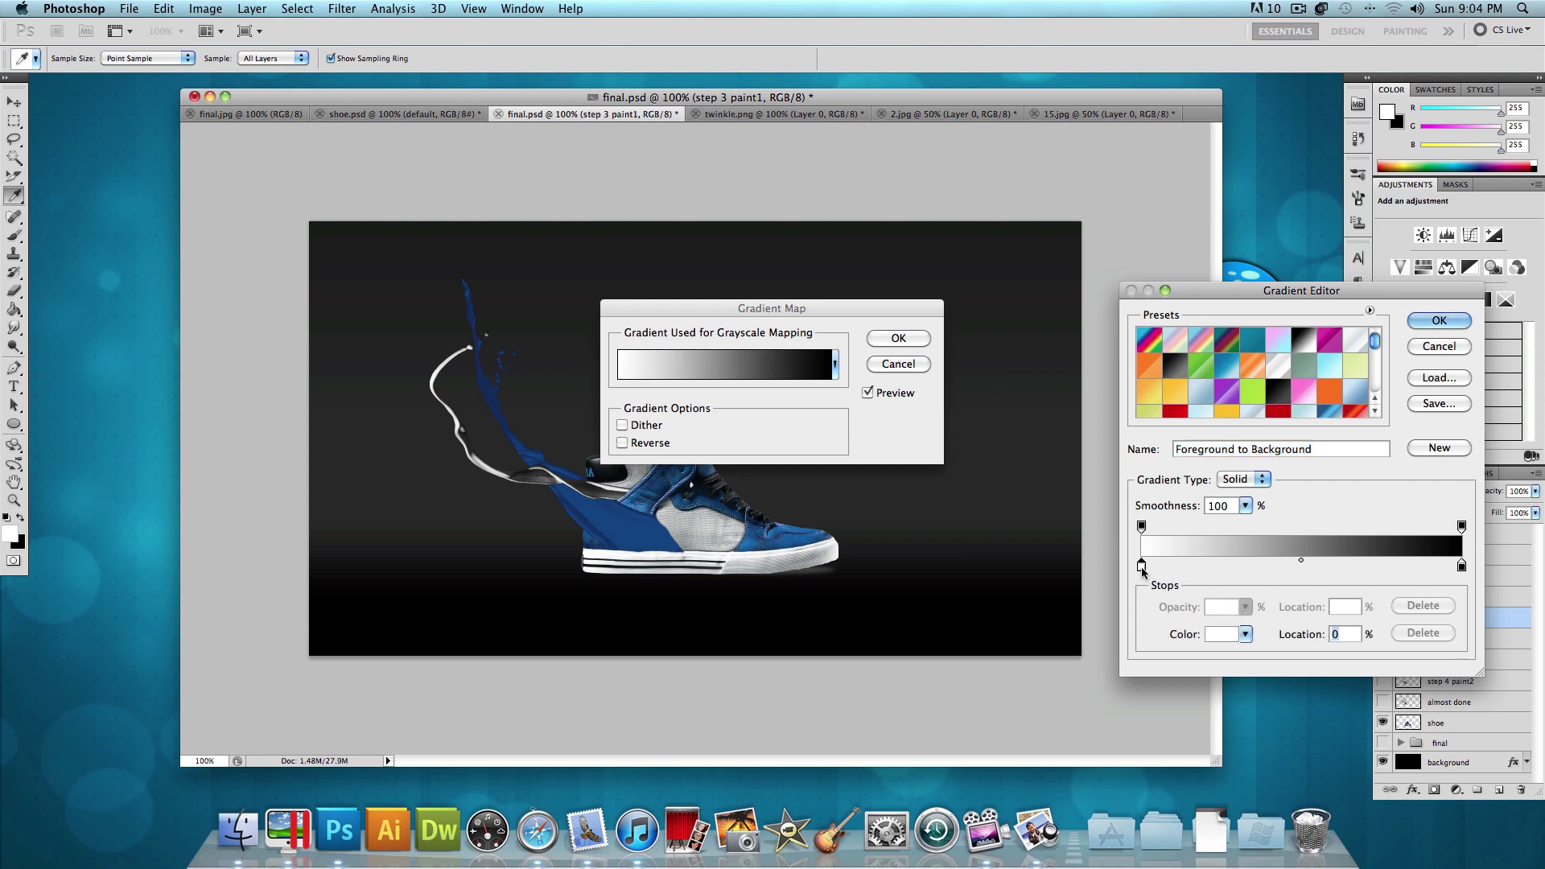
pyautogui.moveTo(1237, 644); pyautogui.dragTo(1200, 654)
pyautogui.write('787878')
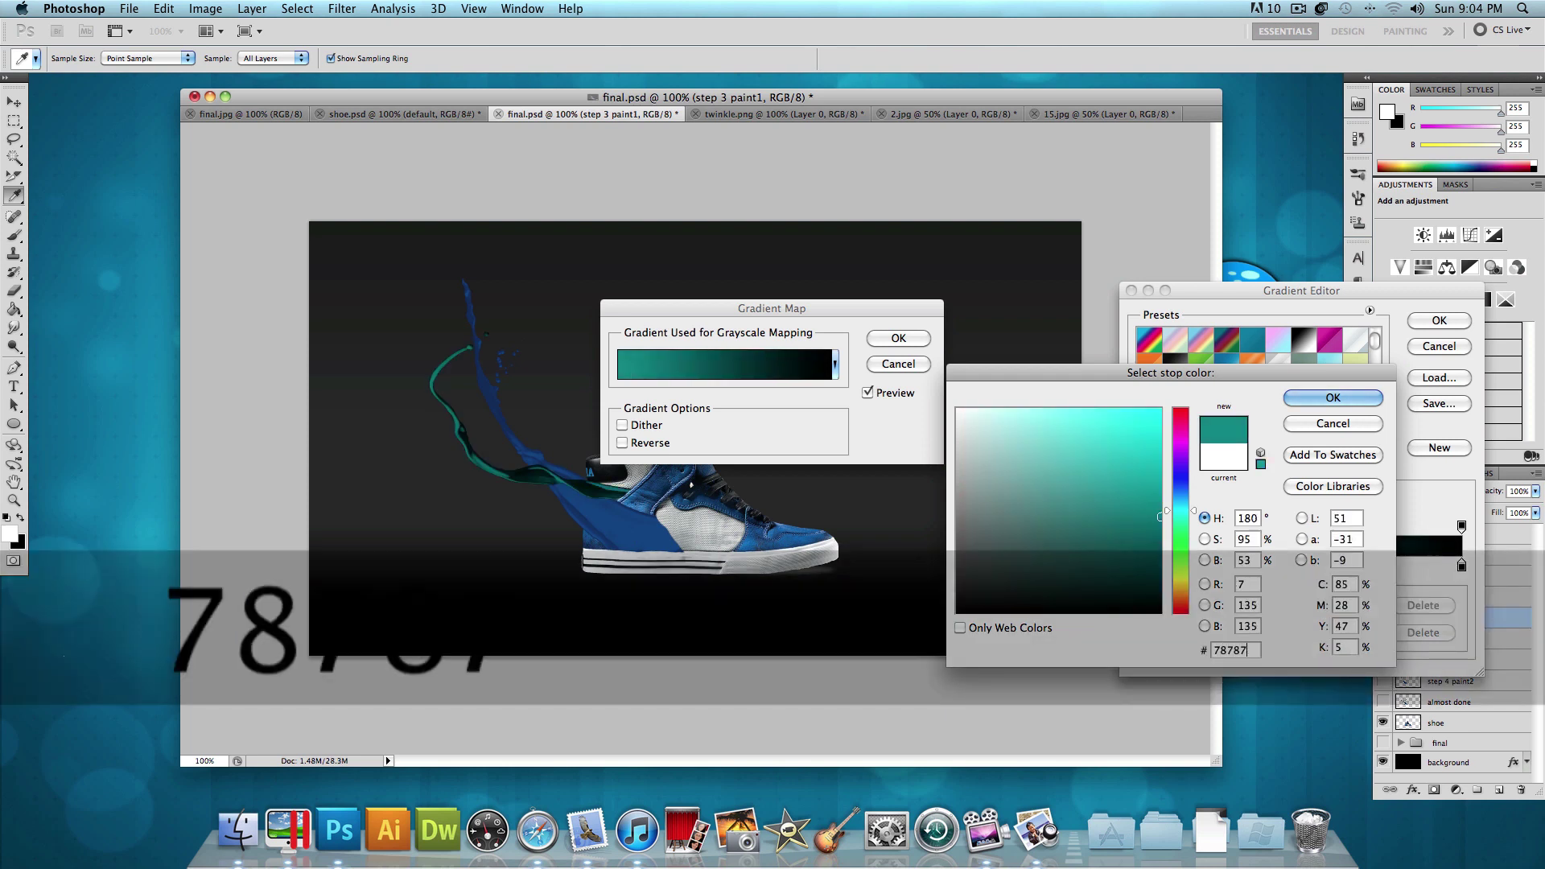
pyautogui.click(1362, 400)
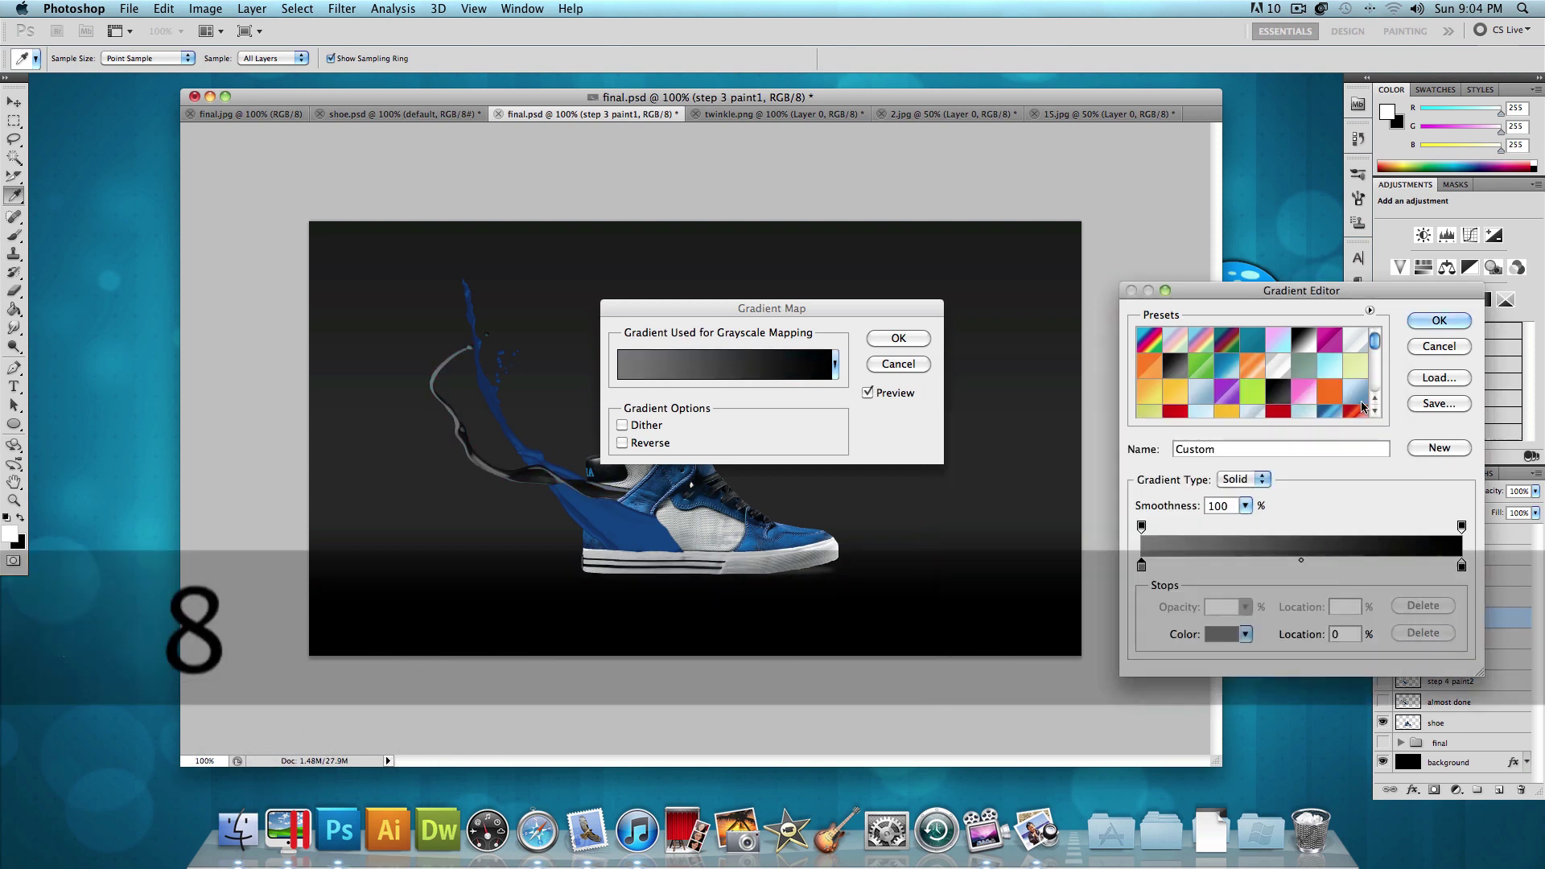
pyautogui.doubleClick(1461, 566)
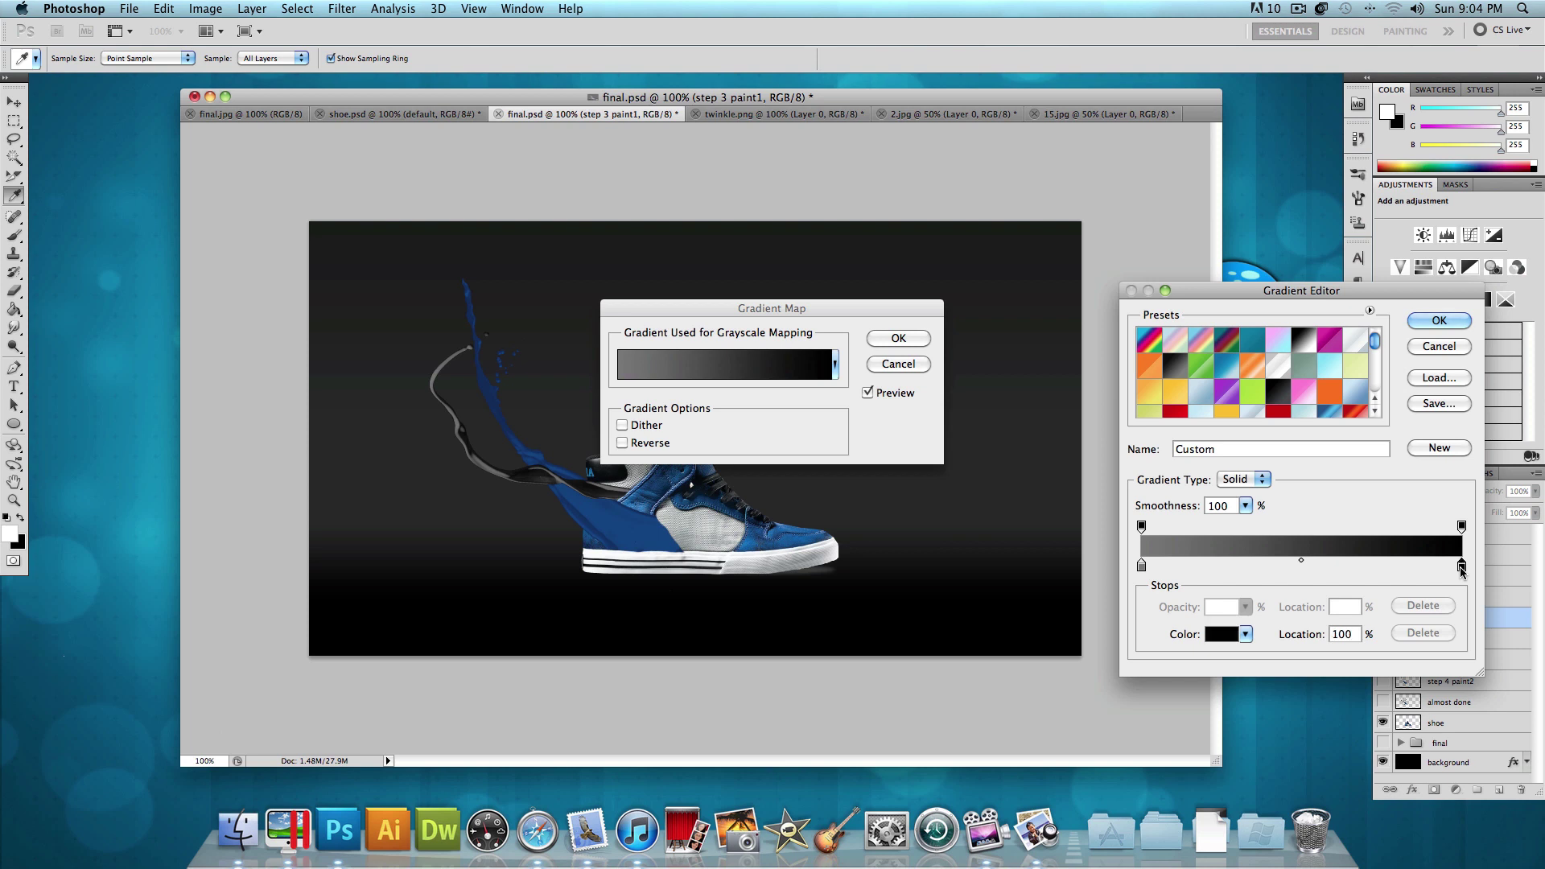
pyautogui.moveTo(1260, 650); pyautogui.dragTo(1213, 649)
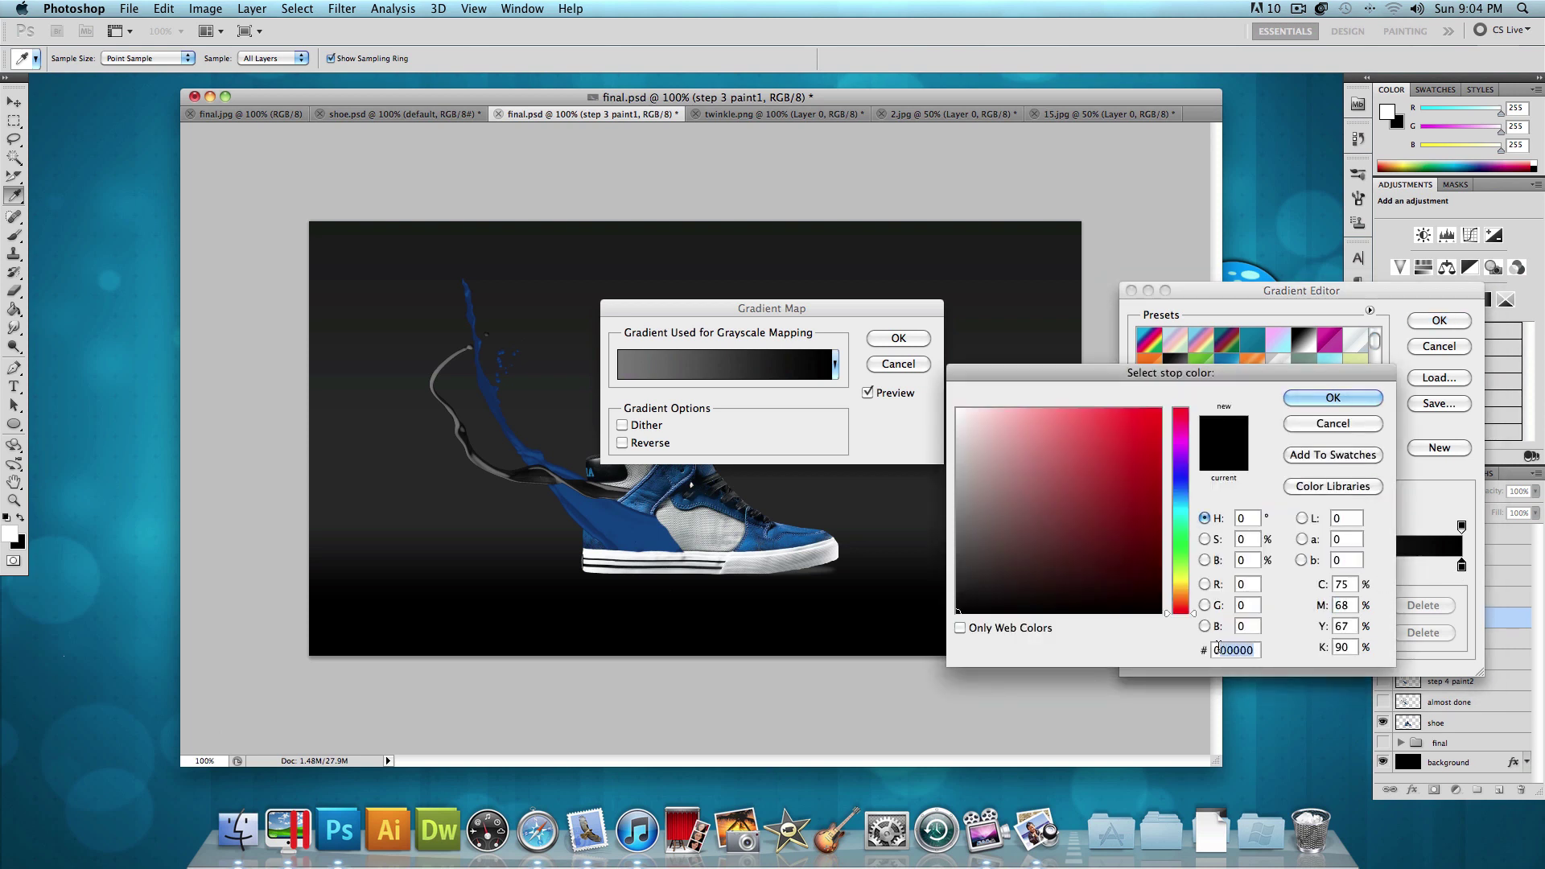
pyautogui.write('c7c7c7')
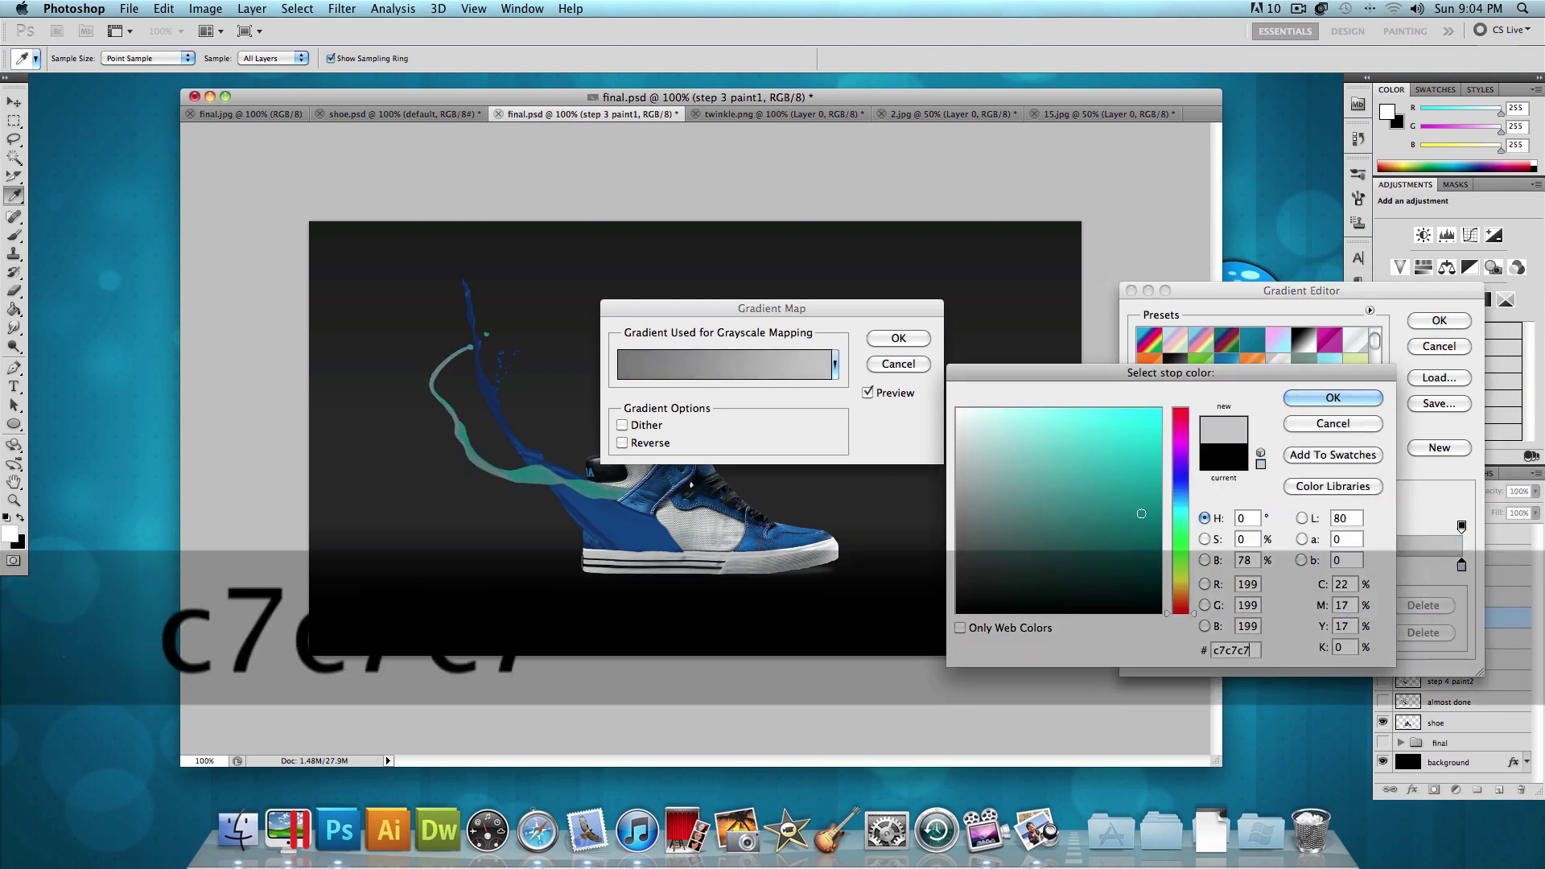
pyautogui.click(1340, 396)
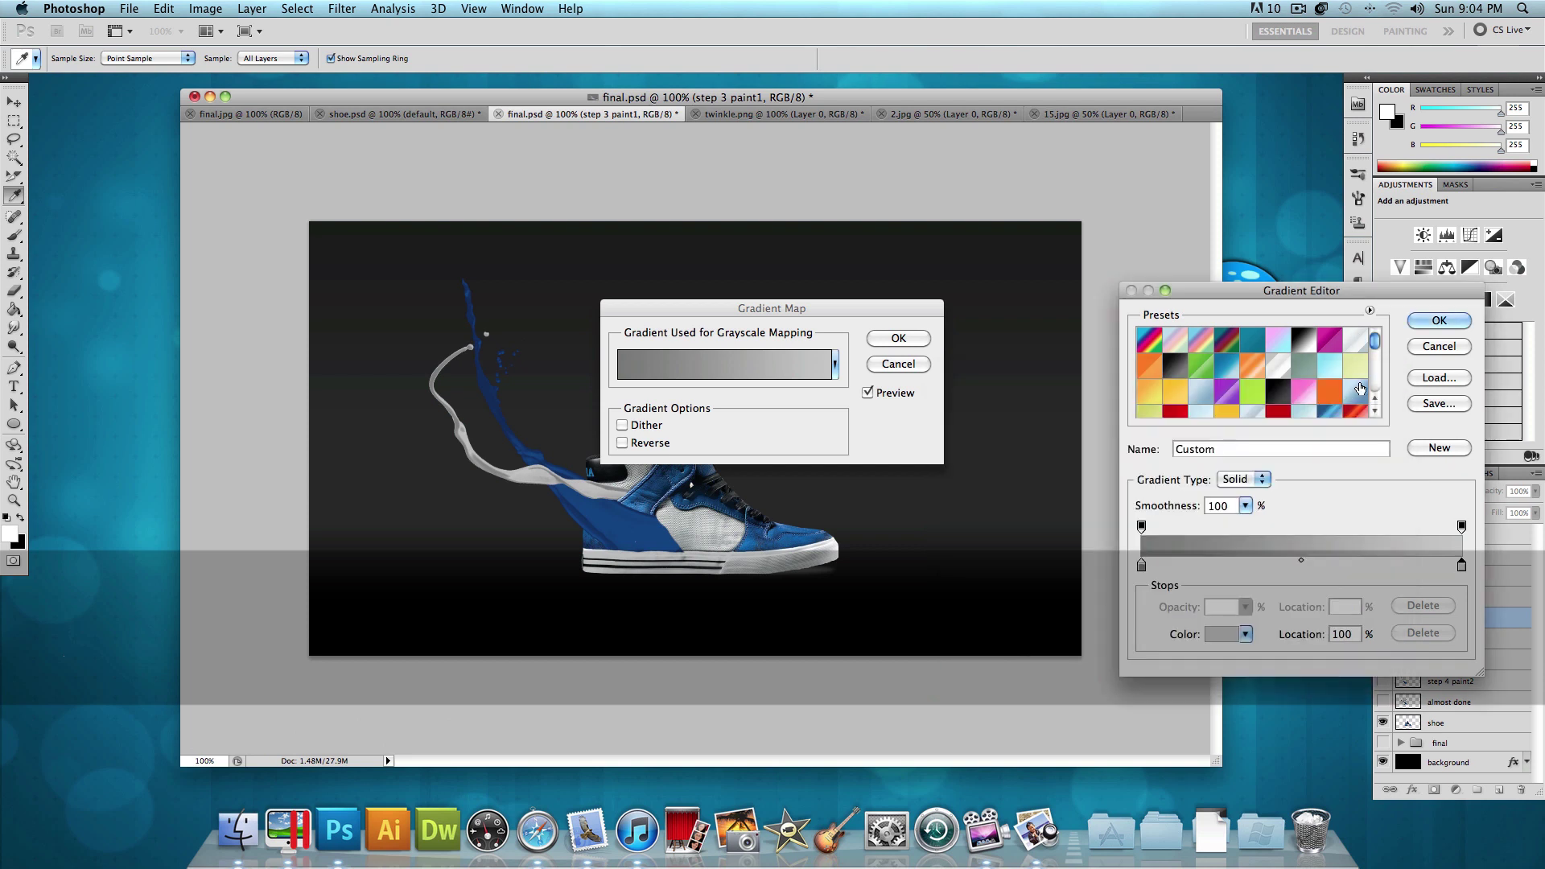
pyautogui.click(1439, 321)
pyautogui.click(900, 340)
pyautogui.press('v')
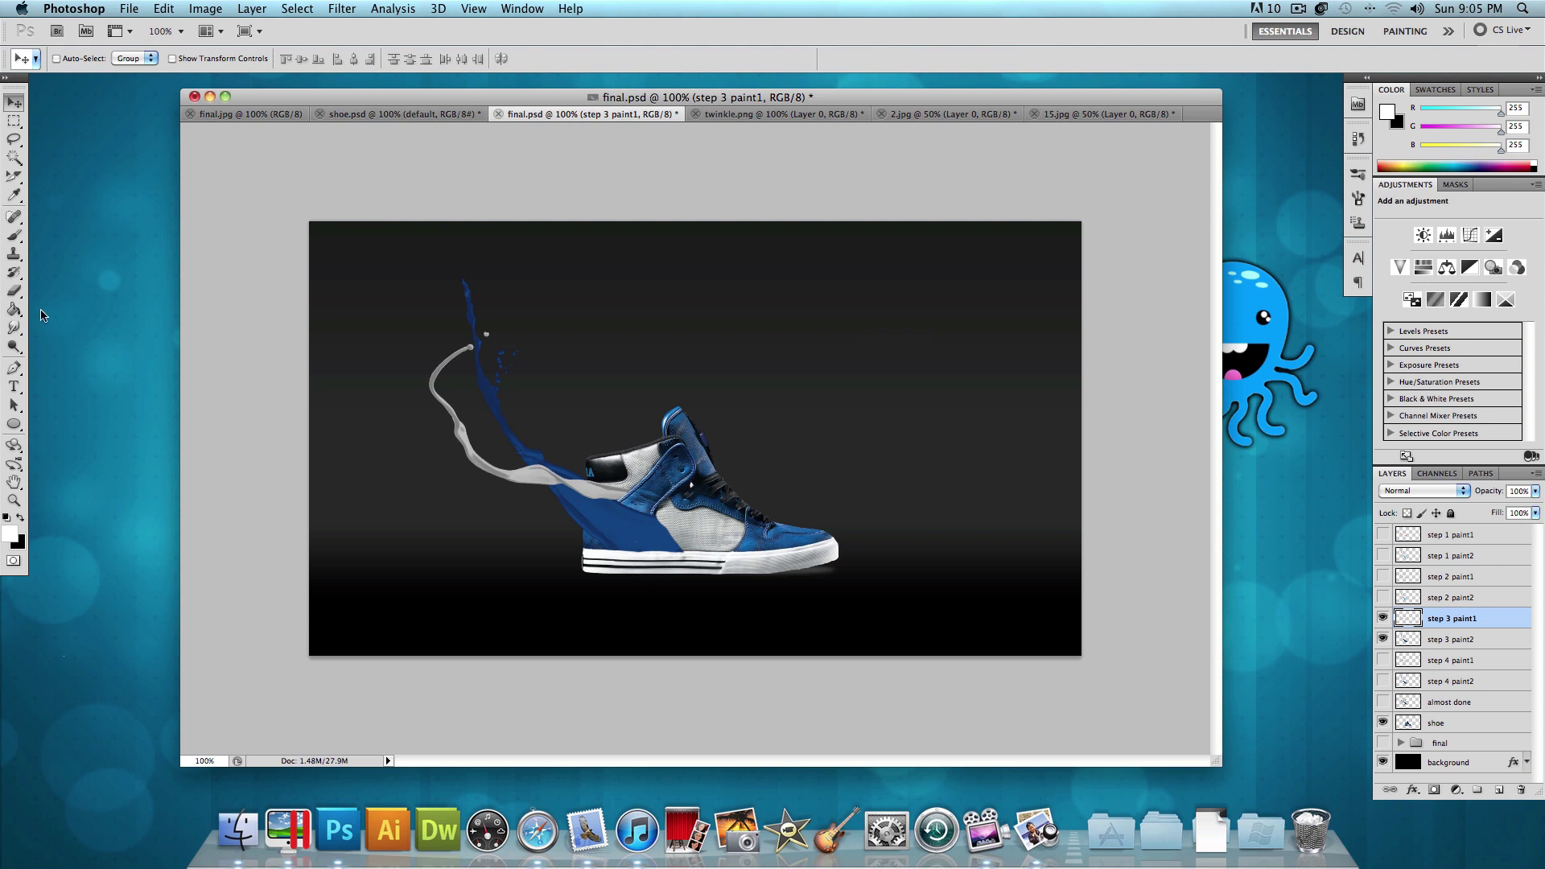
# Step: Hide the step 3 paint1 and paint2 layers and preview the step 4 paint layers
pyautogui.click(17, 293)
pyautogui.click(1383, 618)
pyautogui.click(1383, 639)
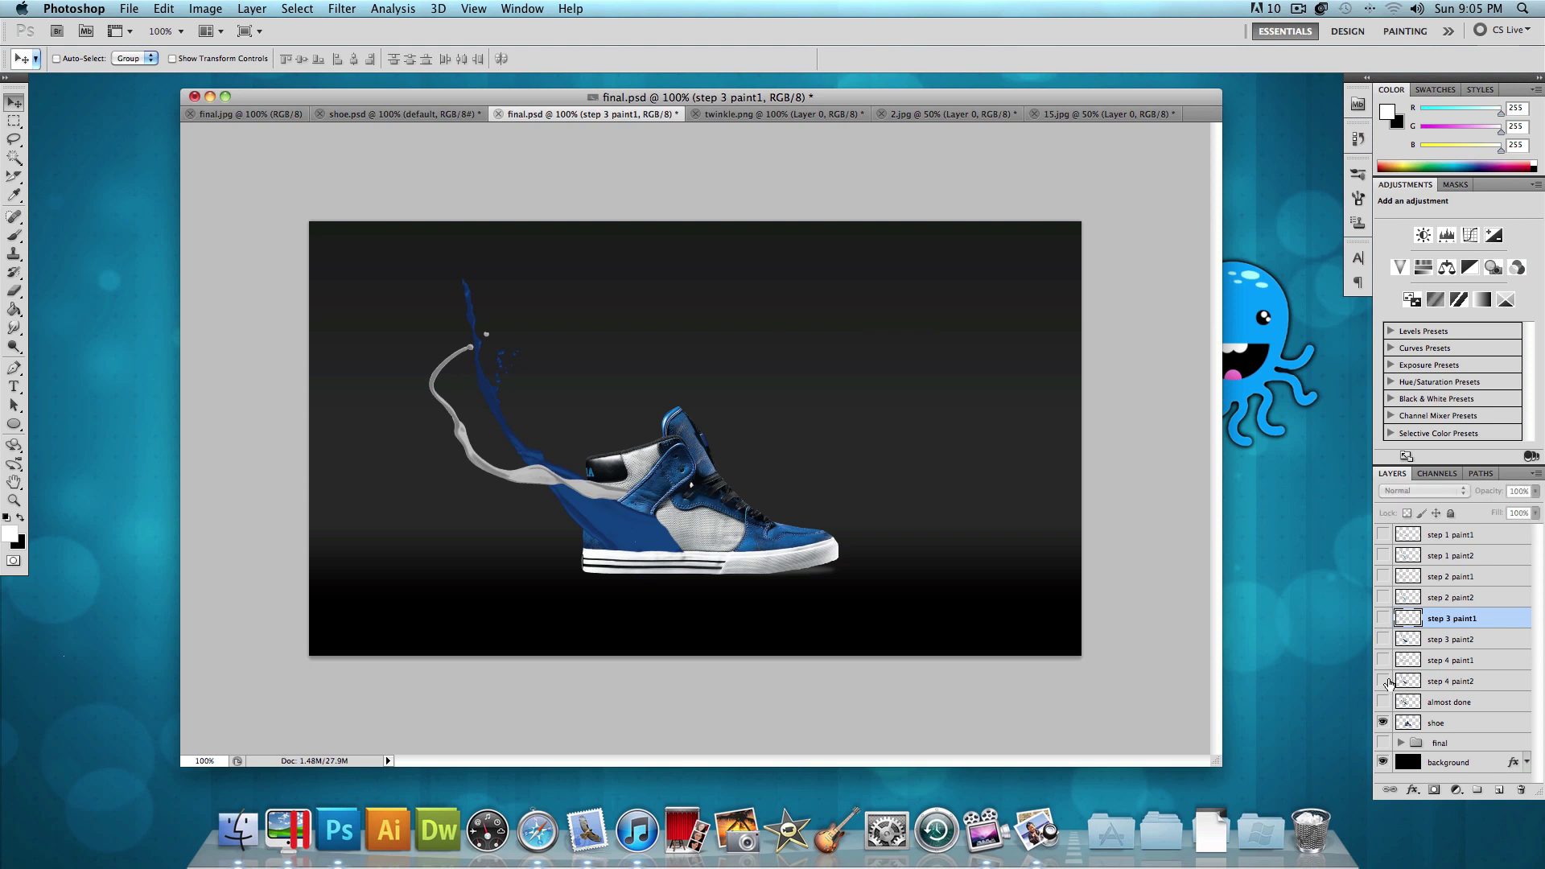
pyautogui.click(1383, 660)
pyautogui.click(1383, 680)
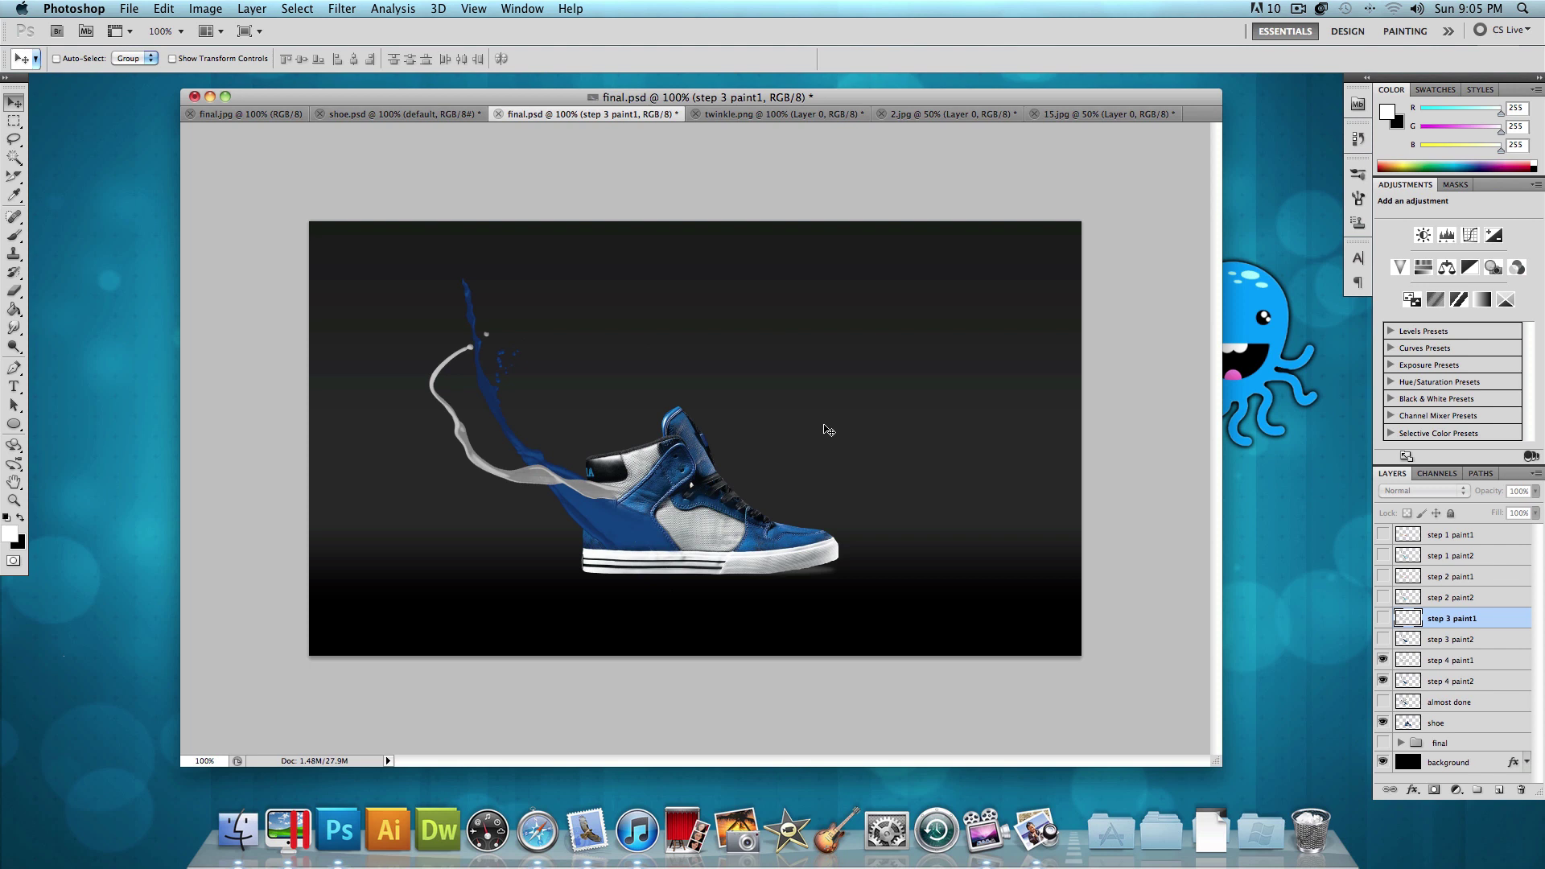
# Step: Hide the step 4 paint layers and turn on the almost done layer
pyautogui.click(1383, 659)
pyautogui.click(1382, 681)
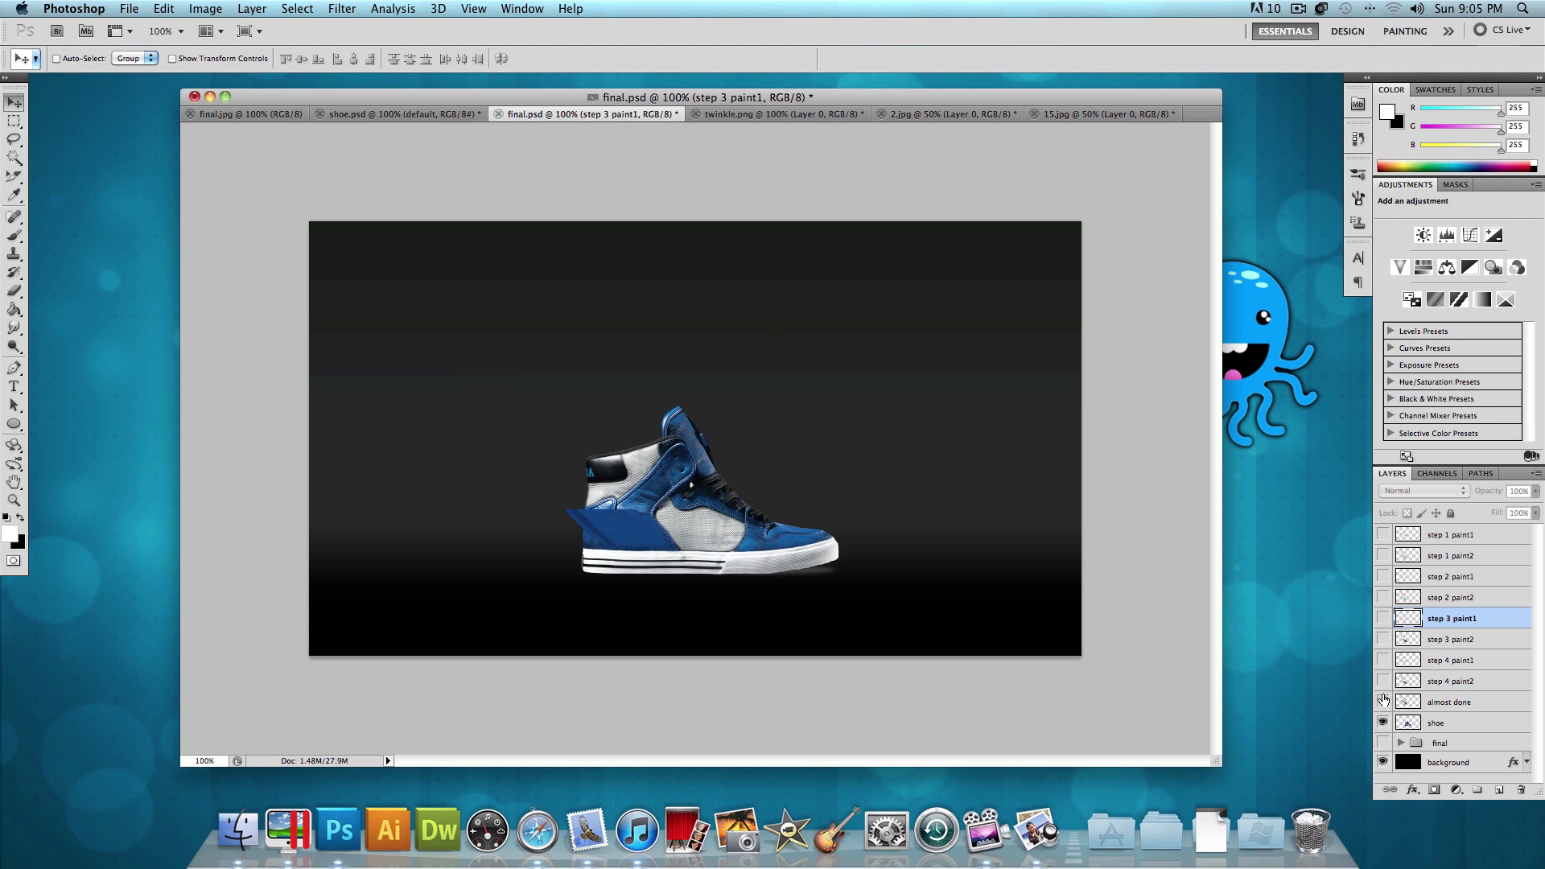
pyautogui.click(1383, 701)
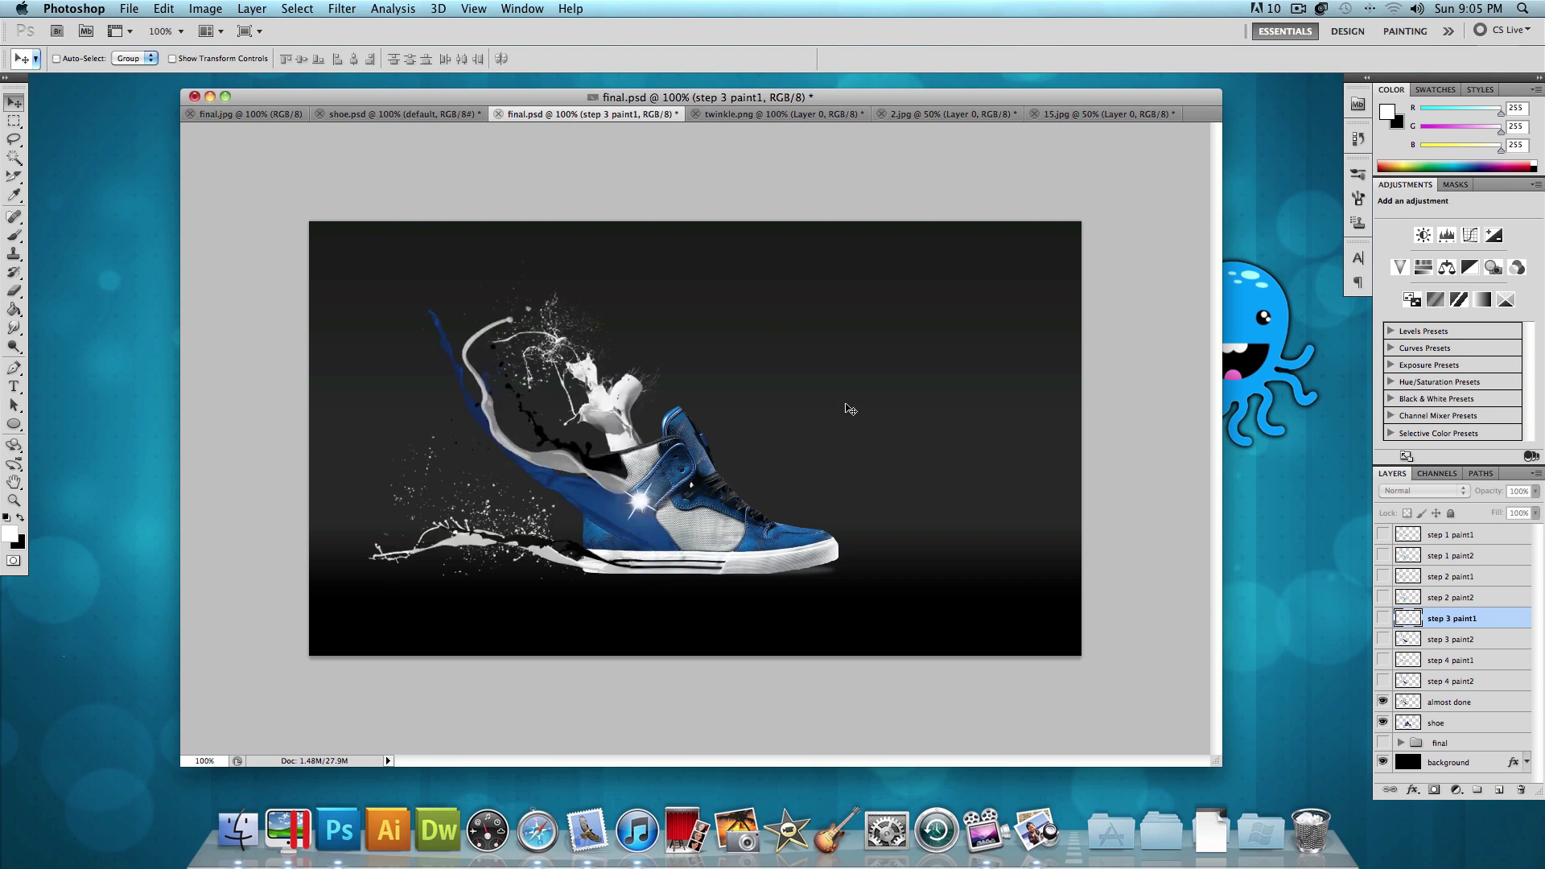
# Step: Check twinkle.png, then in final.psd hide the almost done and shoe layers and show the final group
pyautogui.click(762, 114)
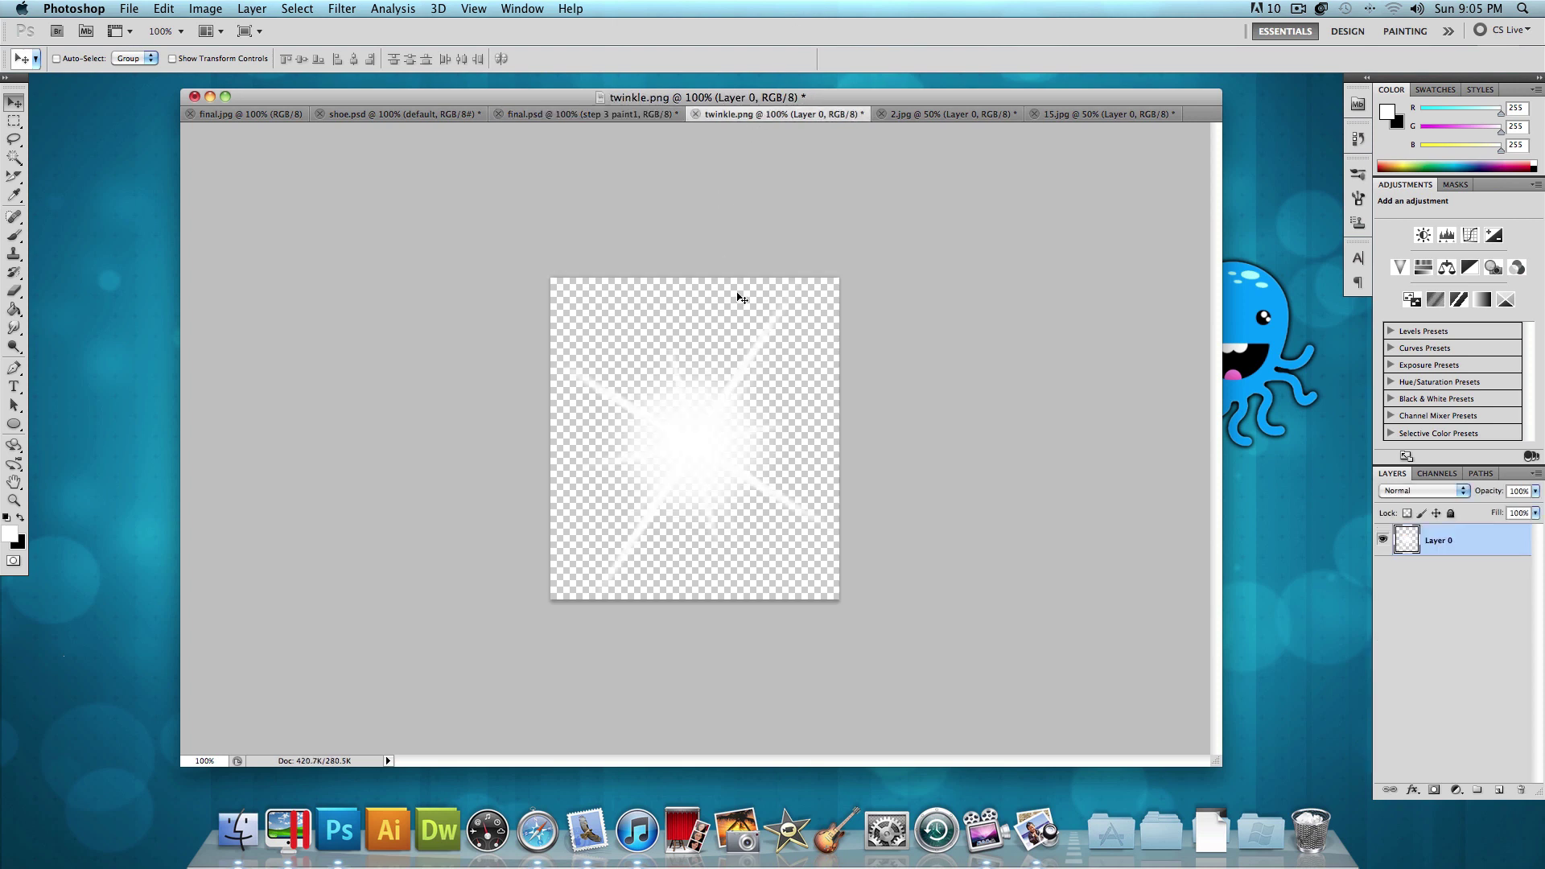
pyautogui.click(618, 113)
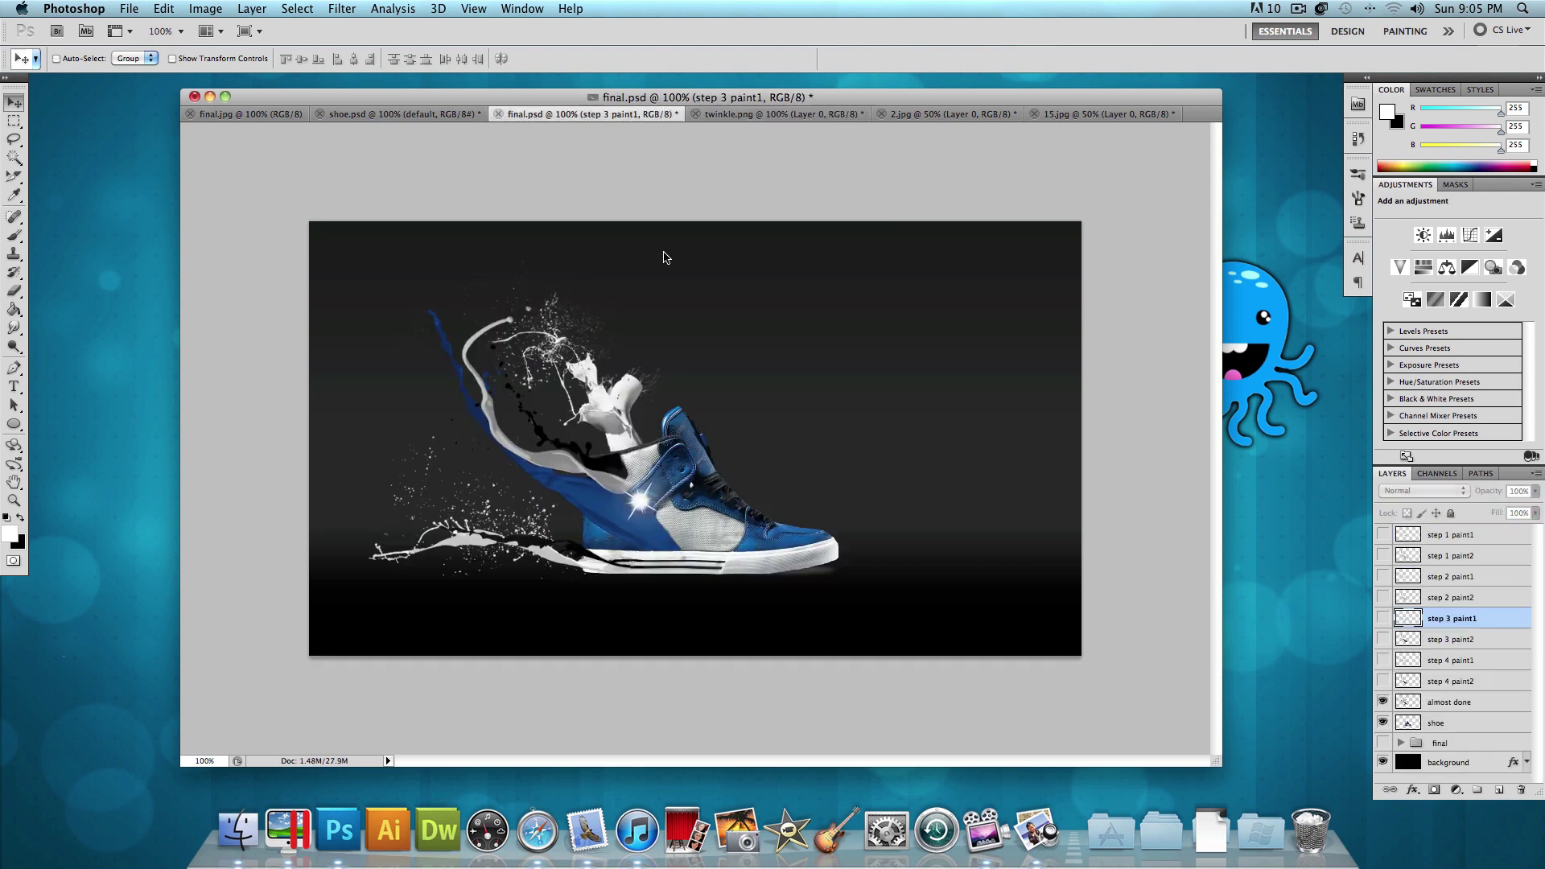
pyautogui.click(1384, 702)
pyautogui.click(1384, 722)
pyautogui.click(1384, 742)
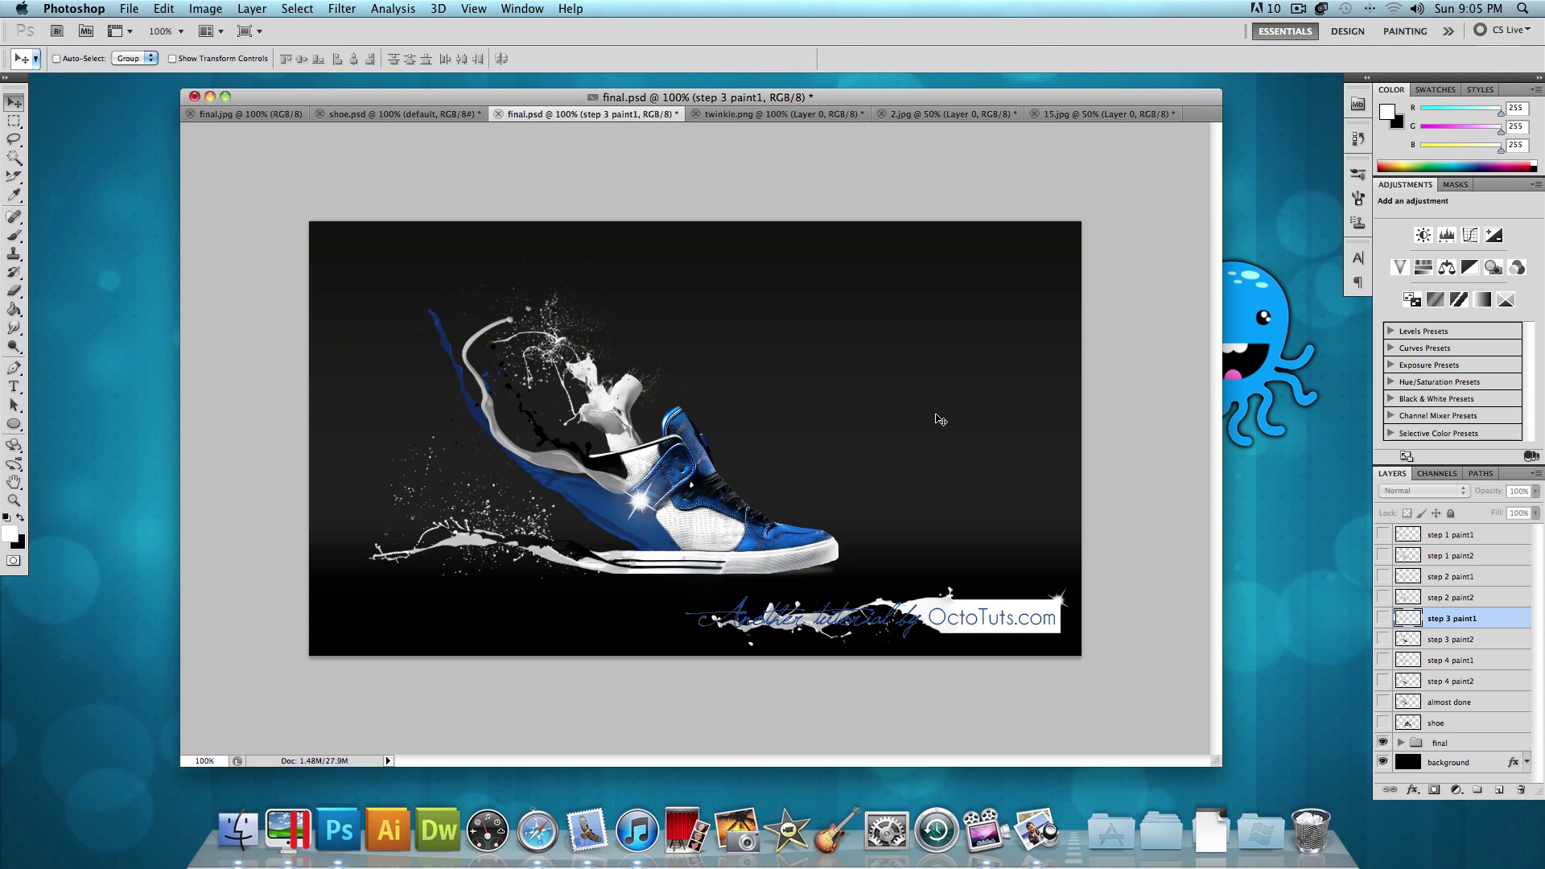
# Step: Zoom in and back out on the finished artwork, then minimise final.psd and switch to the Finder desktop
pyautogui.scroll(3, 624, 450)
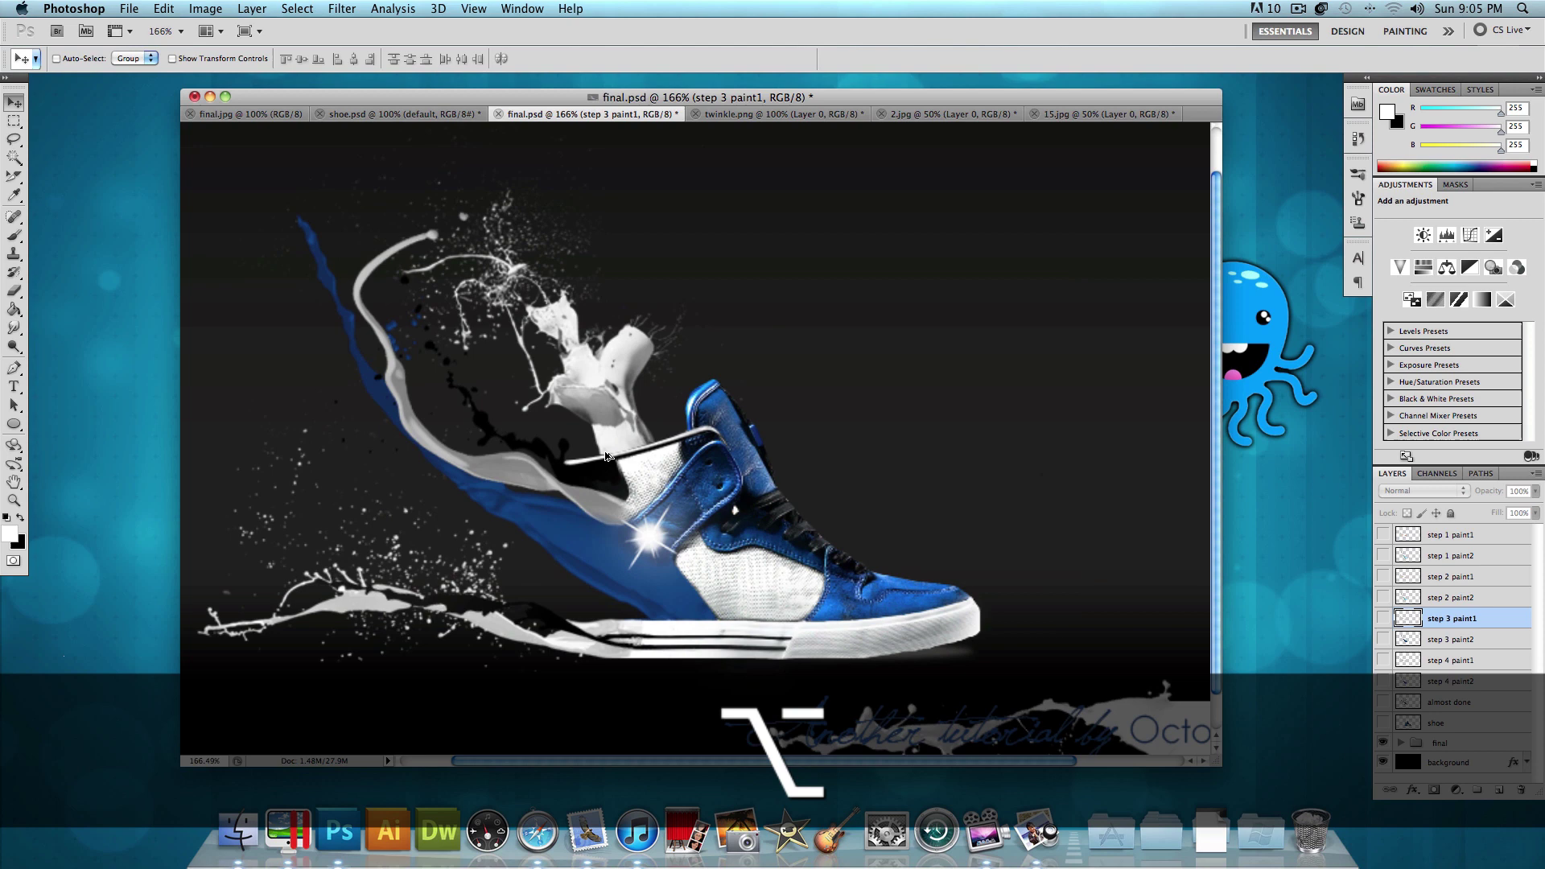
pyautogui.scroll(2, 605, 457)
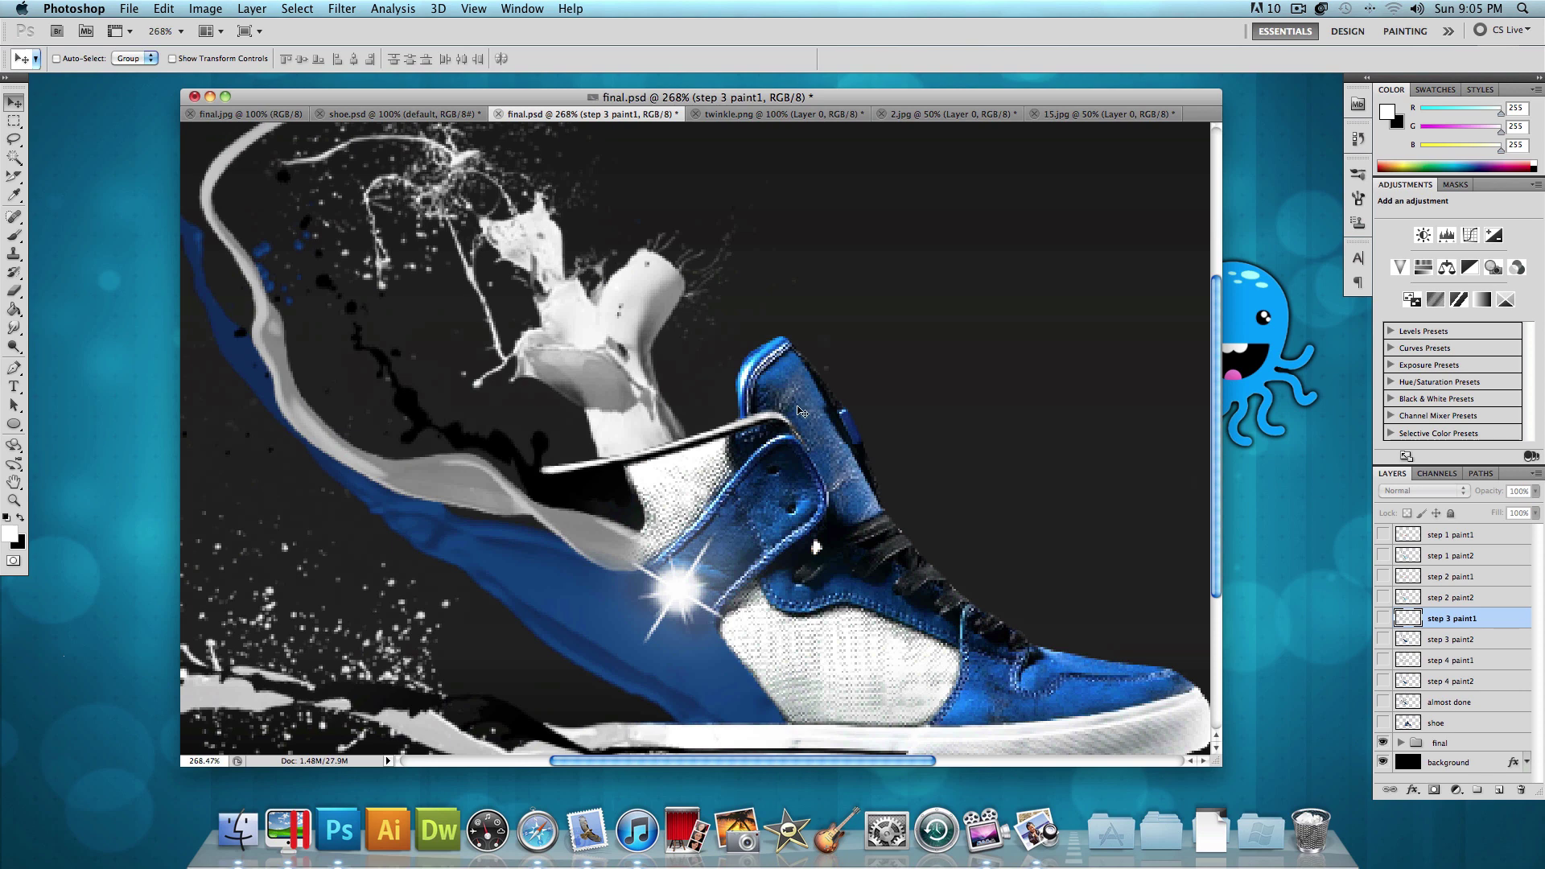
pyautogui.press('alt')
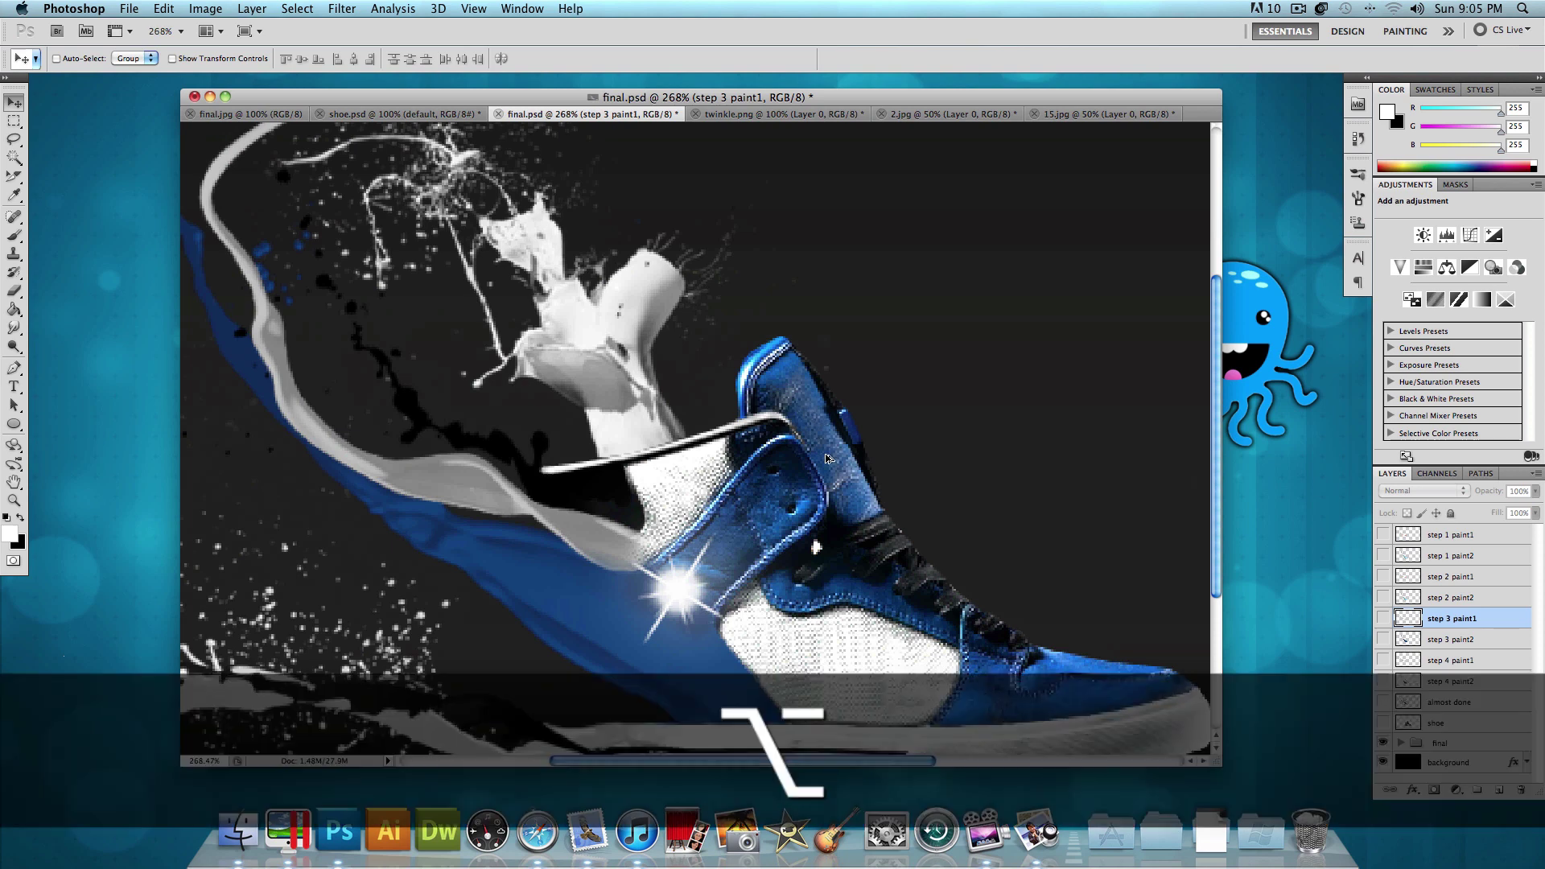
pyautogui.scroll(-5, 828, 459)
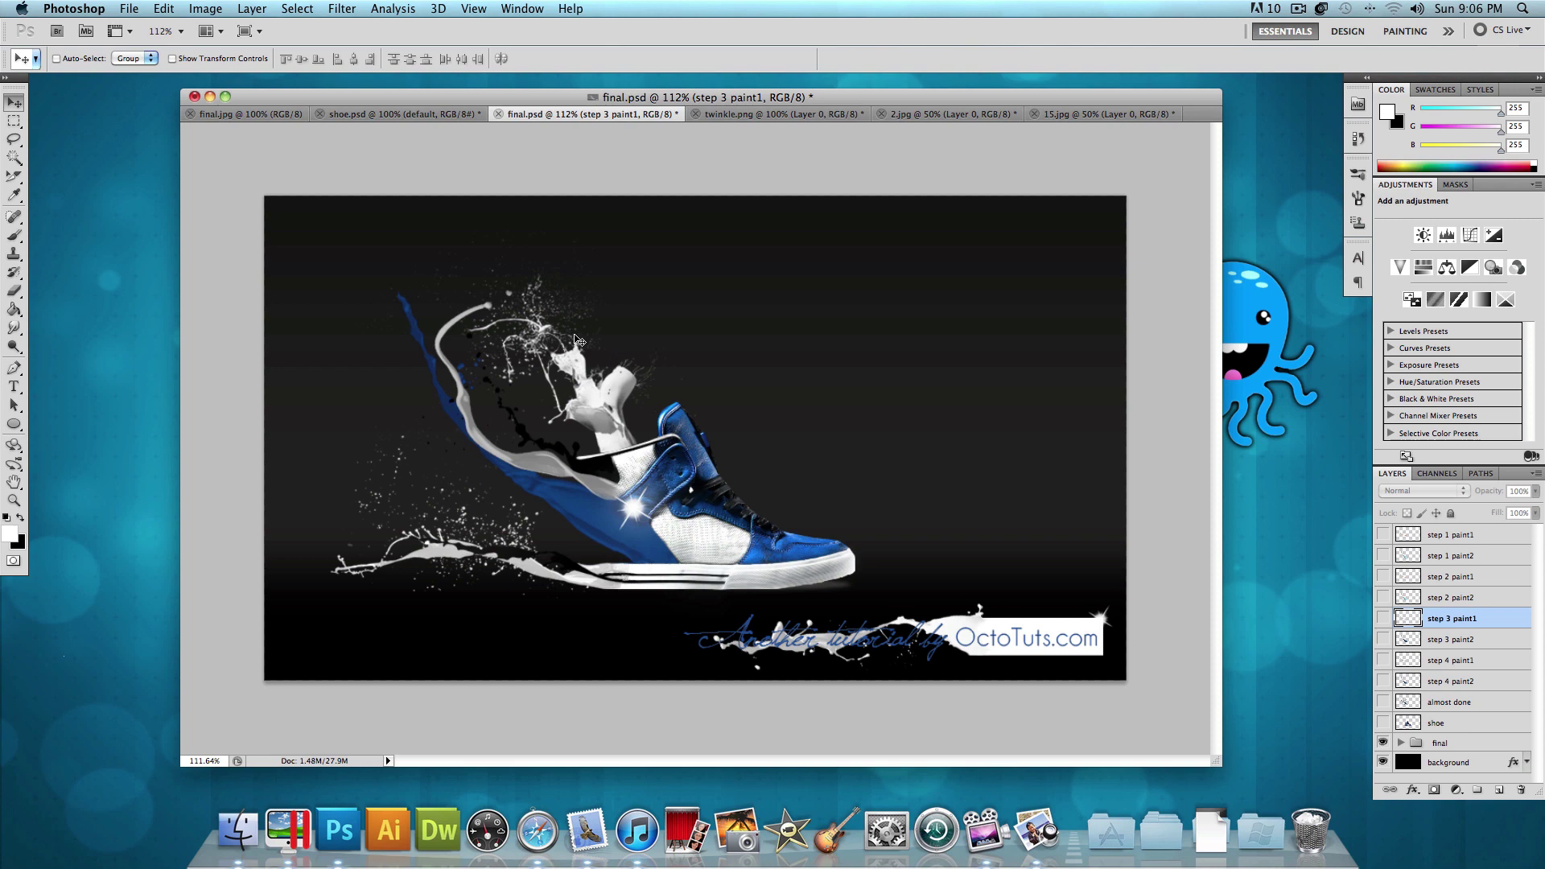
pyautogui.click(209, 96)
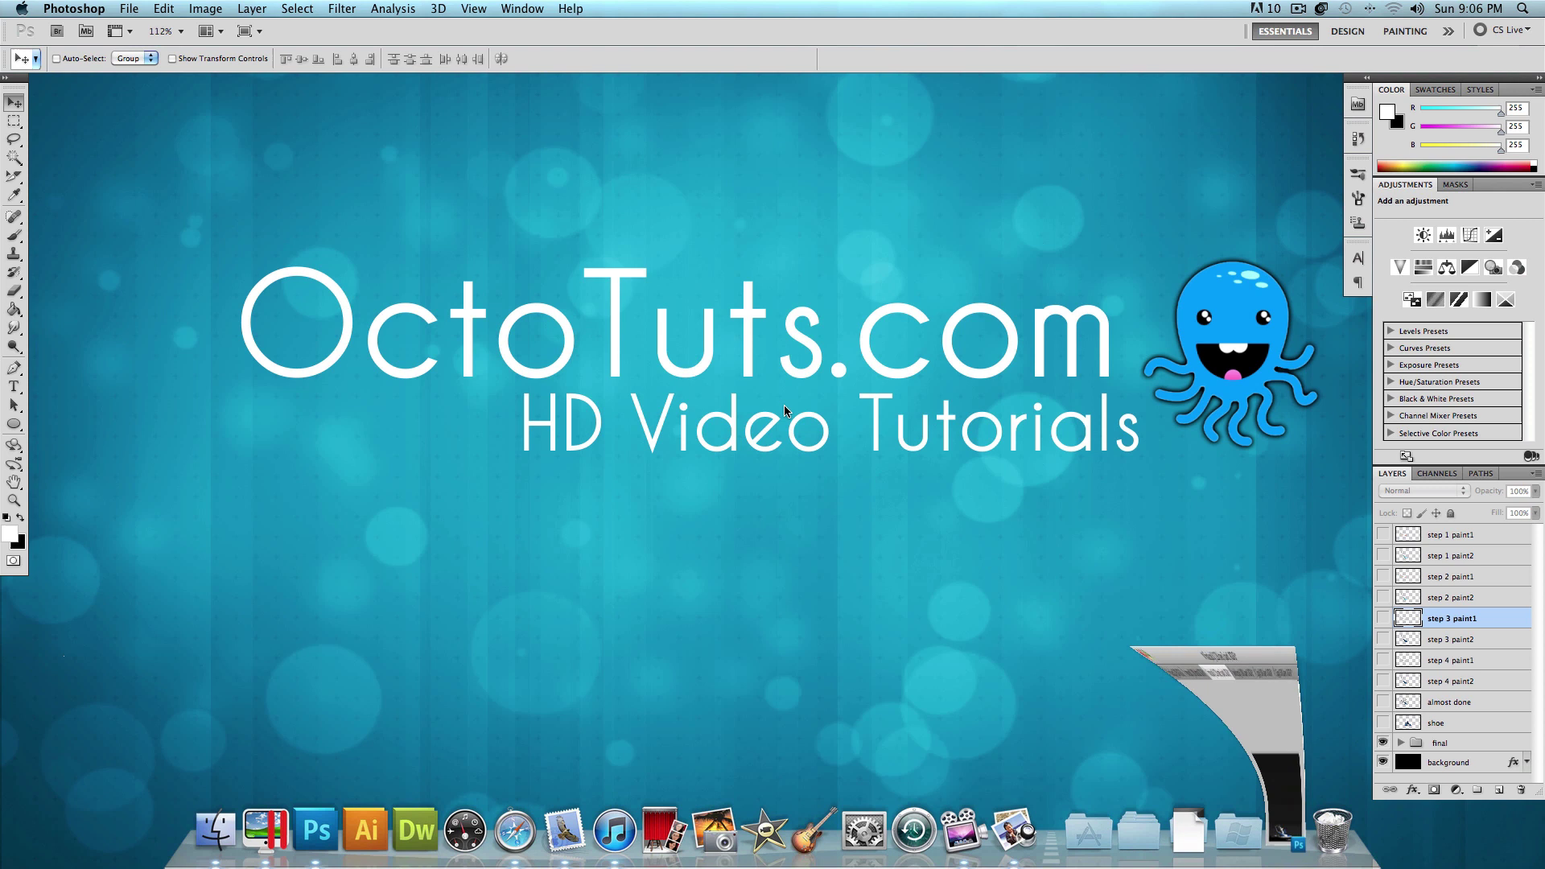
pyautogui.click(832, 375)
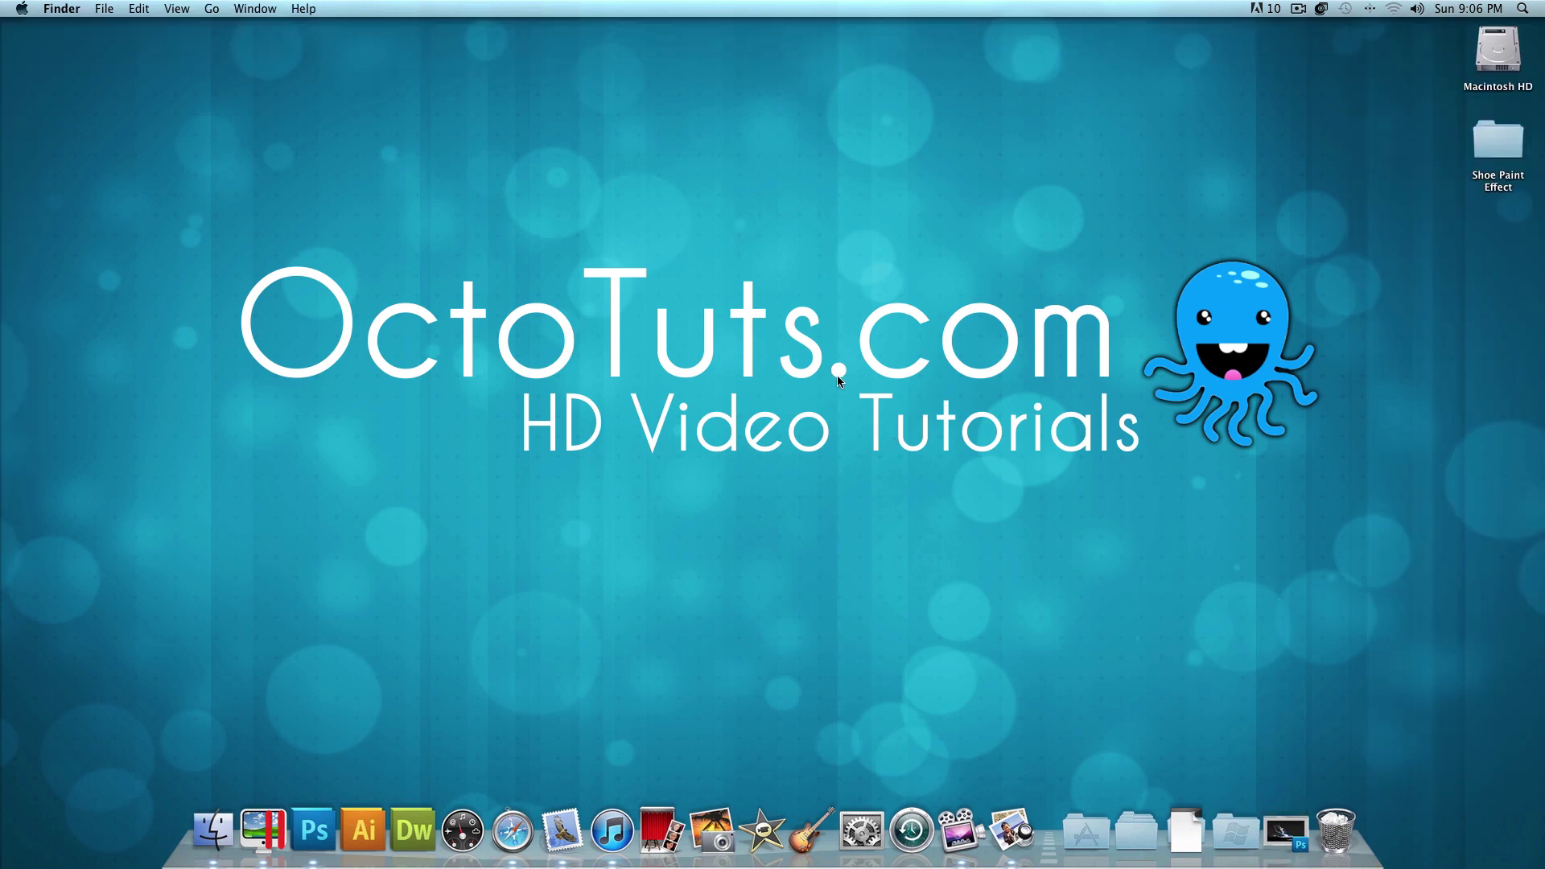